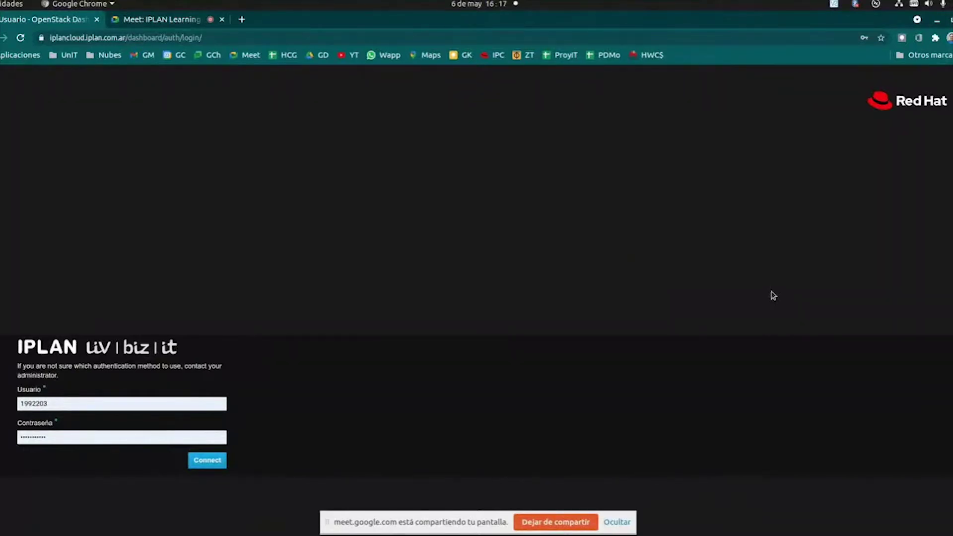
# - Log in to the IPLAN Cloud dashboard and open the project's Instances list
pyautogui.click(202, 467)
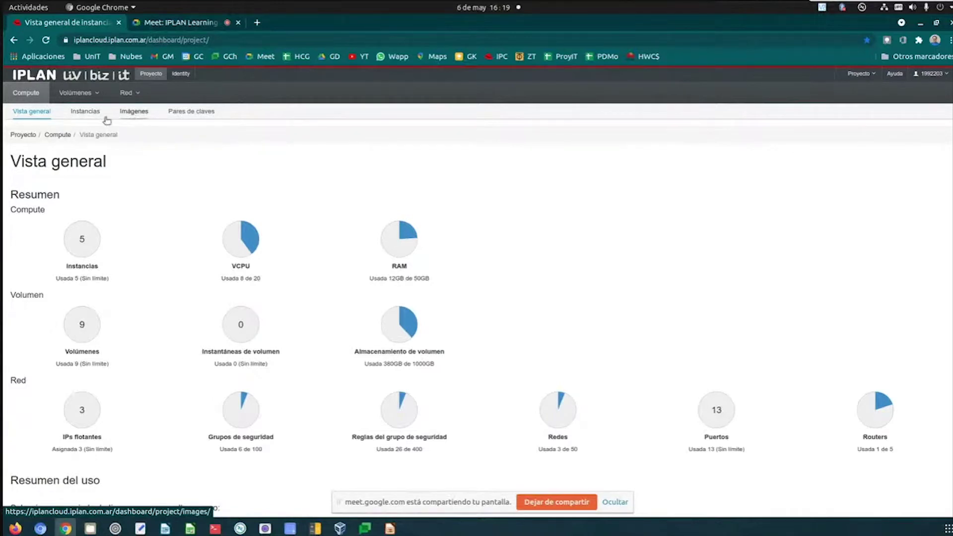
pyautogui.click(87, 112)
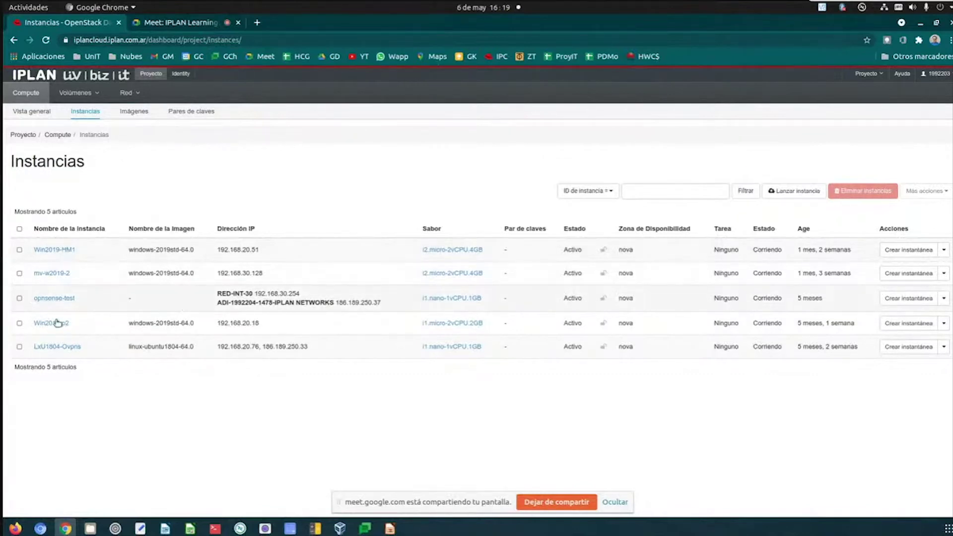
# - Switch from the five-instance list to the Images page listing 19 images
pyautogui.click(143, 112)
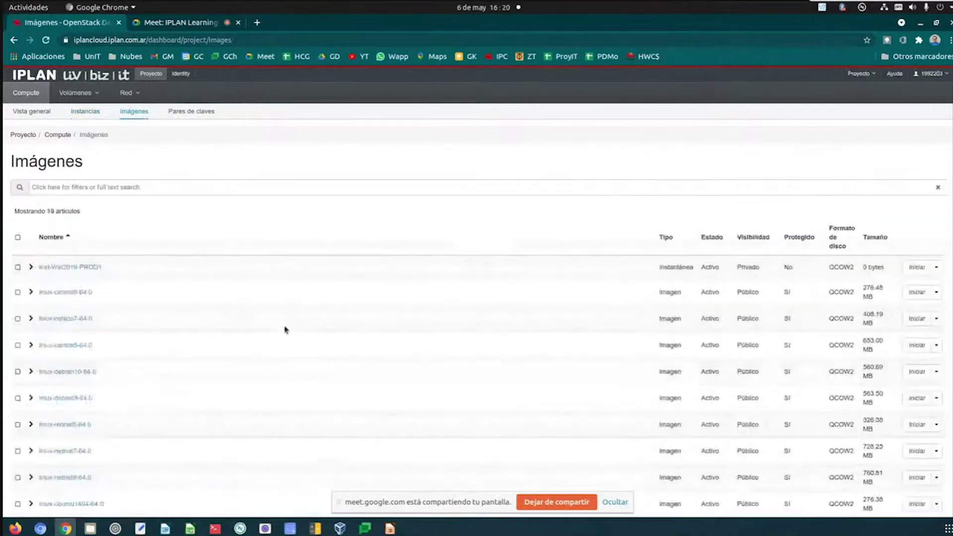
pyautogui.scroll(-5, 271, 342)
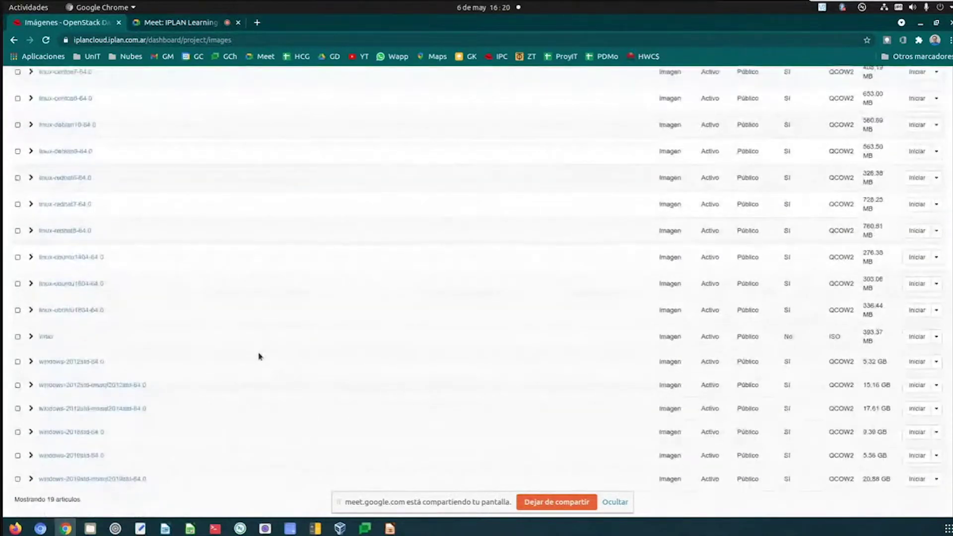
pyautogui.scroll(3, 258, 356)
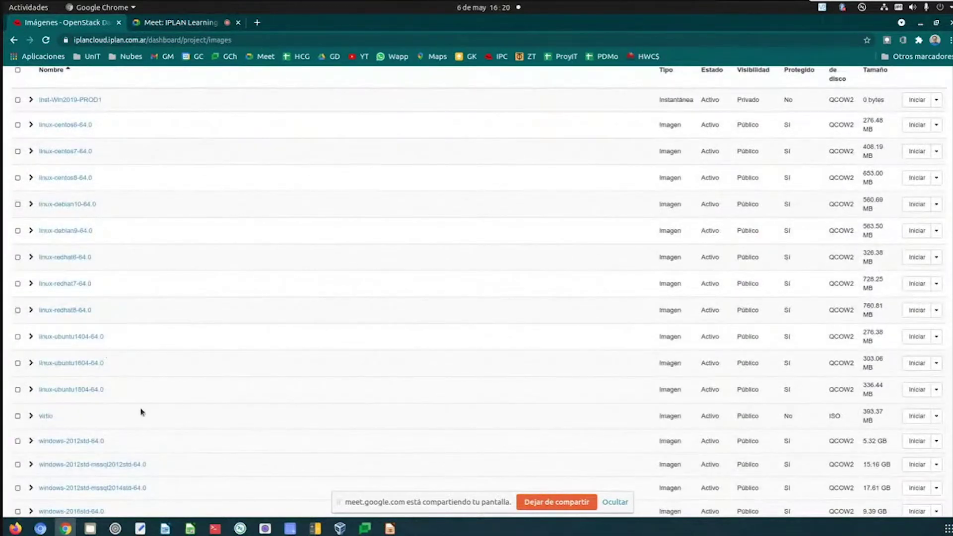
pyautogui.scroll(-2, 139, 417)
pyautogui.scroll(-1, 131, 421)
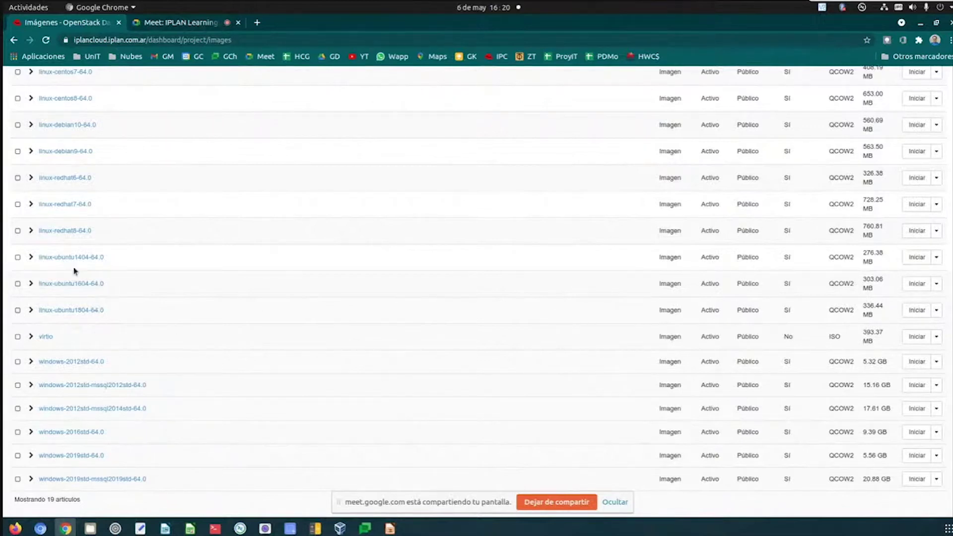
pyautogui.scroll(1, 94, 171)
pyautogui.scroll(4, 95, 173)
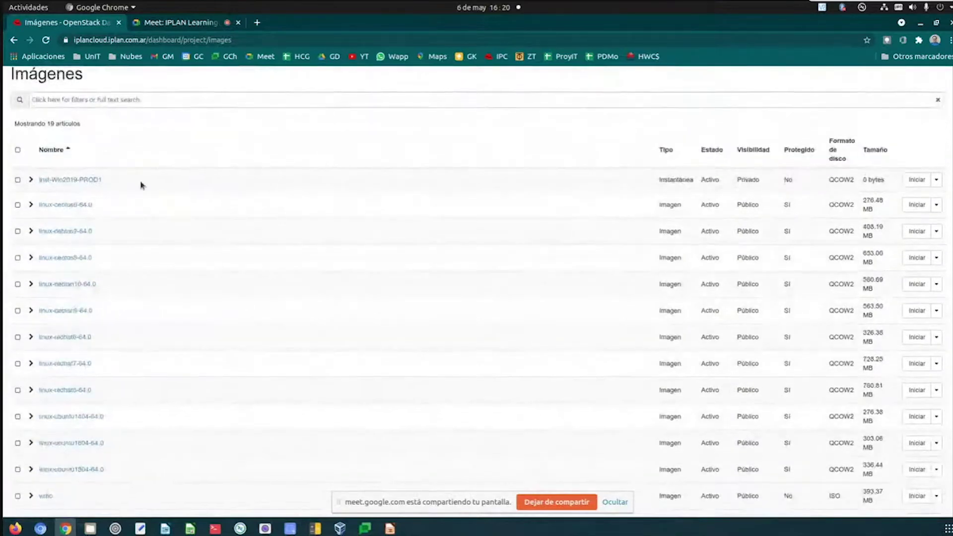
pyautogui.scroll(2, 141, 186)
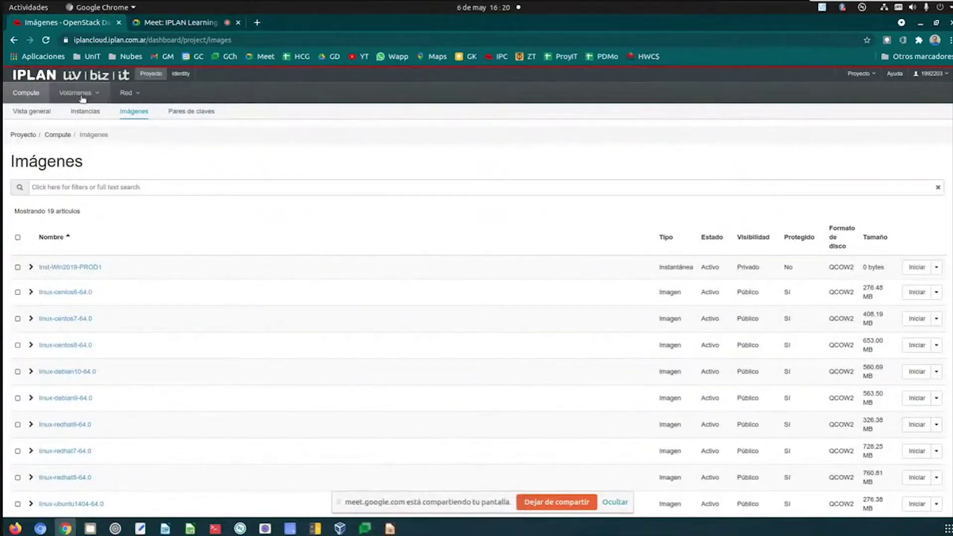
# - Open the Volúmenes list of 9 volumes and start a new volume with + Crear volumen
pyautogui.click(80, 94)
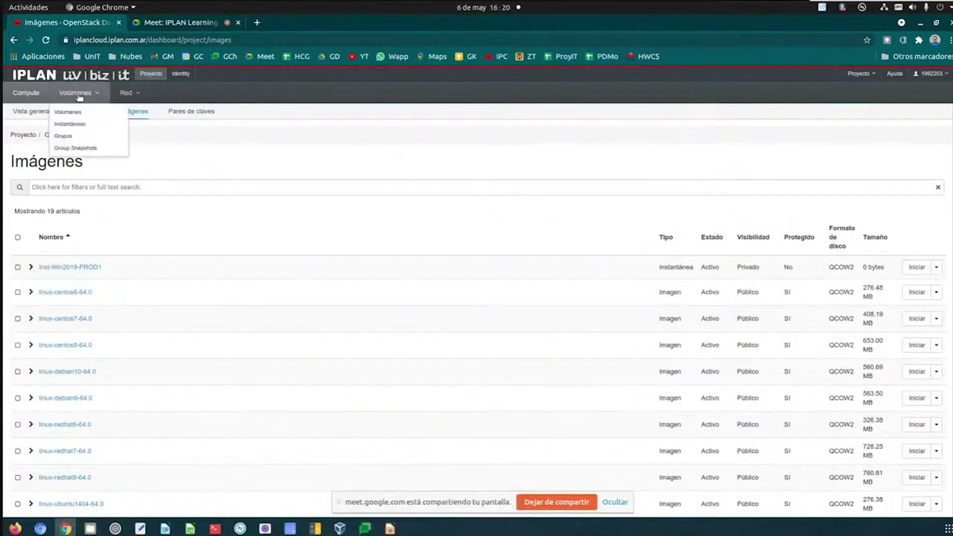
pyautogui.click(74, 112)
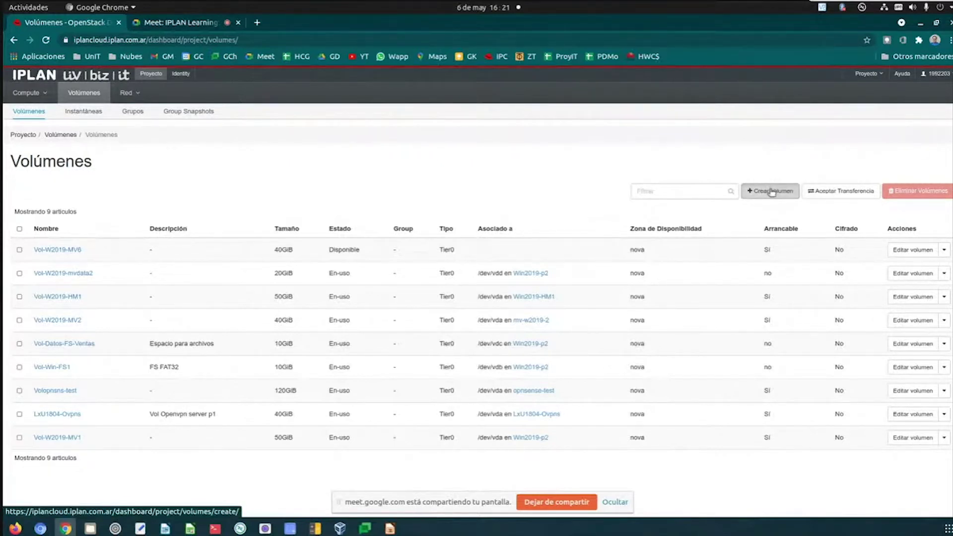
pyautogui.click(772, 192)
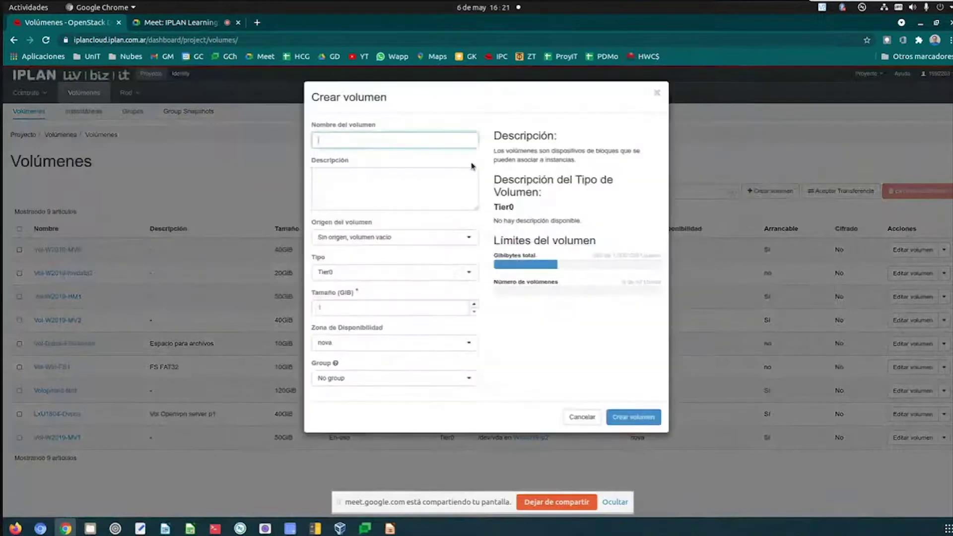
# - Fill in the volume name Vol-W2019-MV5 using the earlier autofill suggestion
pyautogui.write('Vo')
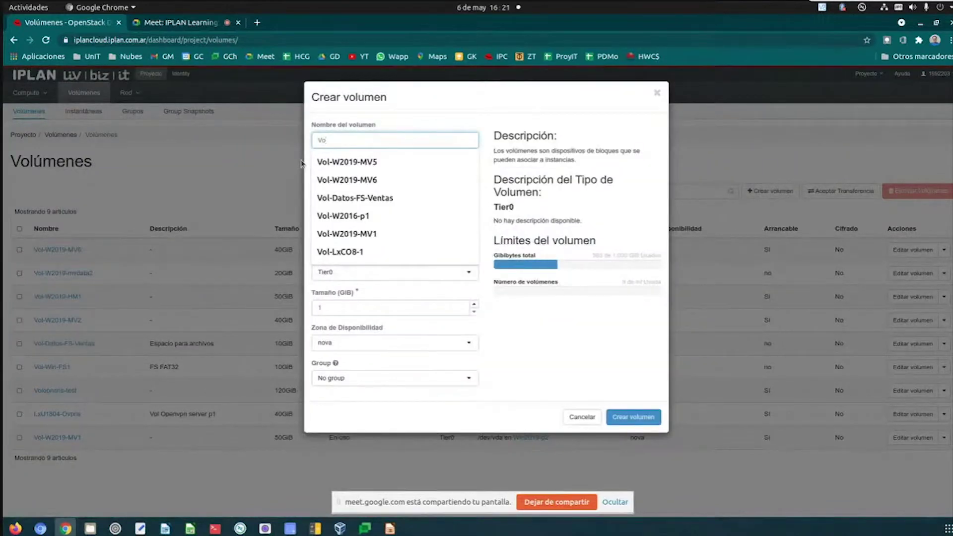
pyautogui.press('Down')
pyautogui.click(391, 162)
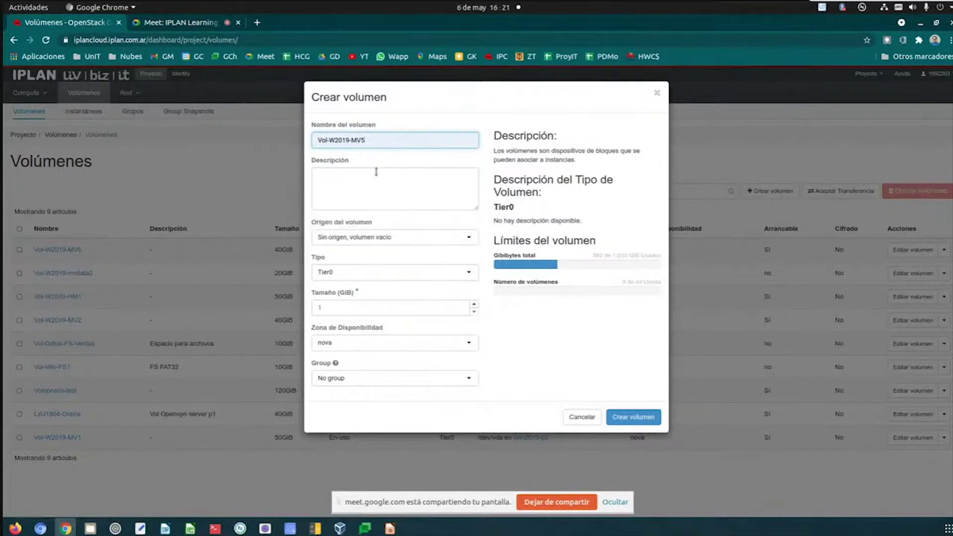
pyautogui.click(382, 241)
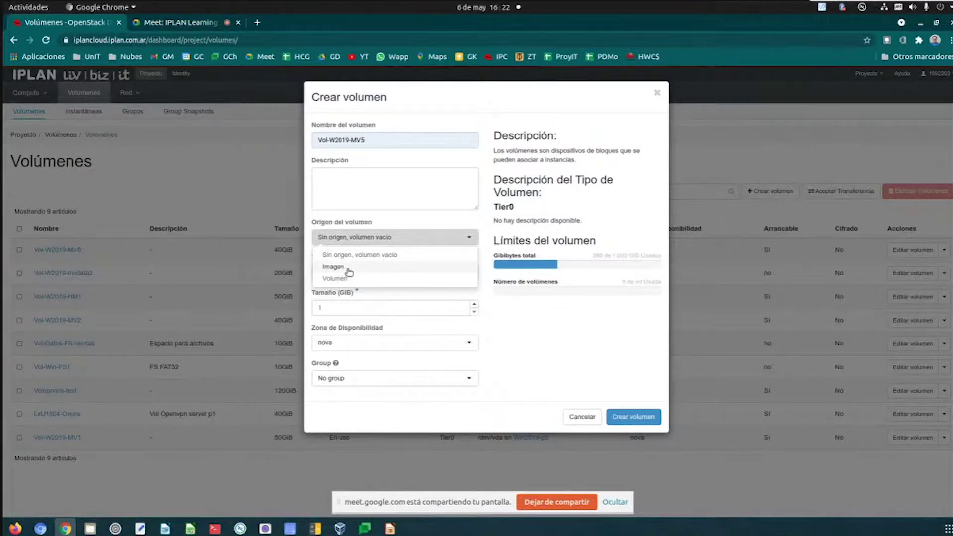
# - Source the volume from image windows-2019std-64.0, keep type Tier0 and size 40 GiB, and create it
pyautogui.click(349, 268)
pyautogui.click(350, 274)
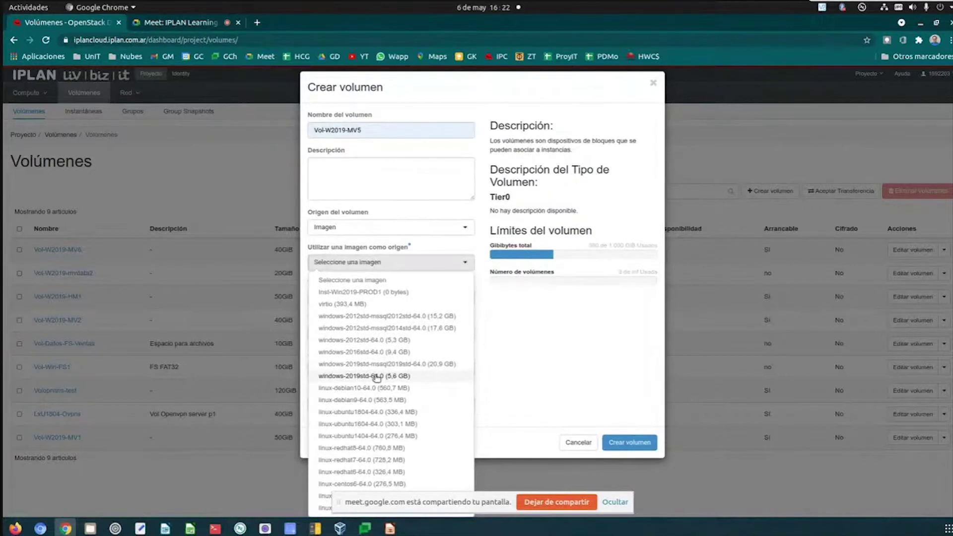
pyautogui.click(377, 376)
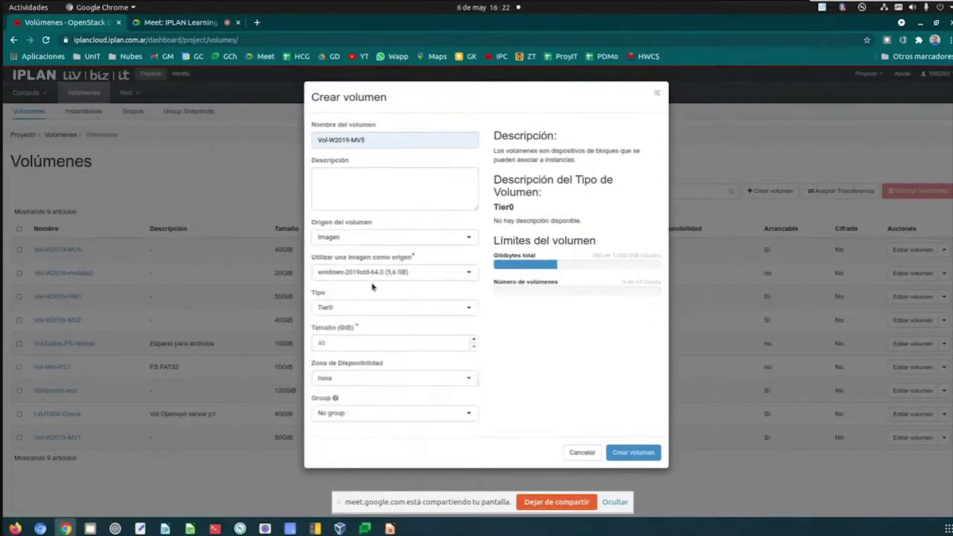
pyautogui.click(373, 308)
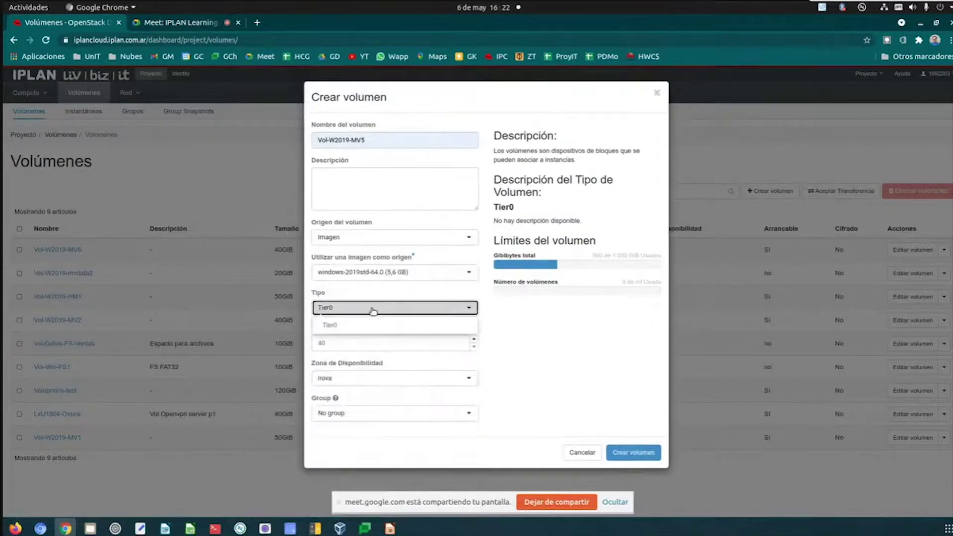
pyautogui.click(373, 308)
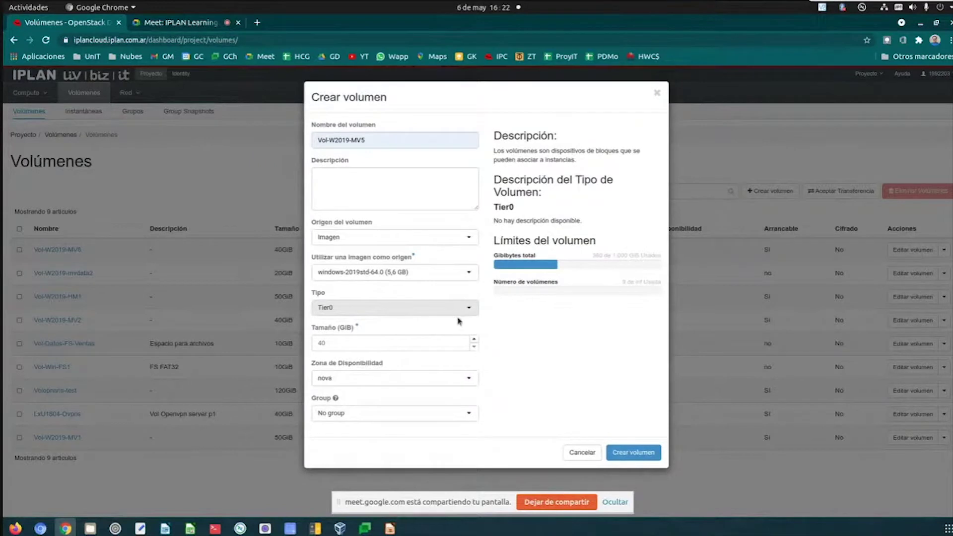
pyautogui.click(431, 347)
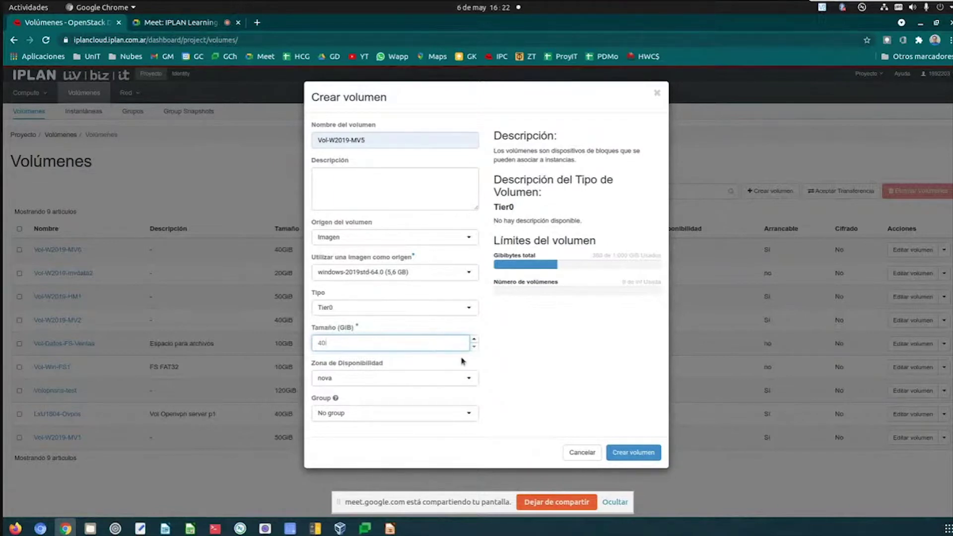
pyautogui.click(516, 375)
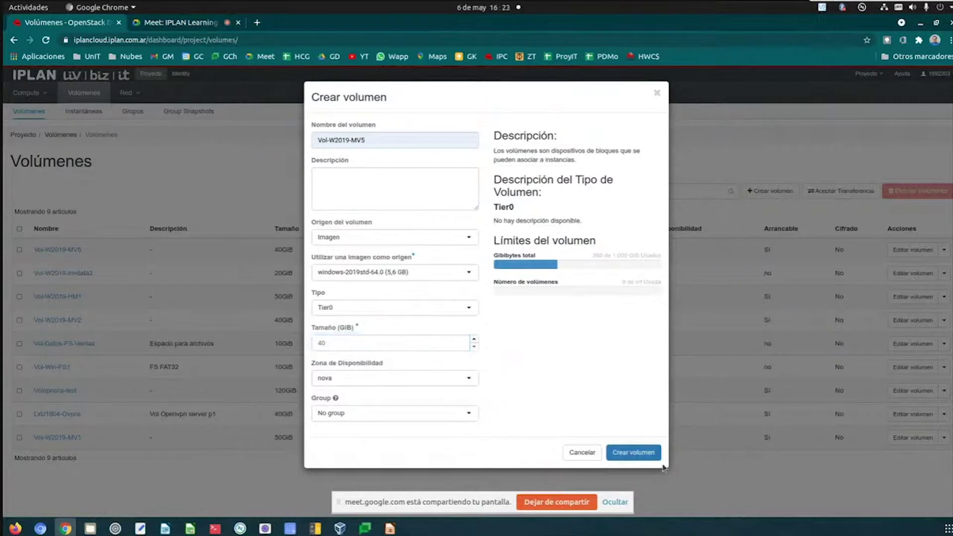
pyautogui.click(649, 454)
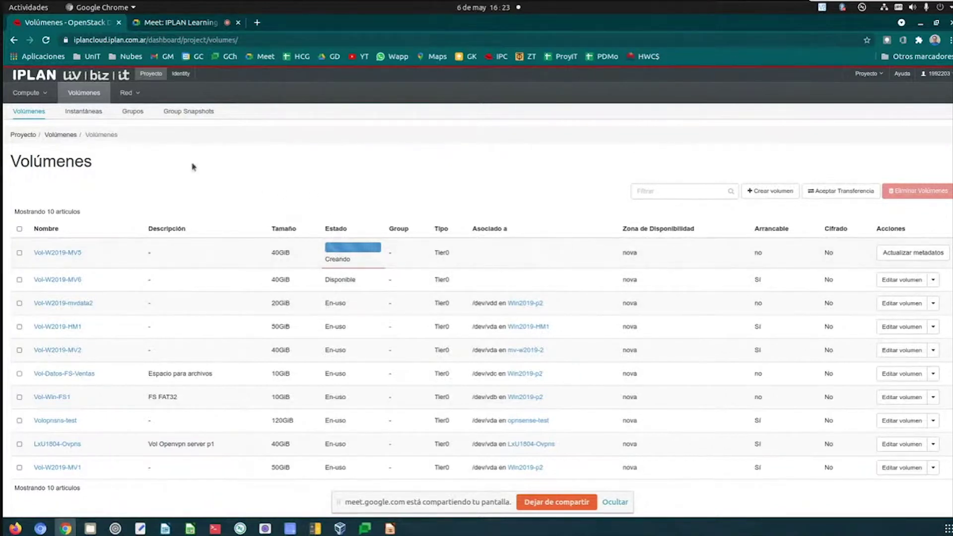
# - Open the Instantáneas page under Volúmenes, which shows no snapshots
pyautogui.click(96, 113)
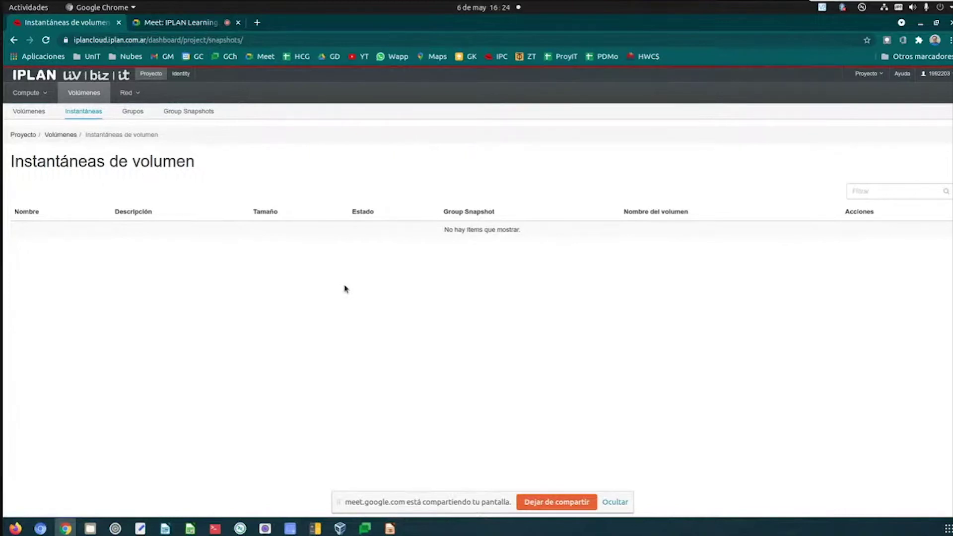
# - Open Red > Topología de red and toggle the diagram to Pequeño, then back to Normal
pyautogui.click(131, 94)
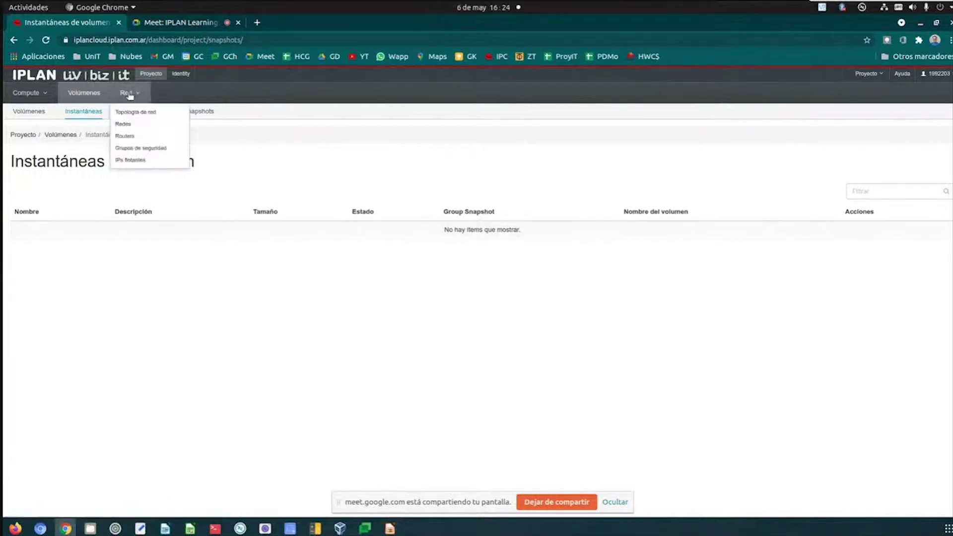
pyautogui.click(132, 112)
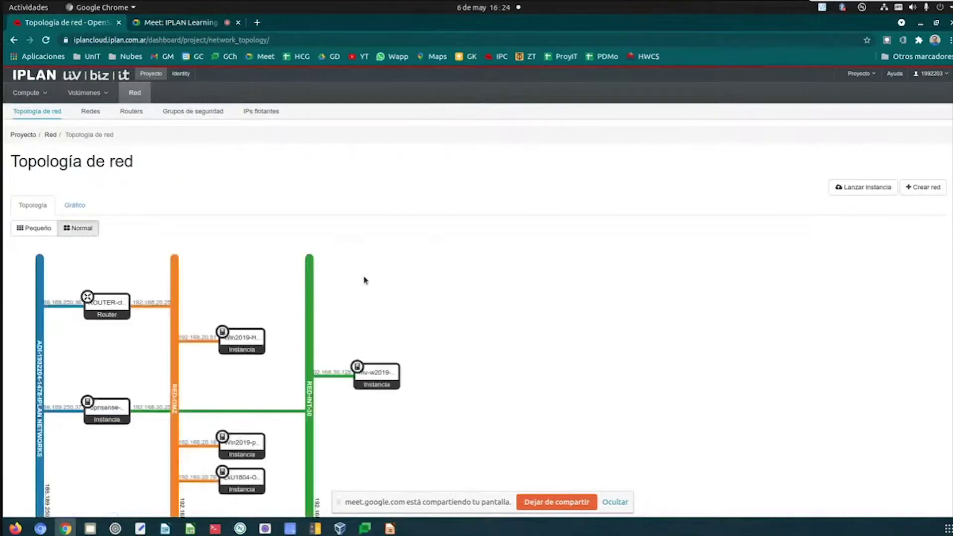
pyautogui.click(31, 231)
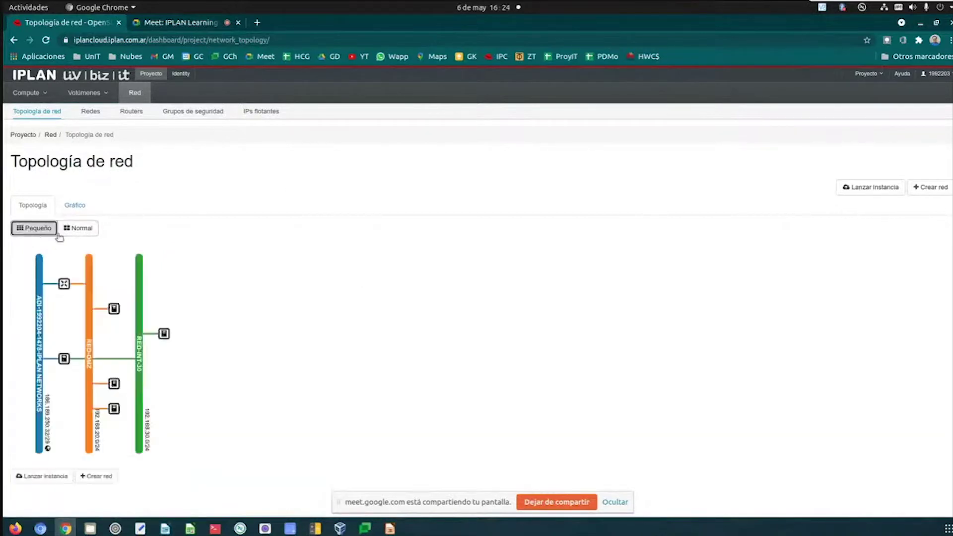
pyautogui.click(80, 229)
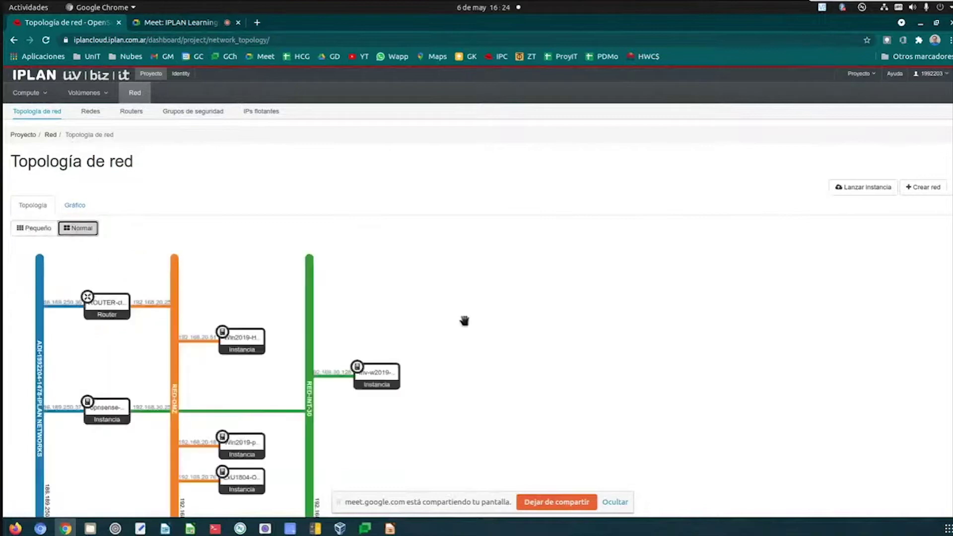
# - Inspect the opnsense, LxU1804-Ovpns and Windows 2019 server nodes in the topology diagram
pyautogui.scroll(-2, 464, 321)
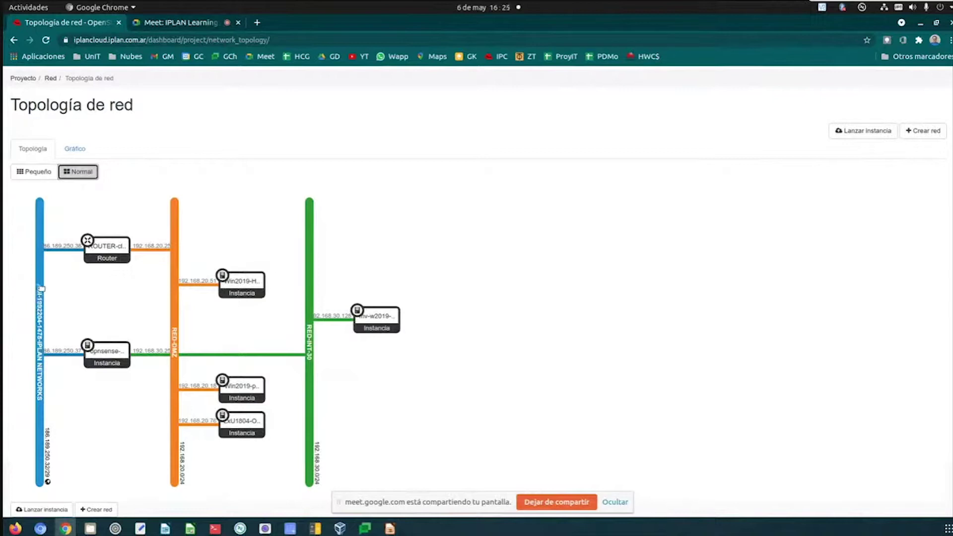
pyautogui.click(103, 344)
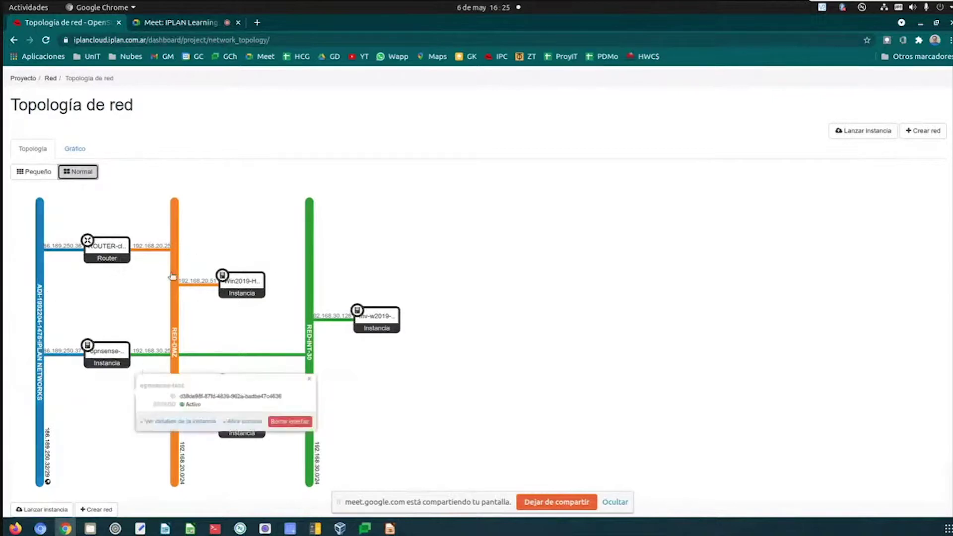
pyautogui.click(347, 246)
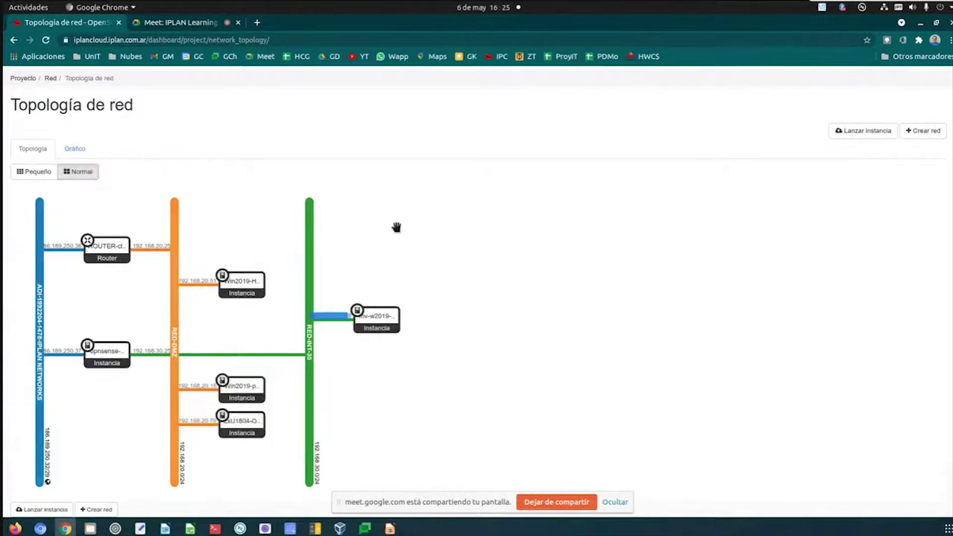
pyautogui.click(241, 423)
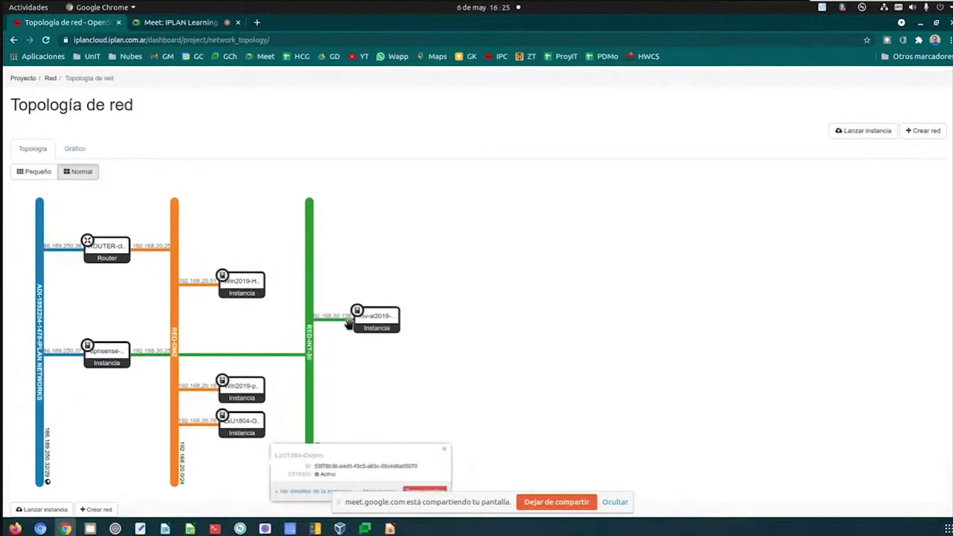
pyautogui.click(376, 320)
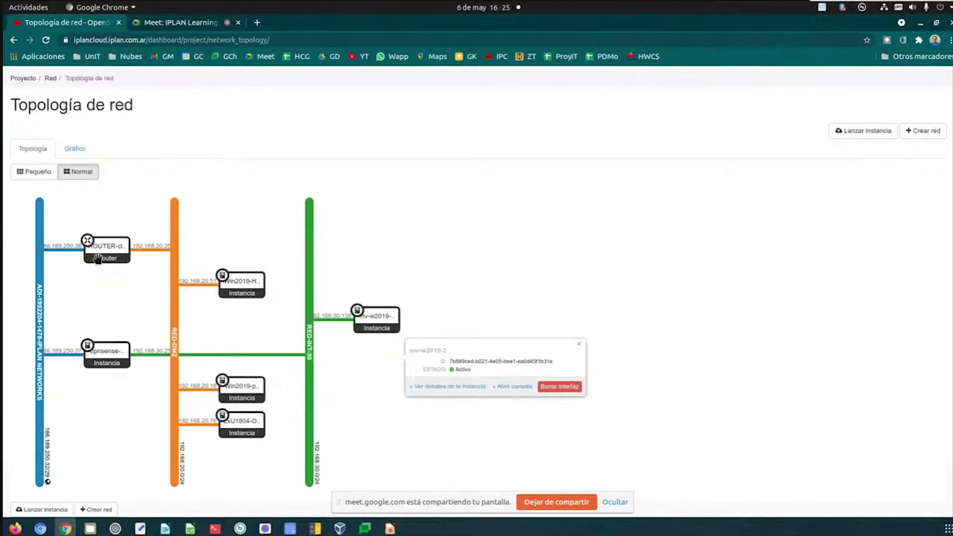
# - Review the router's interfaces and the Win2019-HM1, LxU1804-Ovpns and Win2019-p2 node details
pyautogui.click(98, 243)
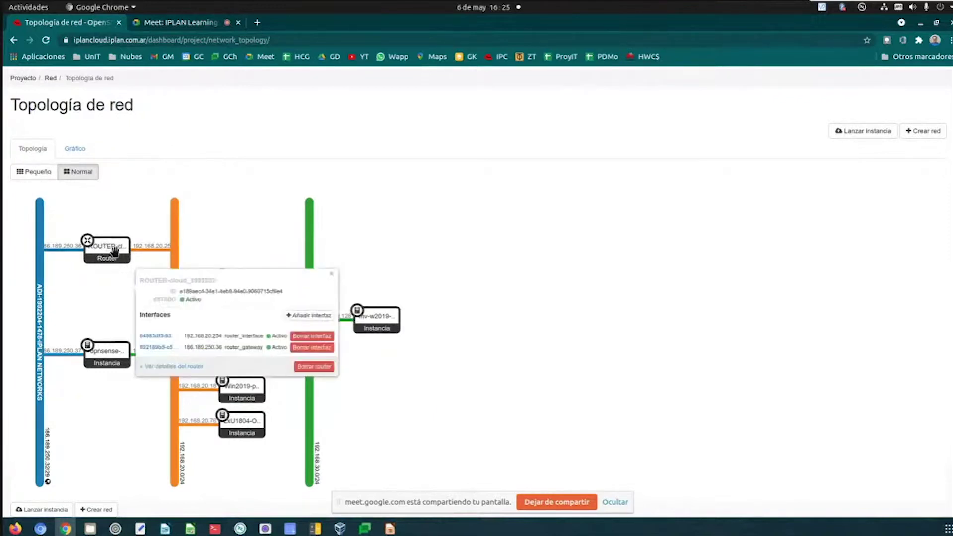
pyautogui.tripleClick(258, 201)
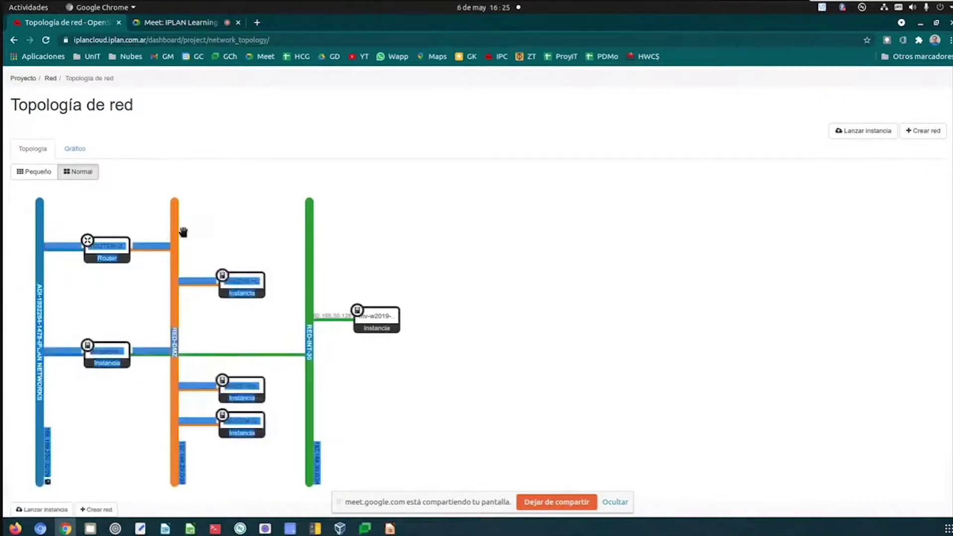
pyautogui.click(426, 209)
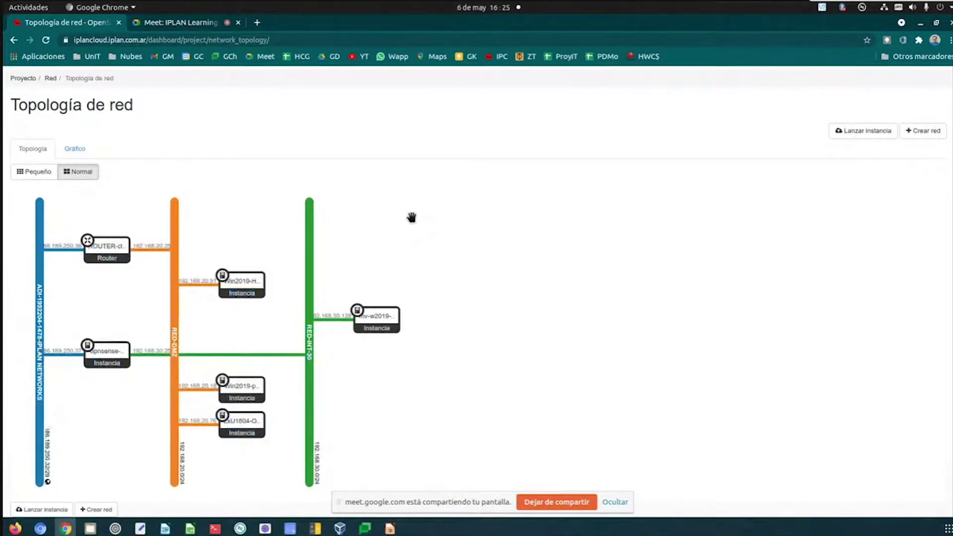
pyautogui.click(242, 284)
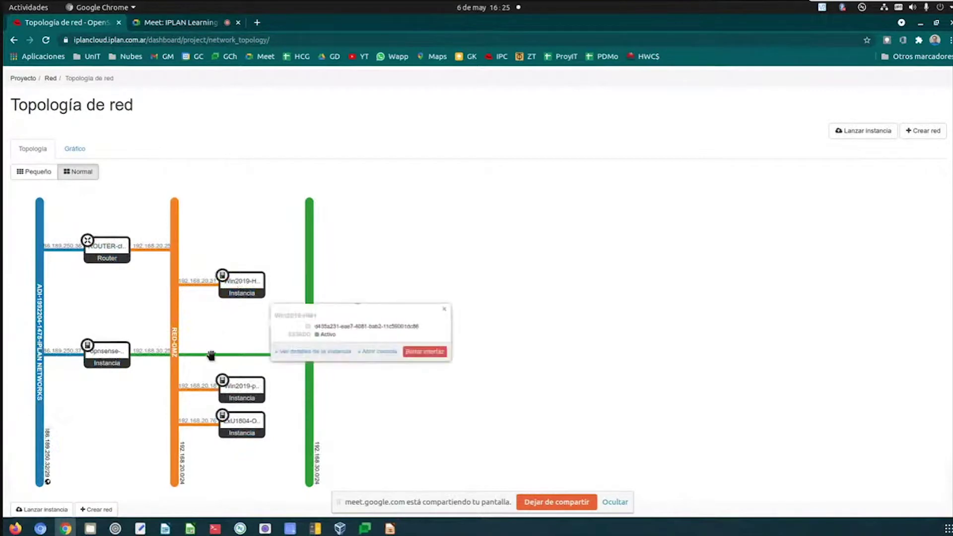
pyautogui.click(218, 425)
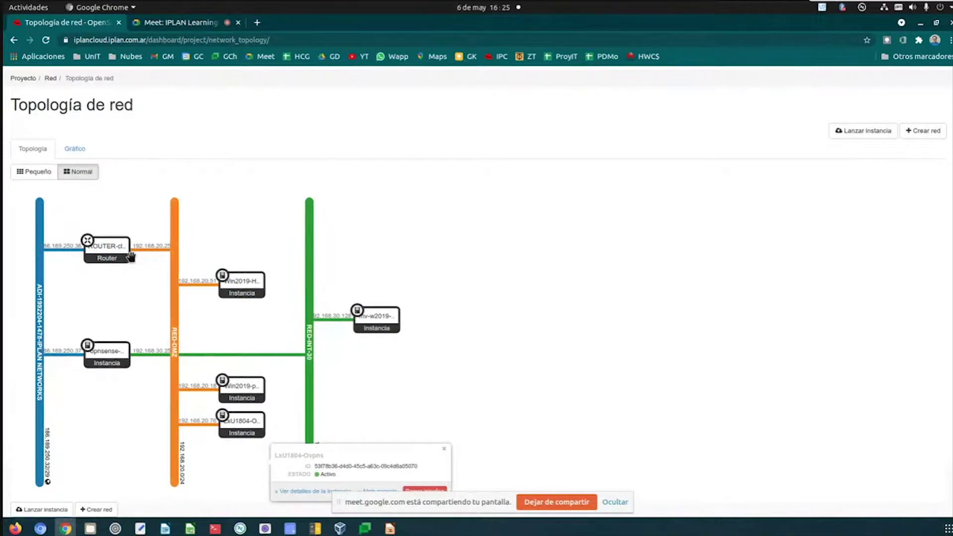
pyautogui.click(232, 290)
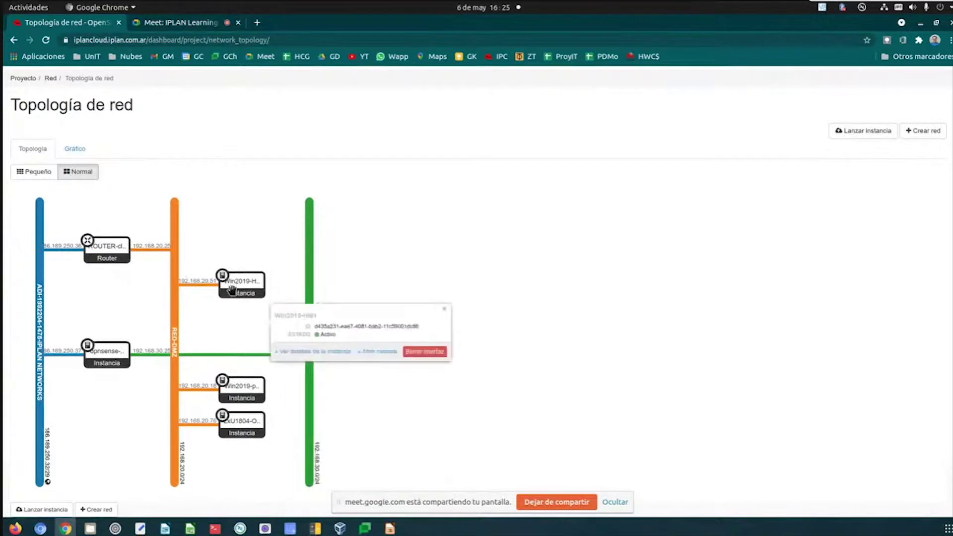
pyautogui.click(249, 400)
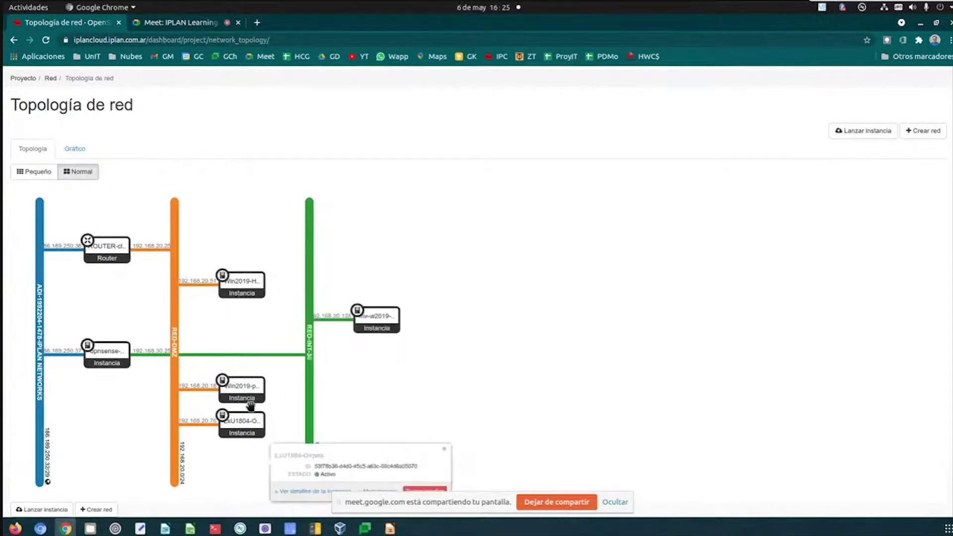
pyautogui.click(235, 296)
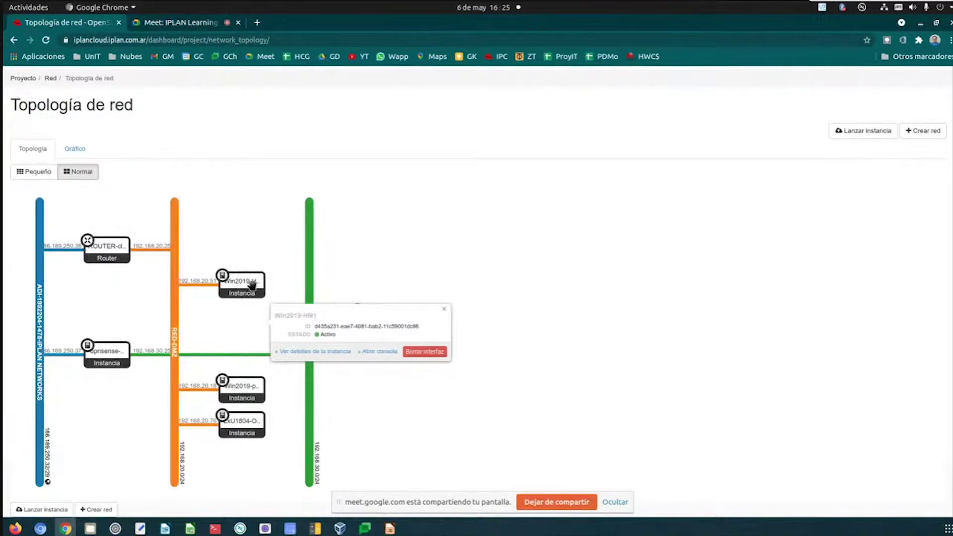
pyautogui.click(228, 271)
# - Recheck the router interfaces and Win2019-HM1, then go to the IPs flotantes list
pyautogui.click(94, 250)
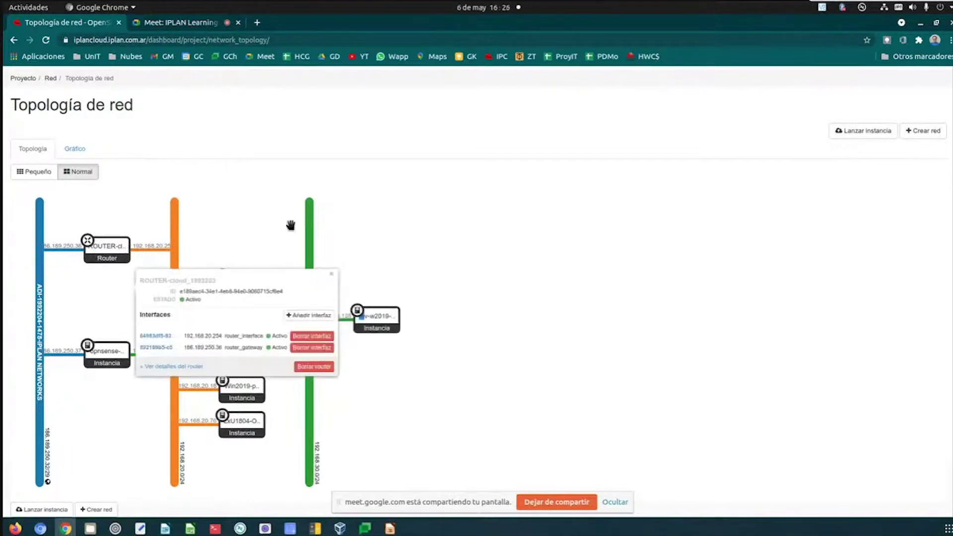
pyautogui.click(245, 221)
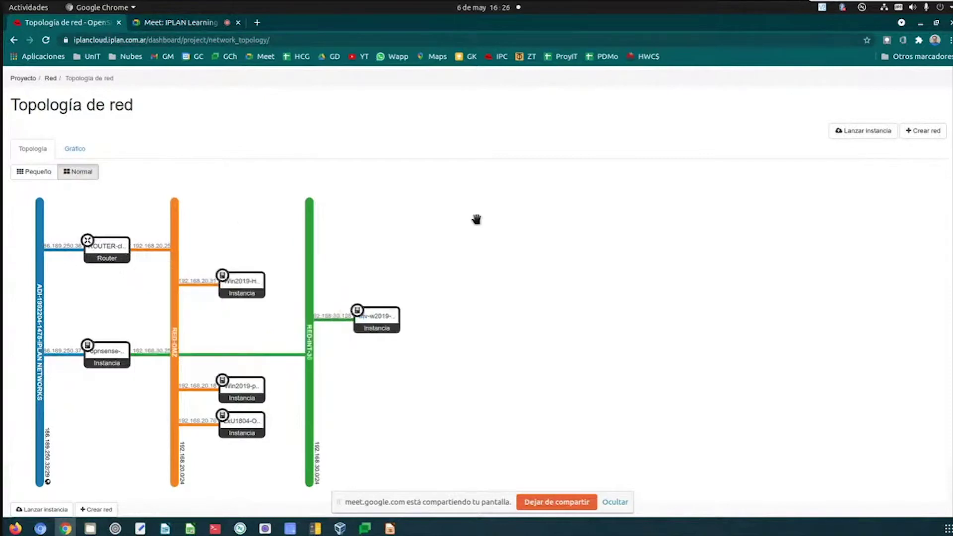
pyautogui.click(260, 273)
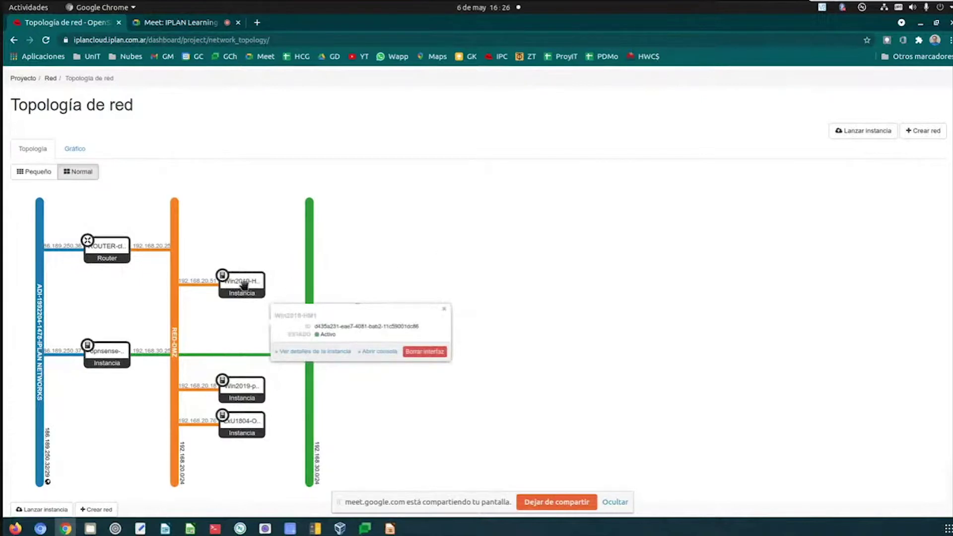
pyautogui.click(107, 248)
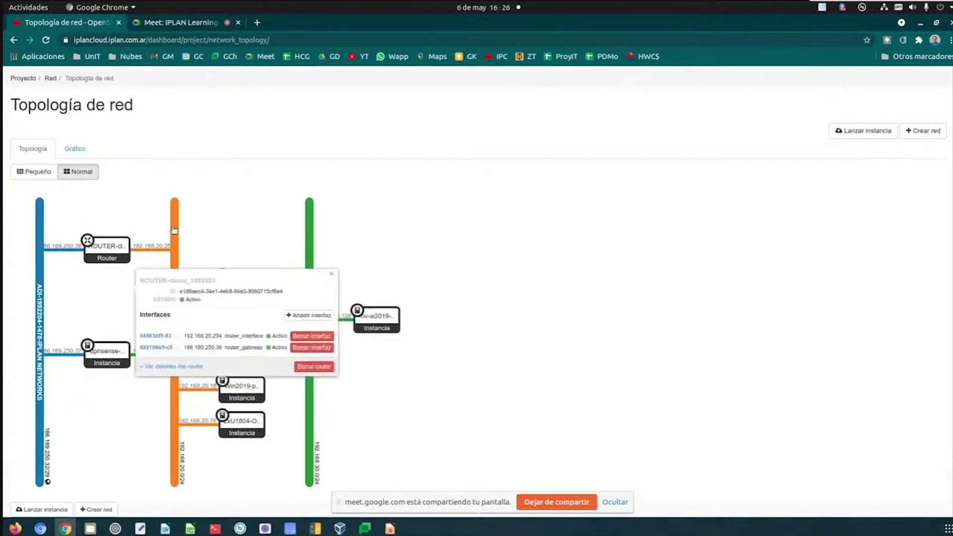
pyautogui.click(212, 215)
pyautogui.scroll(2, 201, 201)
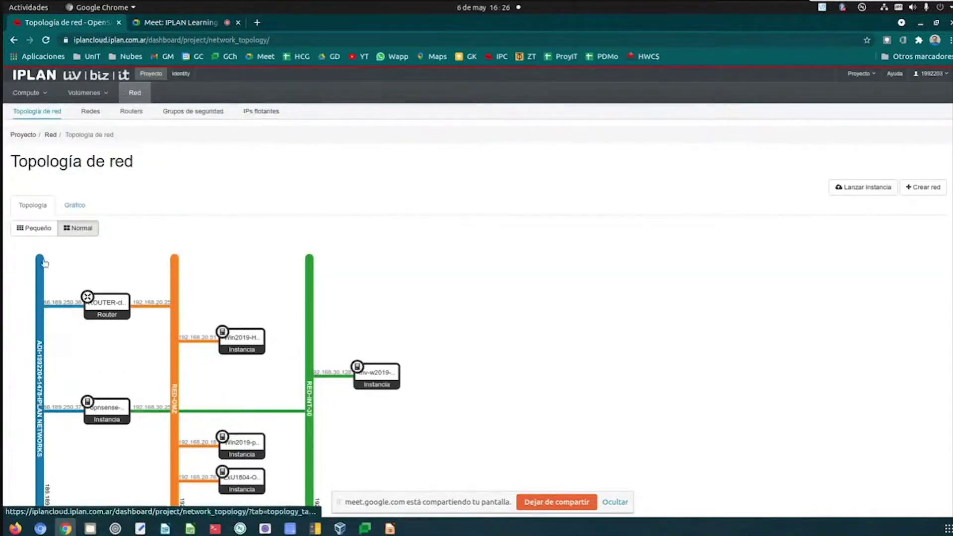
pyautogui.click(266, 114)
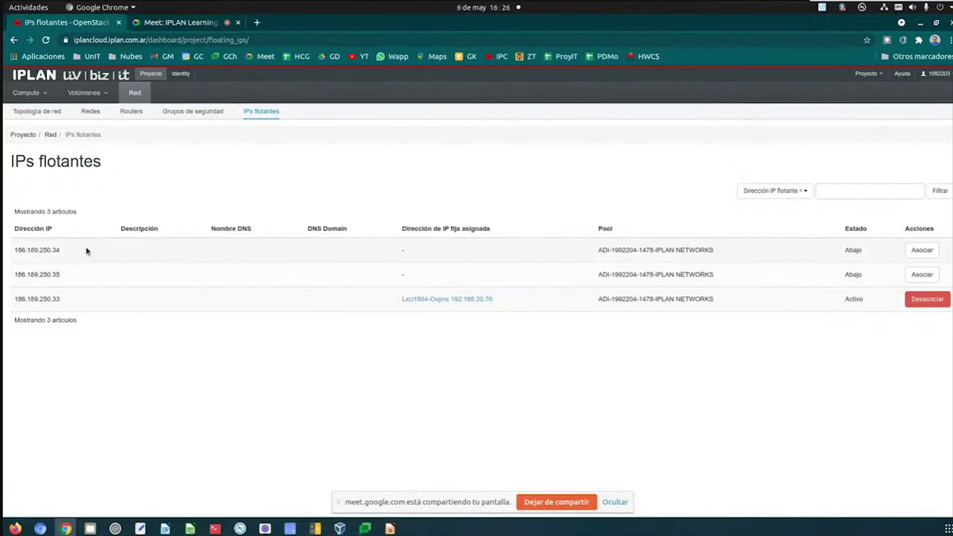
# - Return to Topología de red and bring up the Win2019-HM1 node details
pyautogui.click(64, 117)
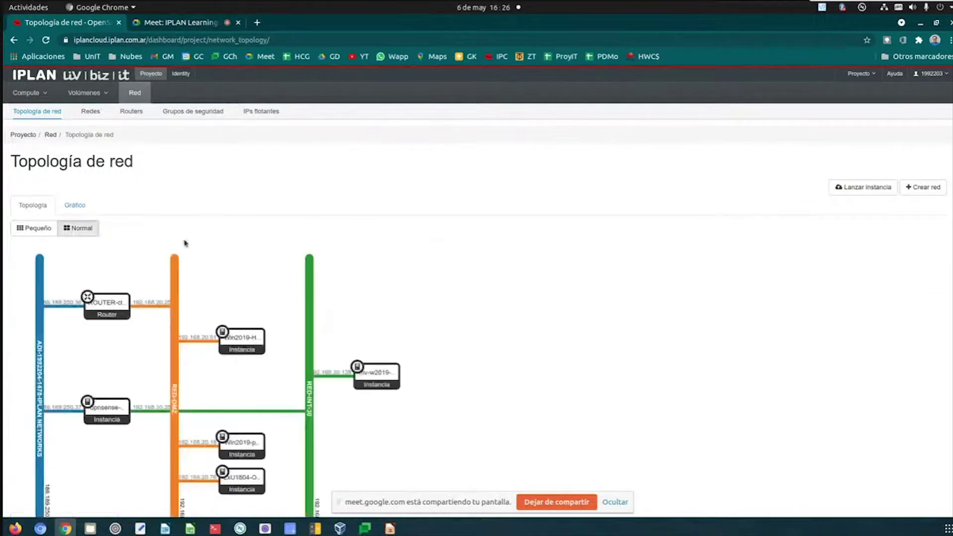
pyautogui.click(227, 336)
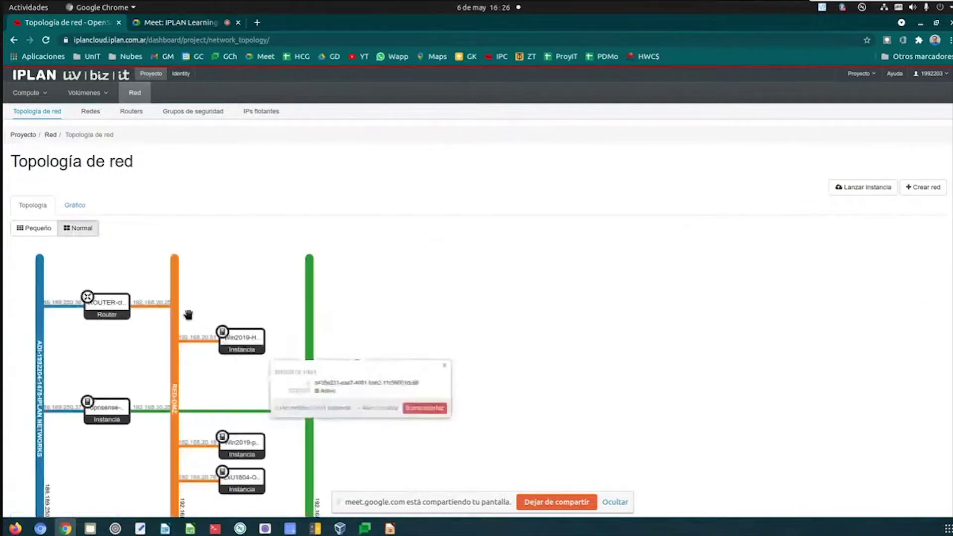
# - Inspect the router's interfaces on the topology map, opening and closing its details
pyautogui.click(108, 300)
pyautogui.click(250, 258)
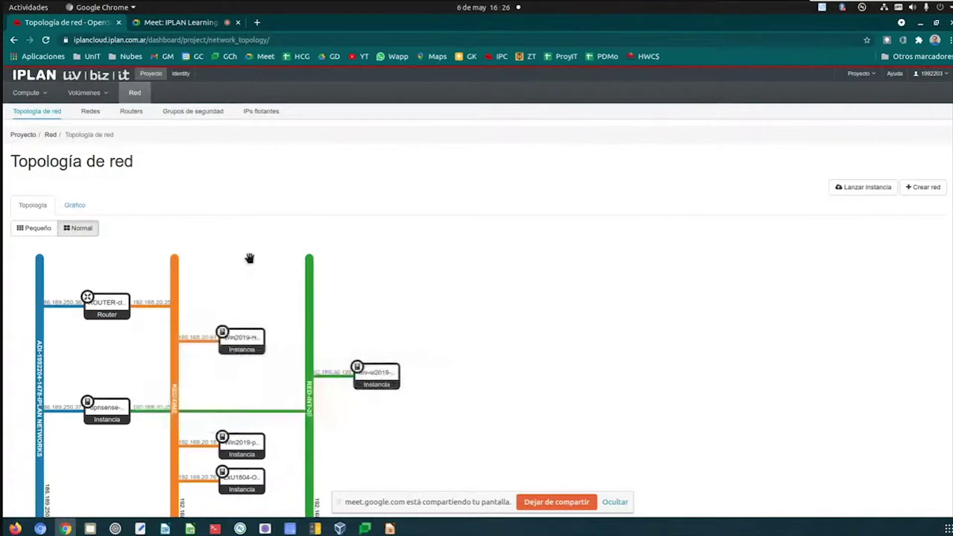
pyautogui.click(107, 301)
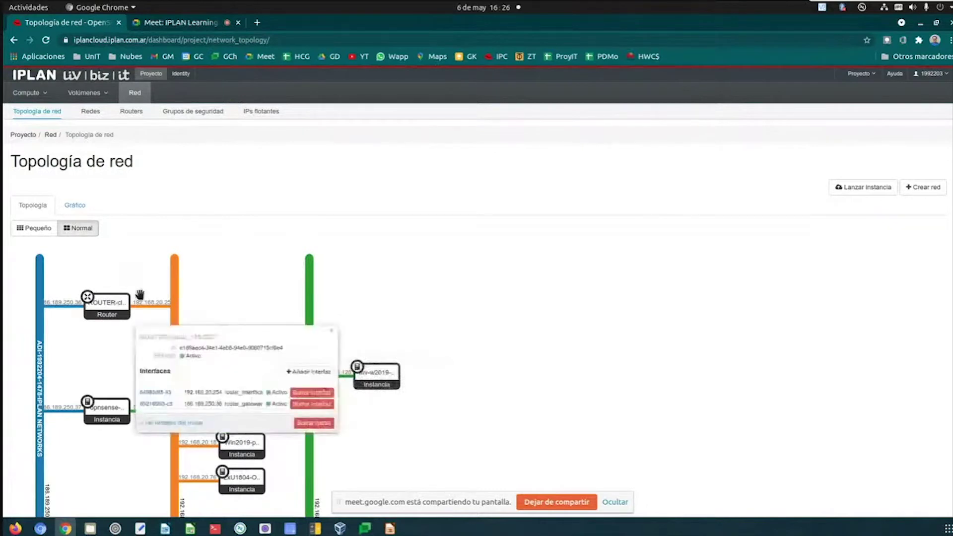
pyautogui.click(208, 241)
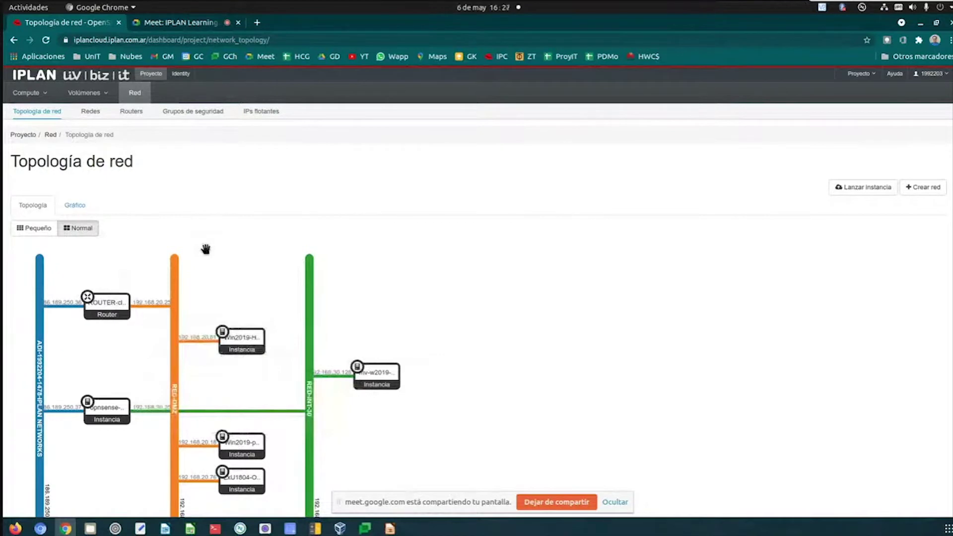
pyautogui.click(234, 356)
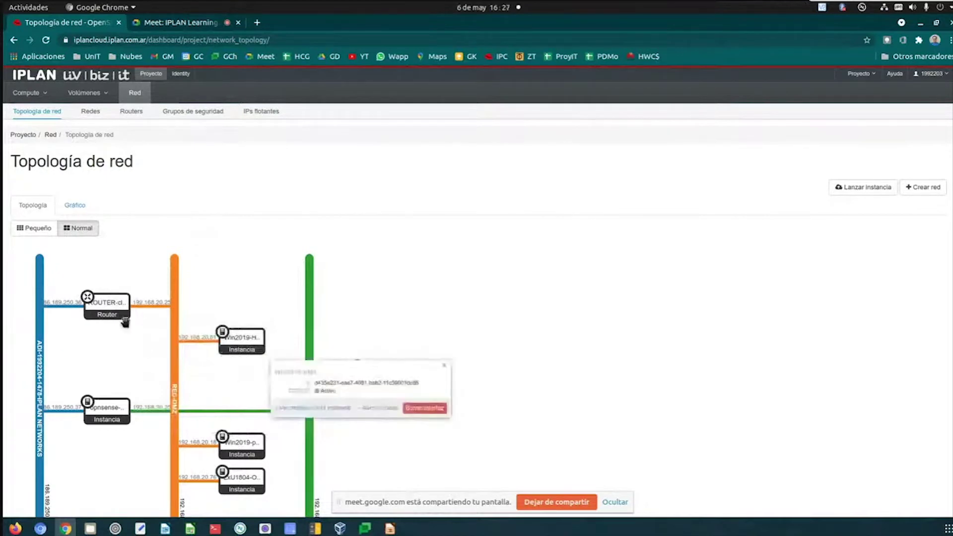
pyautogui.click(106, 312)
# - Alternate between router and Win2019-HM1 details, ending on the Win2019-HM1 balloon showing Activo
pyautogui.click(181, 256)
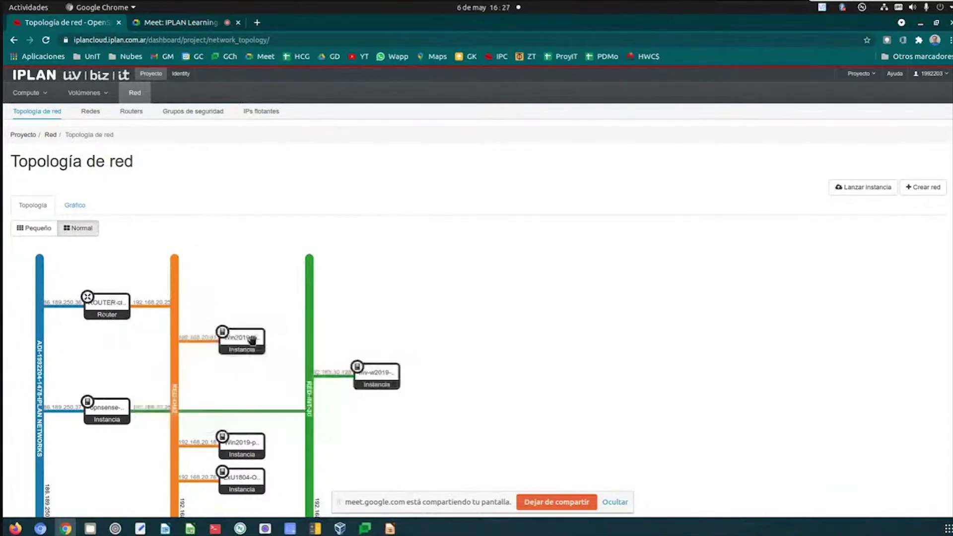
pyautogui.click(253, 343)
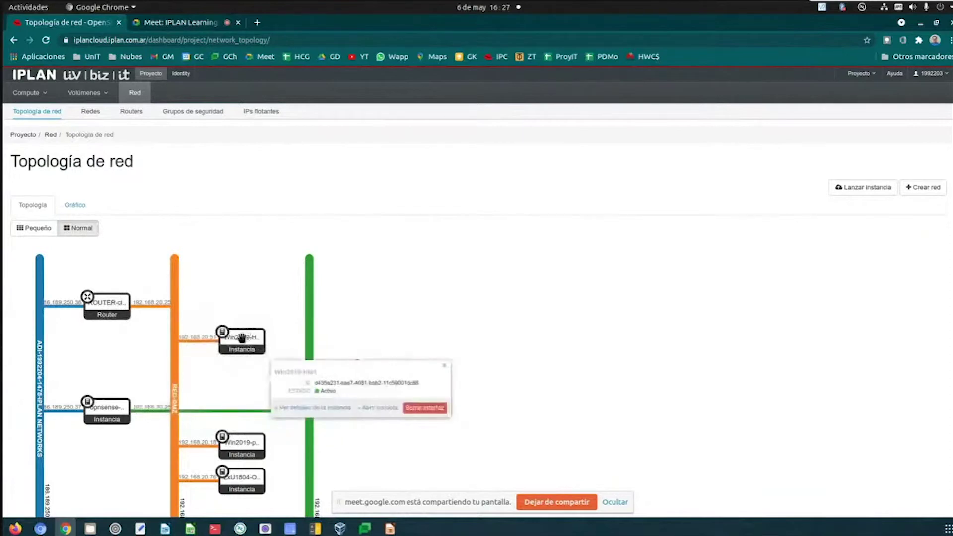
pyautogui.click(116, 303)
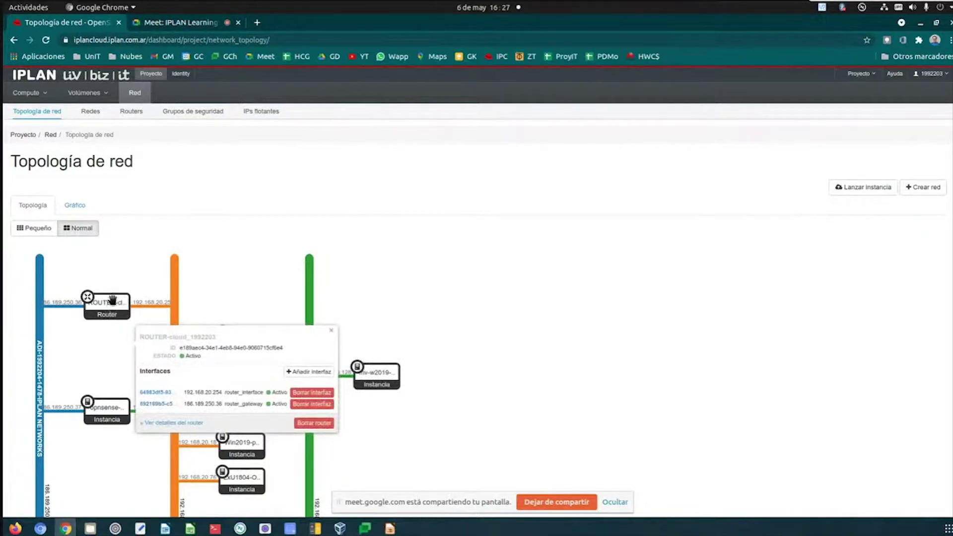
pyautogui.click(265, 243)
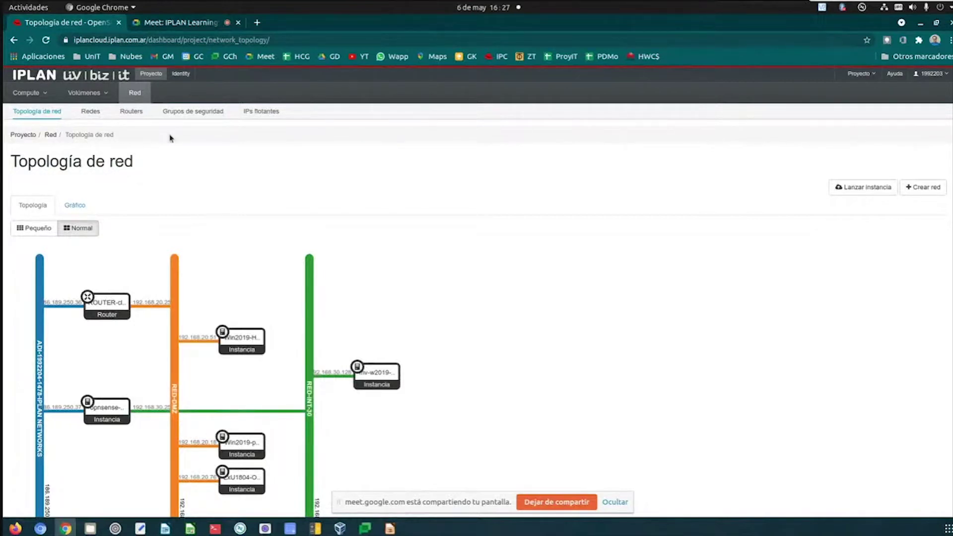
pyautogui.click(235, 327)
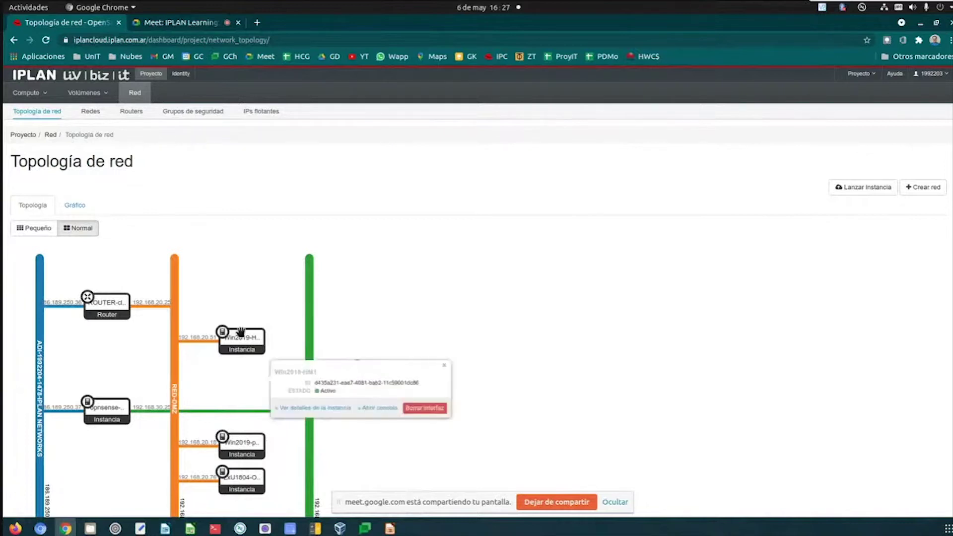
pyautogui.click(124, 296)
pyautogui.click(255, 233)
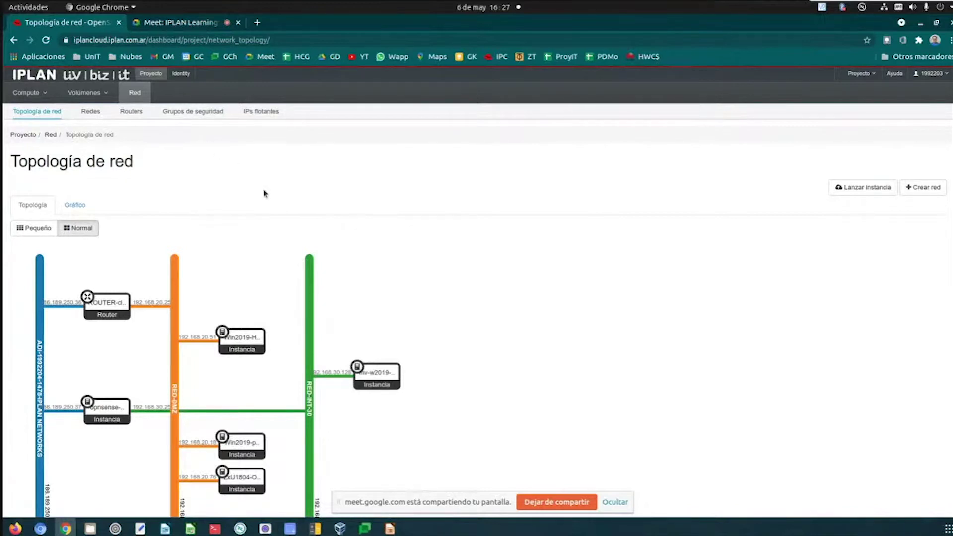
pyautogui.click(254, 326)
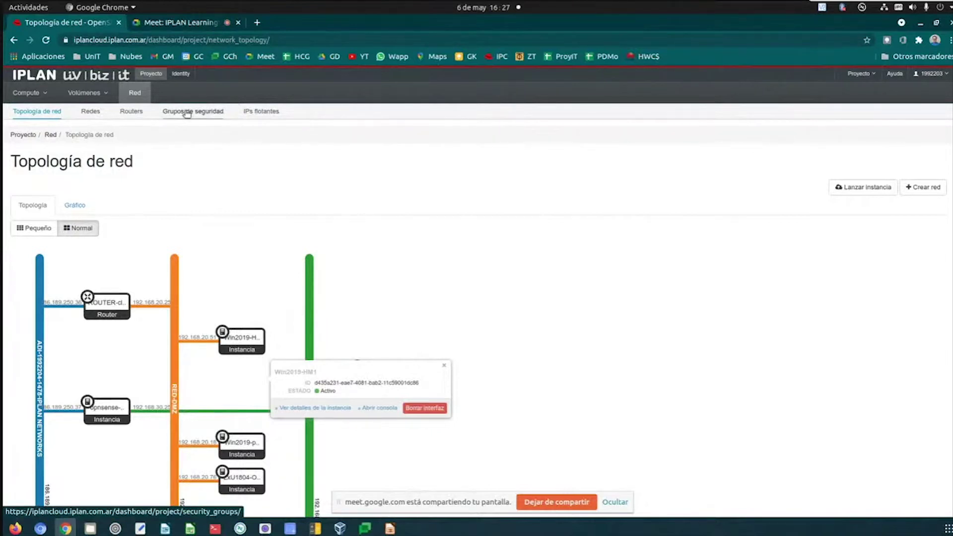
# - Switch to Grupos de seguridad, listing the six groups from GS-DMZ to default
pyautogui.click(186, 113)
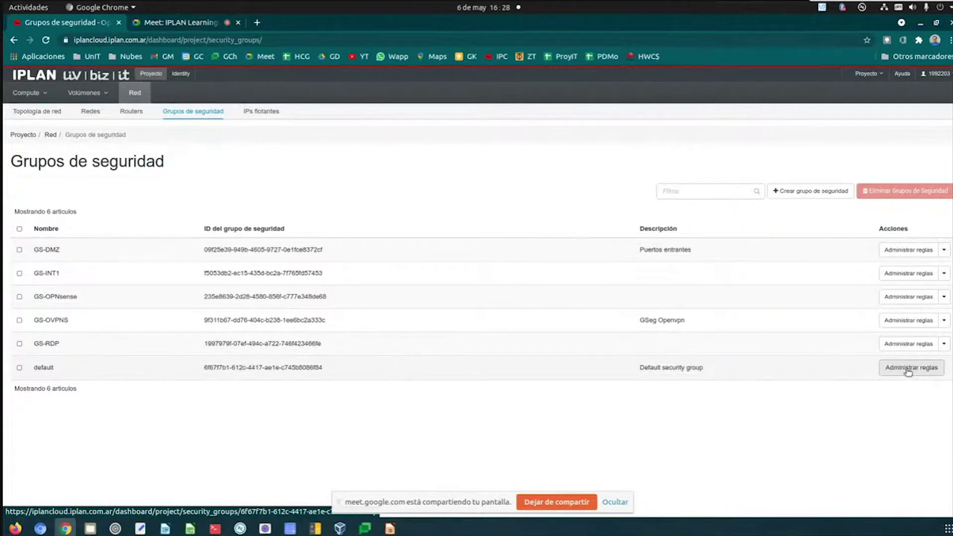
pyautogui.click(907, 370)
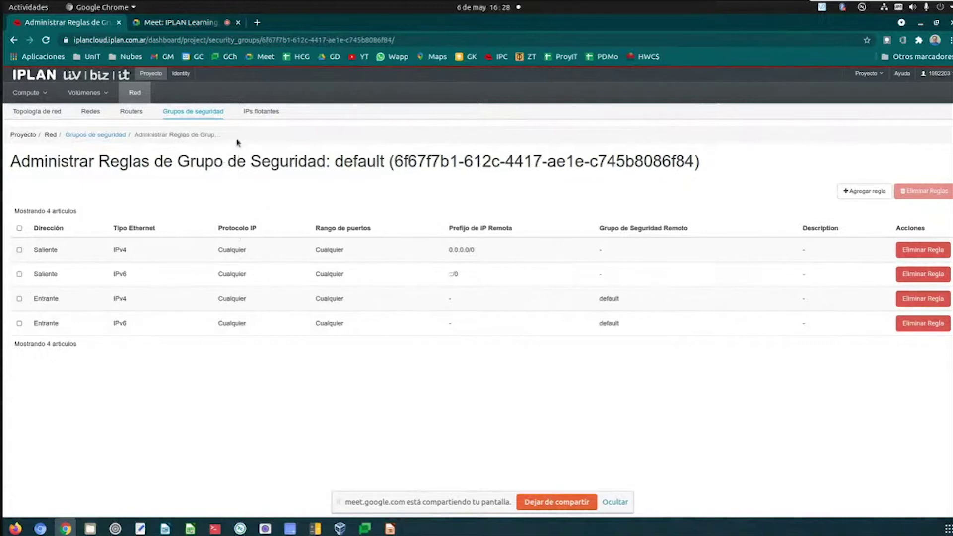
pyautogui.click(213, 111)
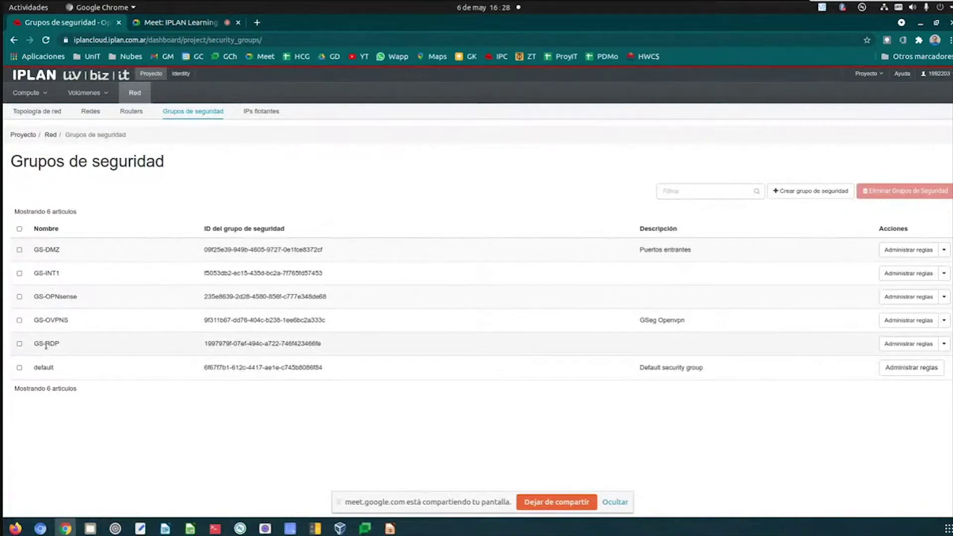
# - Review GS-RDP's rules, highlighting the inbound TCP 3389 rule from 0.0.0.0/0
pyautogui.click(906, 345)
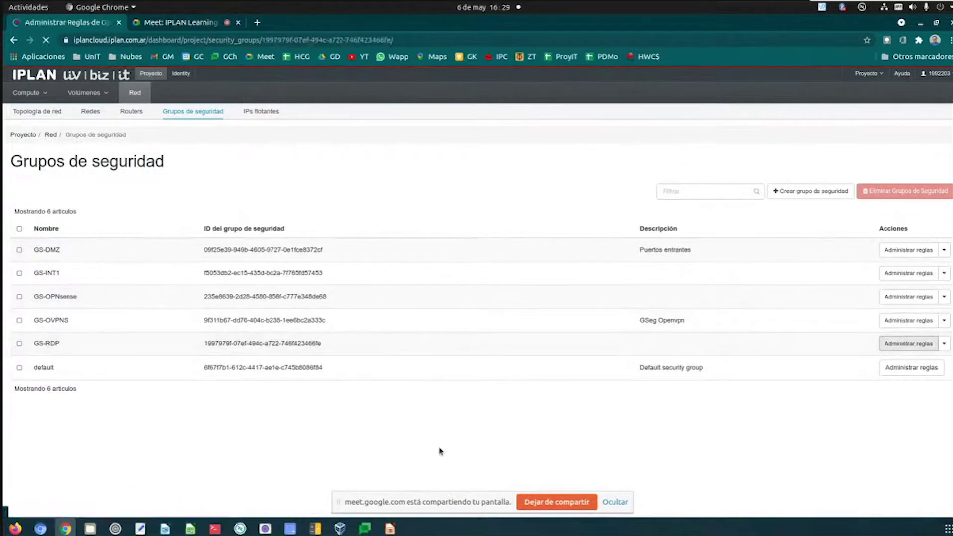
pyautogui.moveTo(316, 298); pyautogui.dragTo(357, 304)
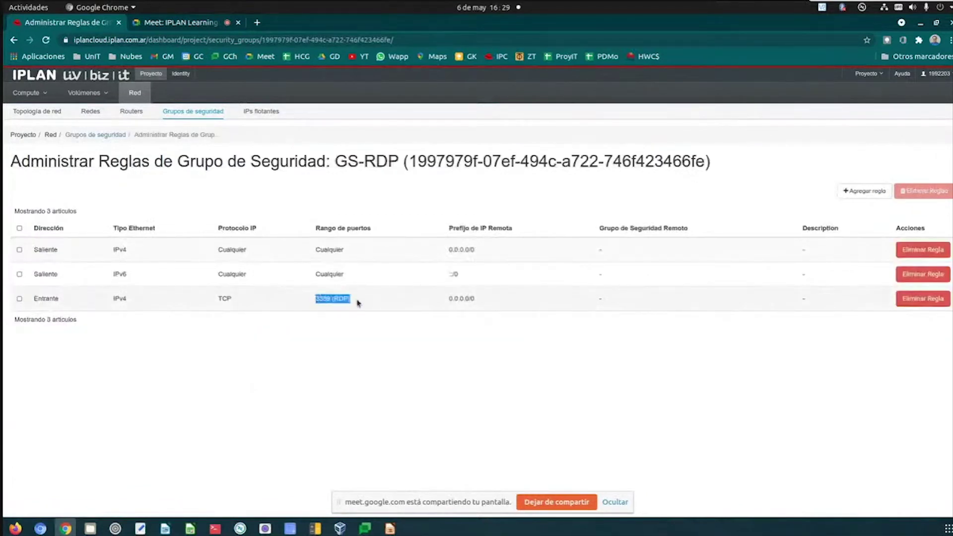
pyautogui.click(366, 348)
pyautogui.click(40, 95)
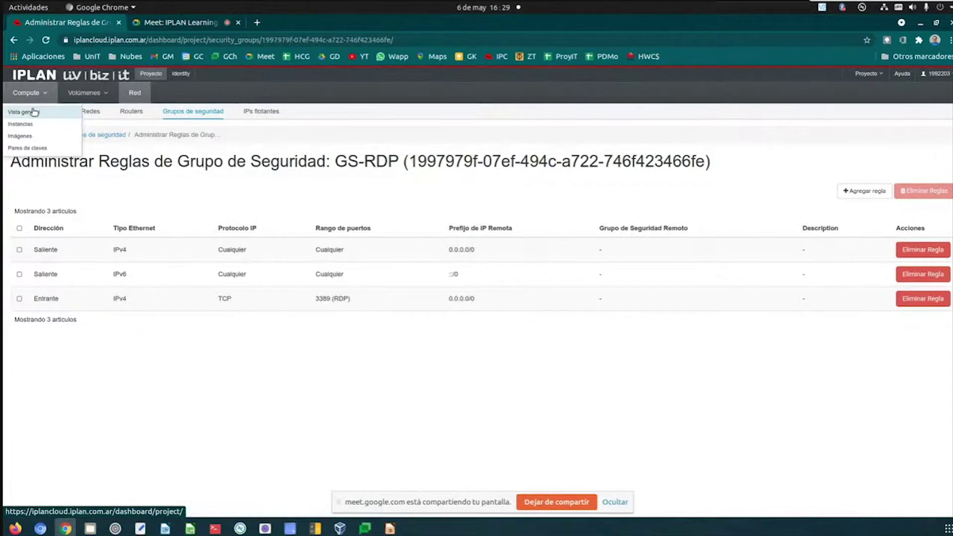
# - Go to Compute Vista general, then Instancias, and start Lanzar instancia
pyautogui.click(33, 112)
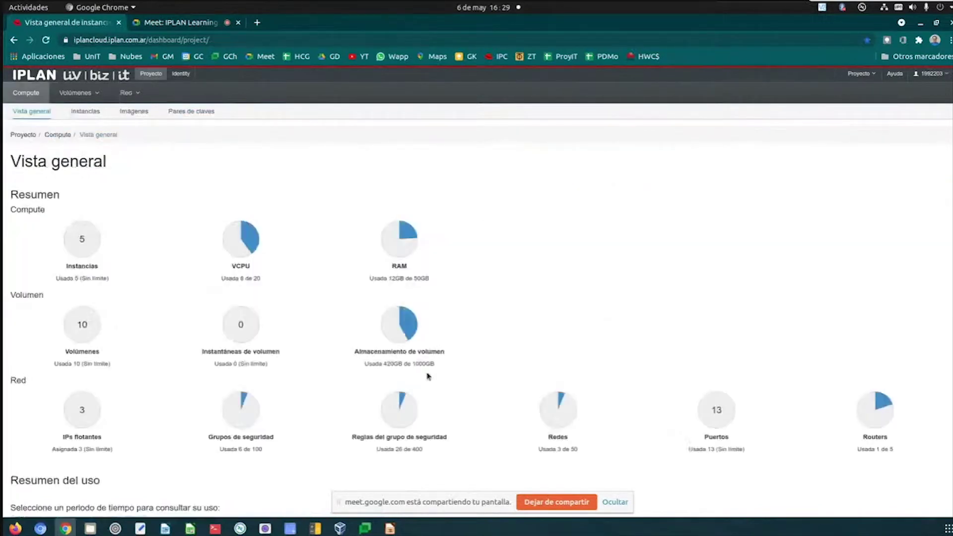
pyautogui.click(82, 113)
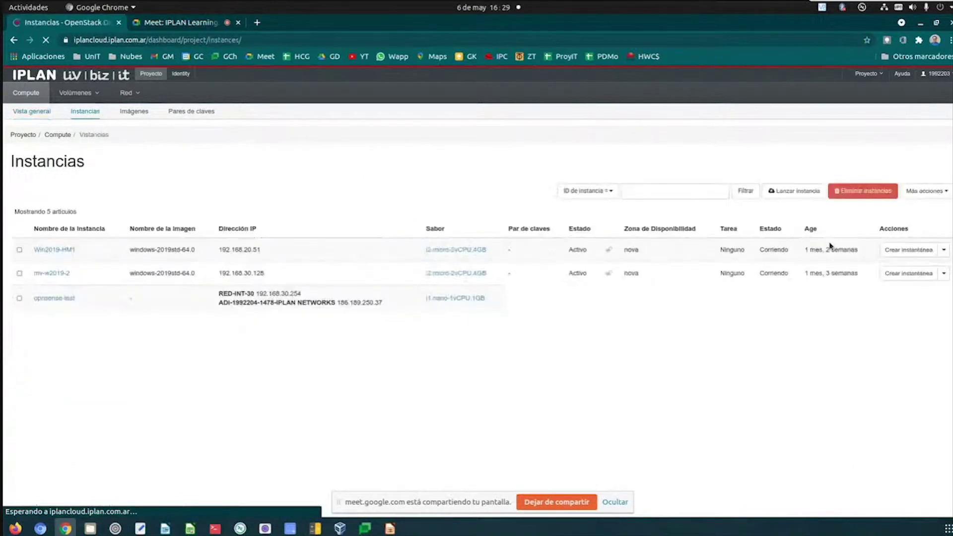
pyautogui.click(807, 198)
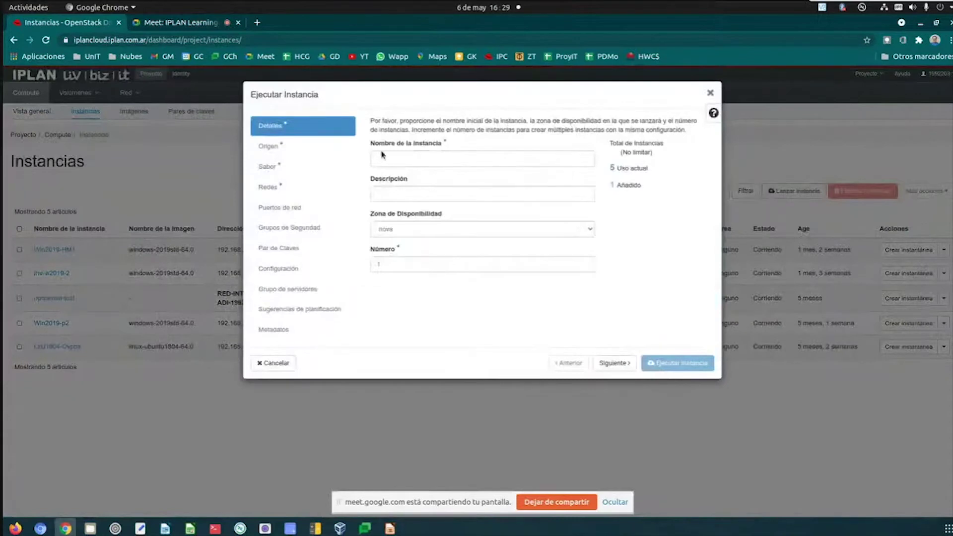
# - Name the new instance W2019-MV6 and enter a description including 'Demo'
pyautogui.click(382, 157)
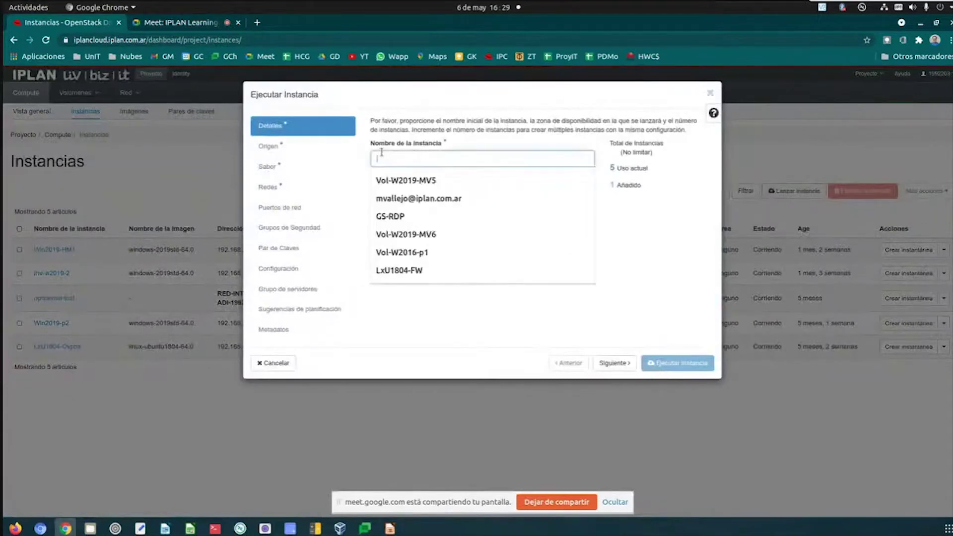
pyautogui.click(395, 182)
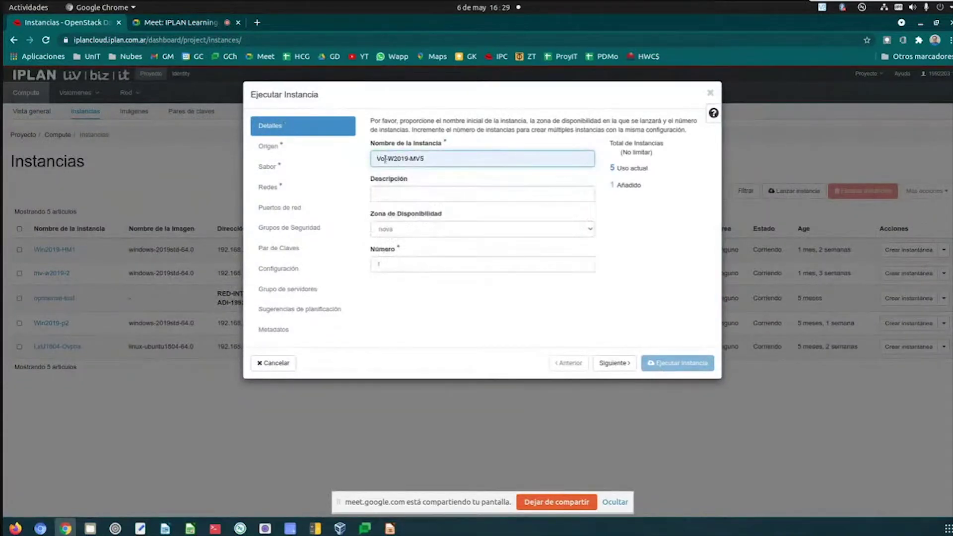
pyautogui.press('BackSpace')
pyautogui.press('BackSpace')
pyautogui.press('BackSpace')
pyautogui.press('BackSpace')
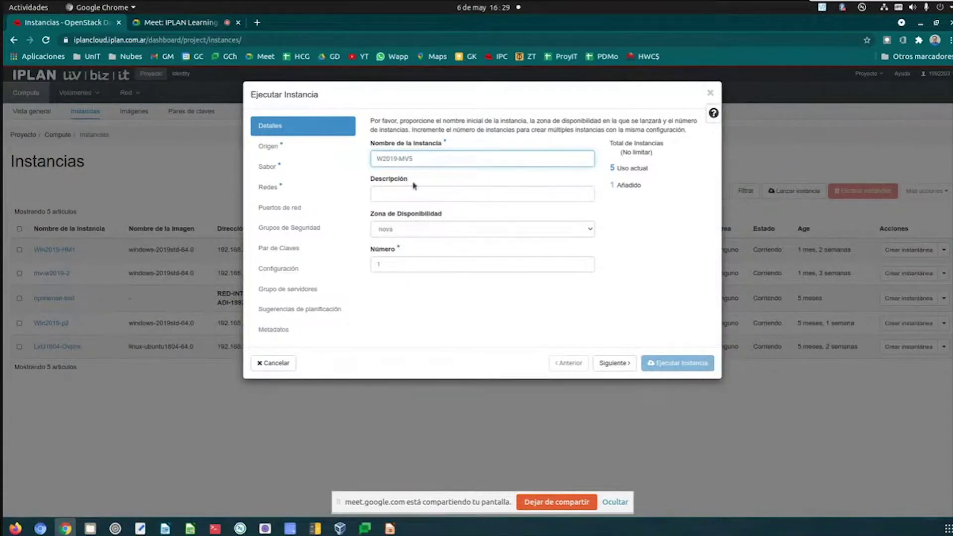
pyautogui.click(400, 195)
pyautogui.write('Ma')
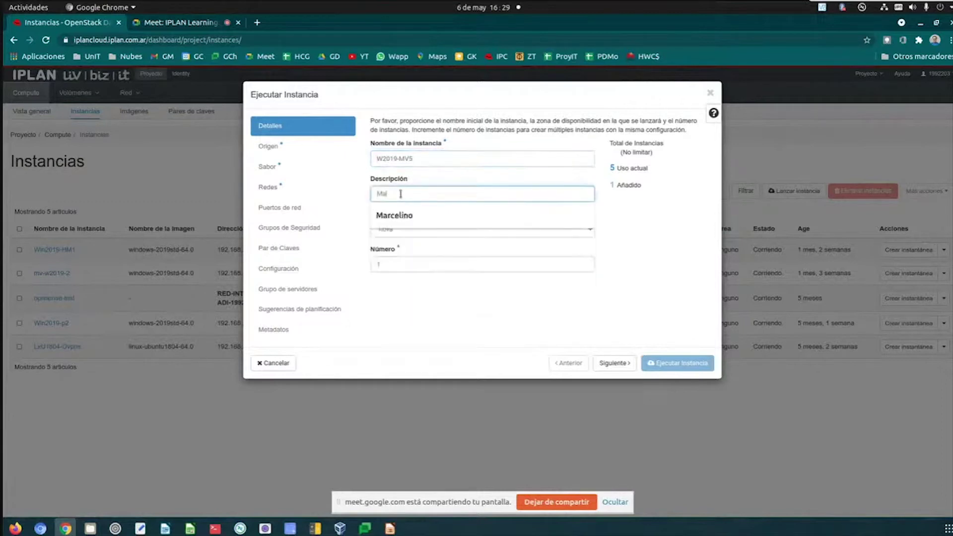
pyautogui.click(417, 164)
pyautogui.press('BackSpace')
pyautogui.write('6')
pyautogui.click(432, 193)
pyautogui.click(421, 215)
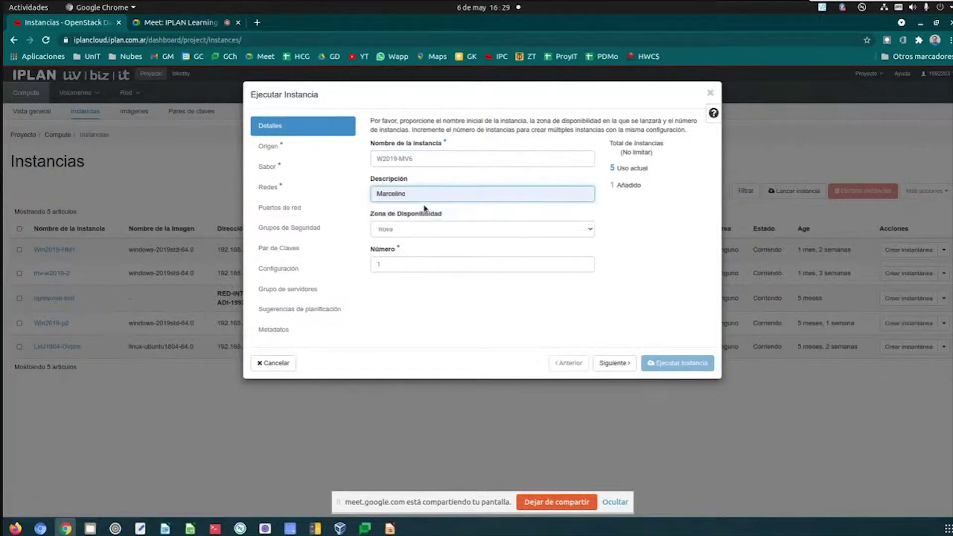
pyautogui.write('Demo')
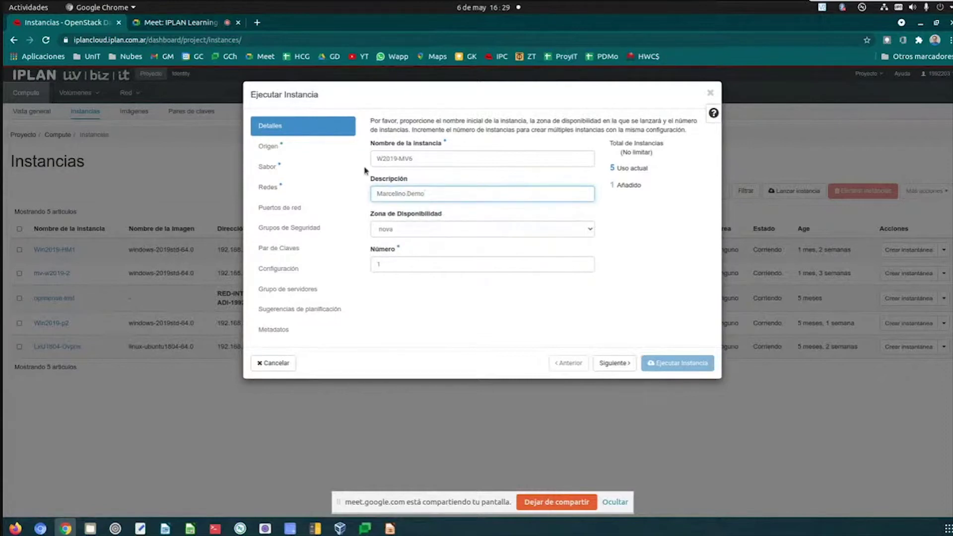
pyautogui.click(298, 157)
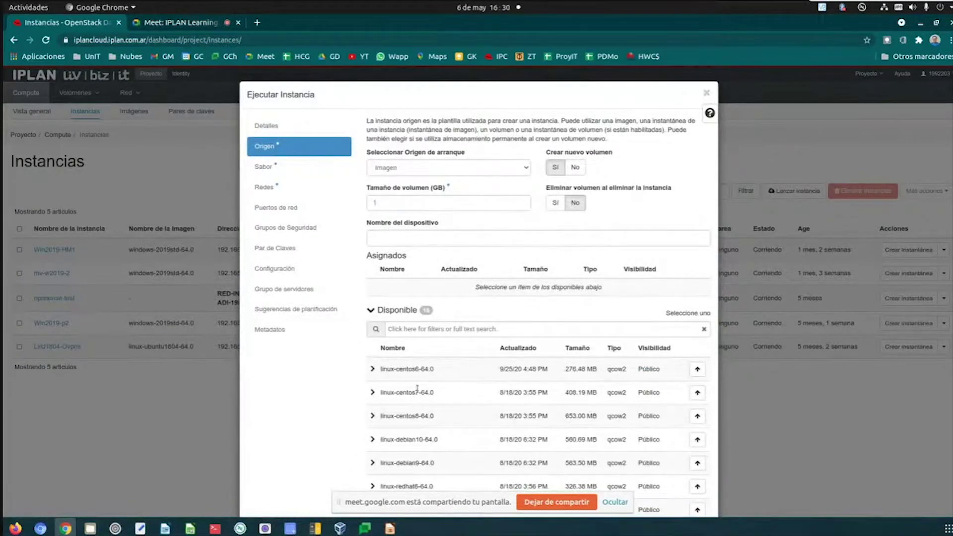
# - Set the boot source to Volumen and allocate Vol-W2019-MV6 (40 GB)
pyautogui.click(524, 170)
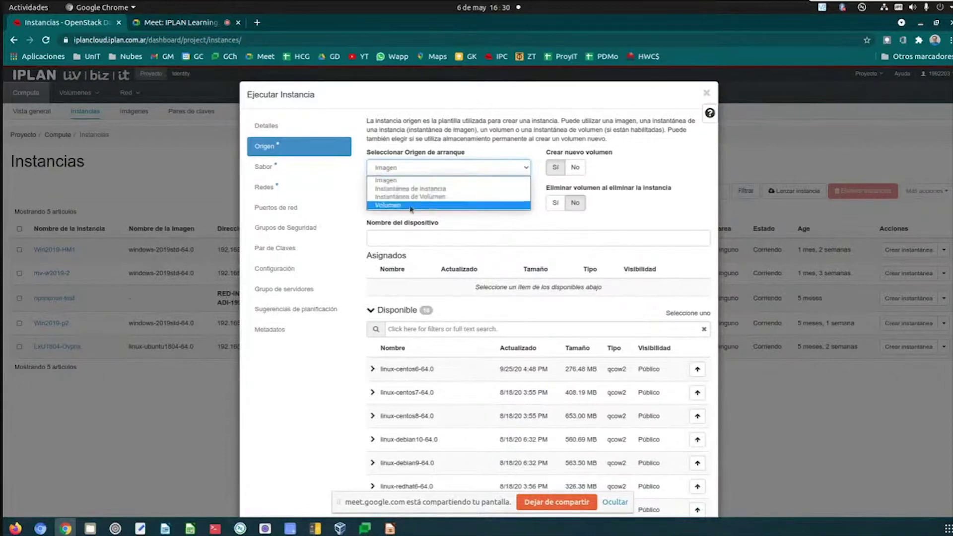
pyautogui.click(411, 207)
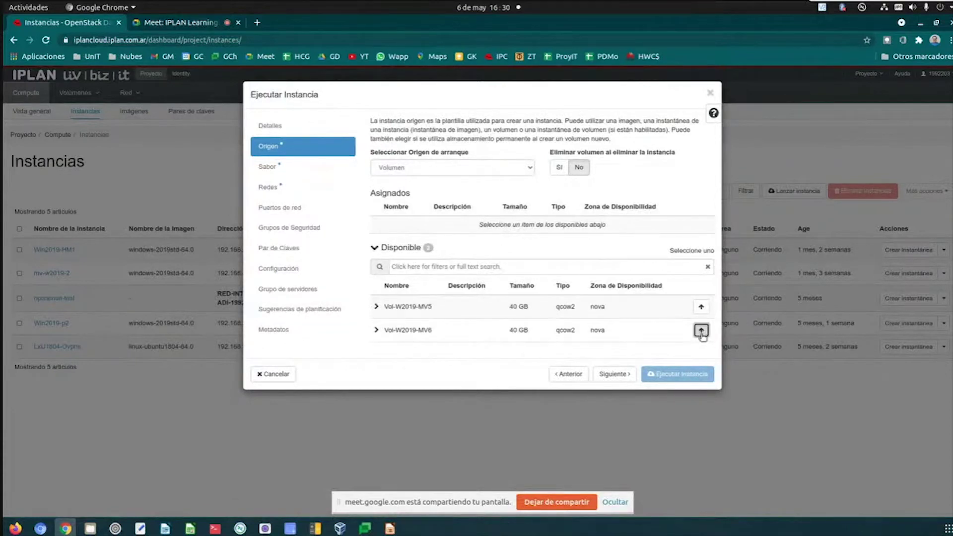
pyautogui.click(700, 331)
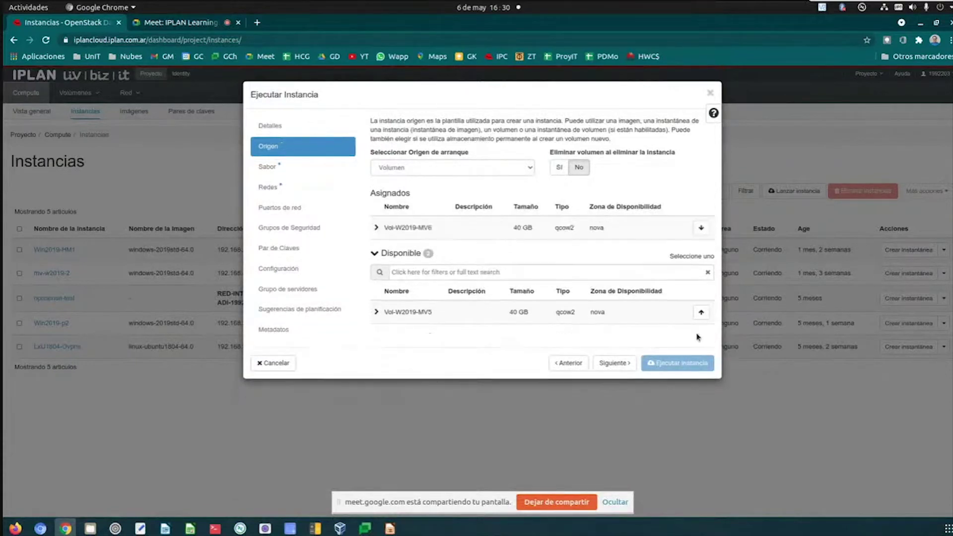
pyautogui.click(266, 171)
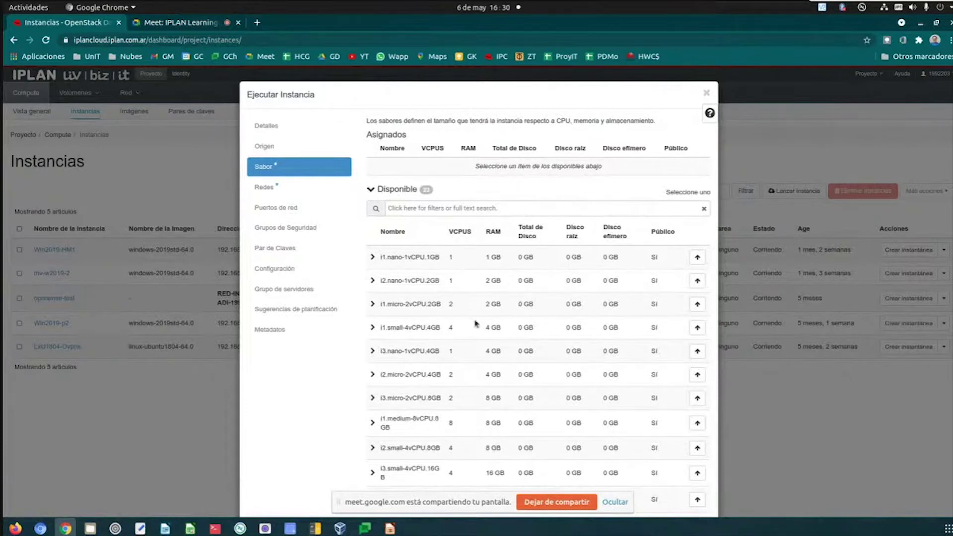
# - Allocate flavour i1.micro-2vCPU.2GB to the instance in the Sabor step
pyautogui.scroll(-3, 475, 324)
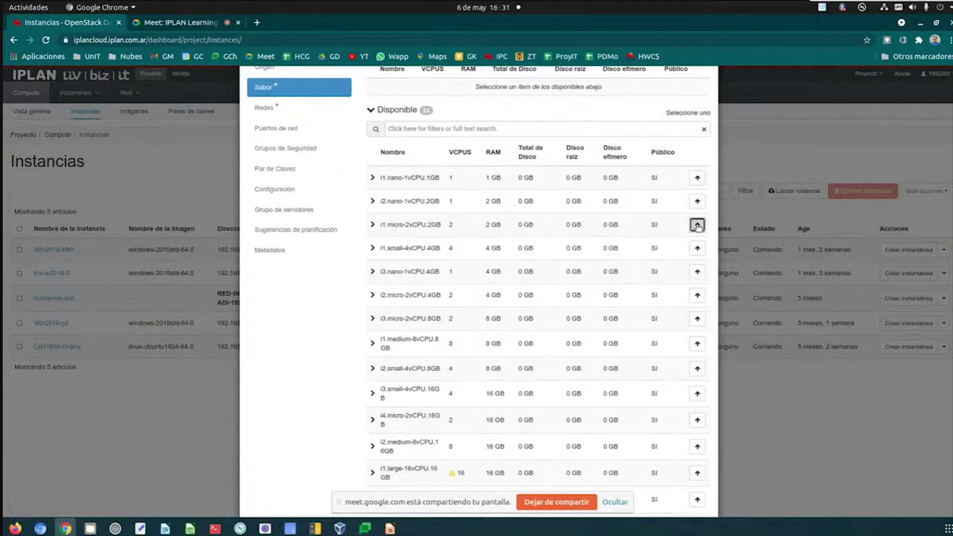
pyautogui.click(697, 225)
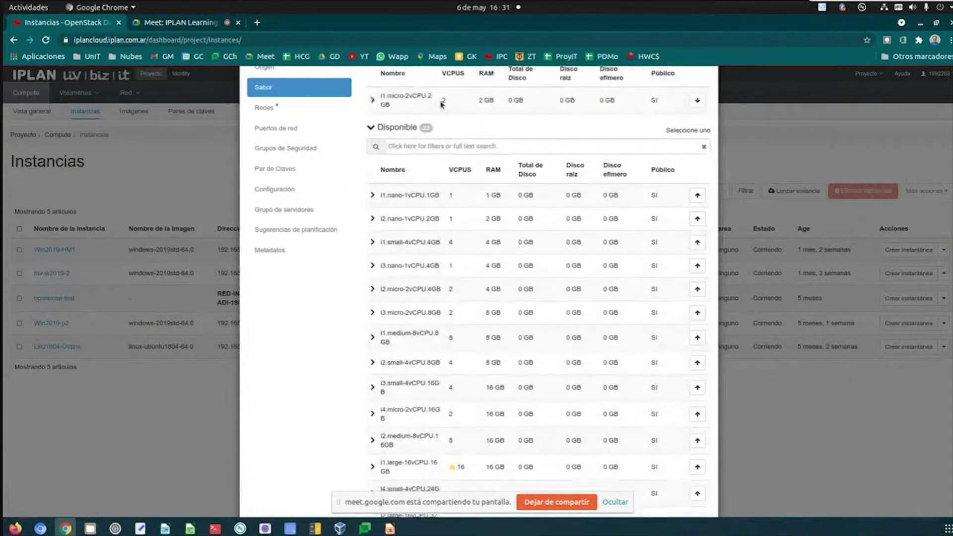
pyautogui.scroll(2, 482, 101)
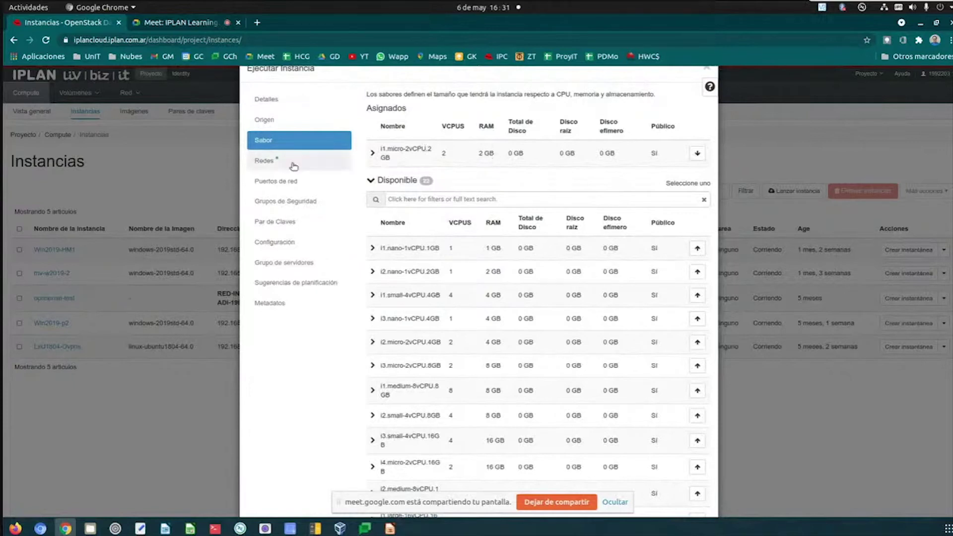
# - Look through the larger flavours, then move to the Redes step
pyautogui.scroll(-5, 536, 283)
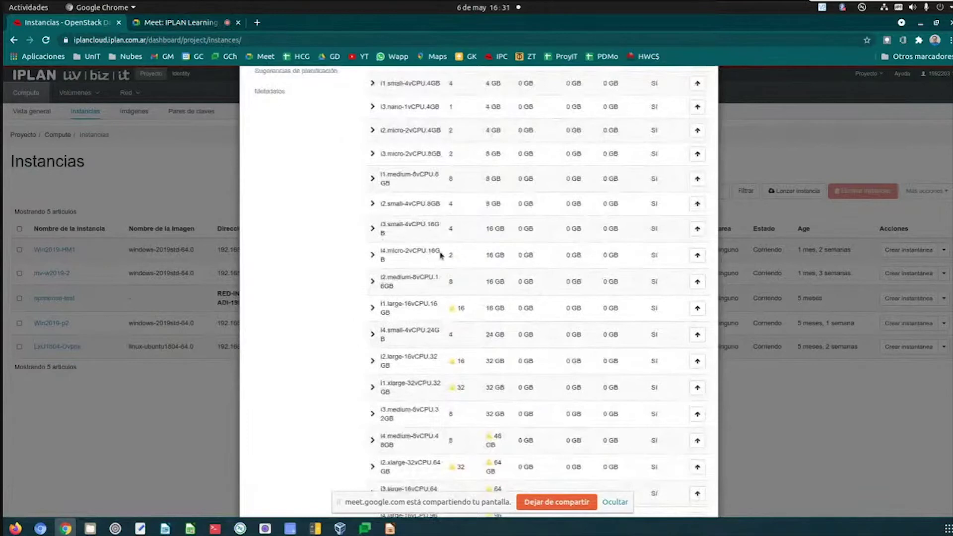
pyautogui.moveTo(453, 309)
pyautogui.scroll(-4, 459, 375)
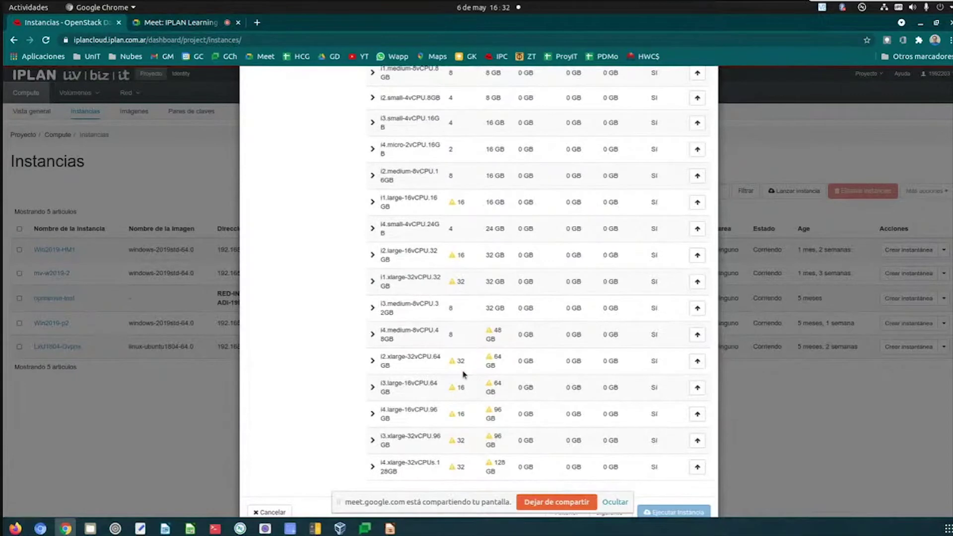
pyautogui.scroll(-1, 464, 373)
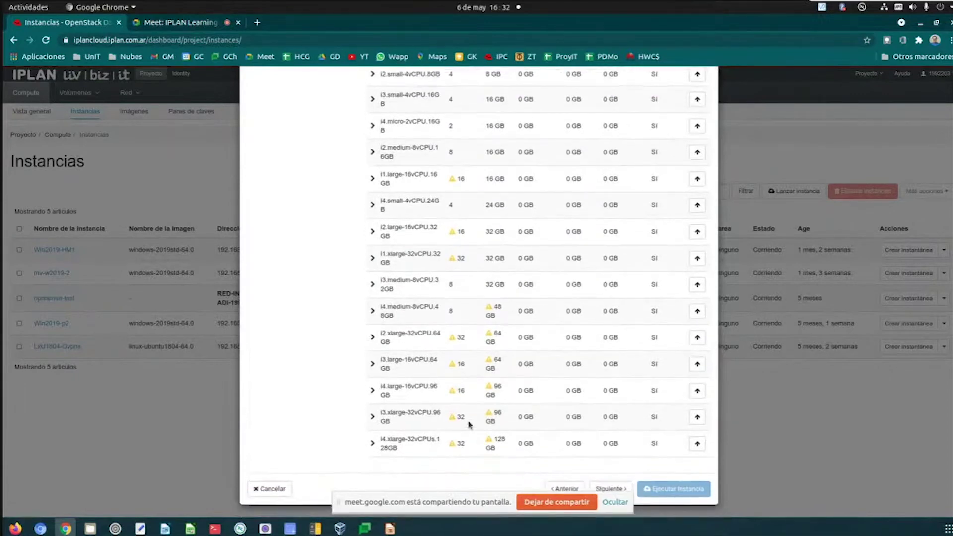
pyautogui.scroll(8, 469, 425)
pyautogui.scroll(6, 469, 424)
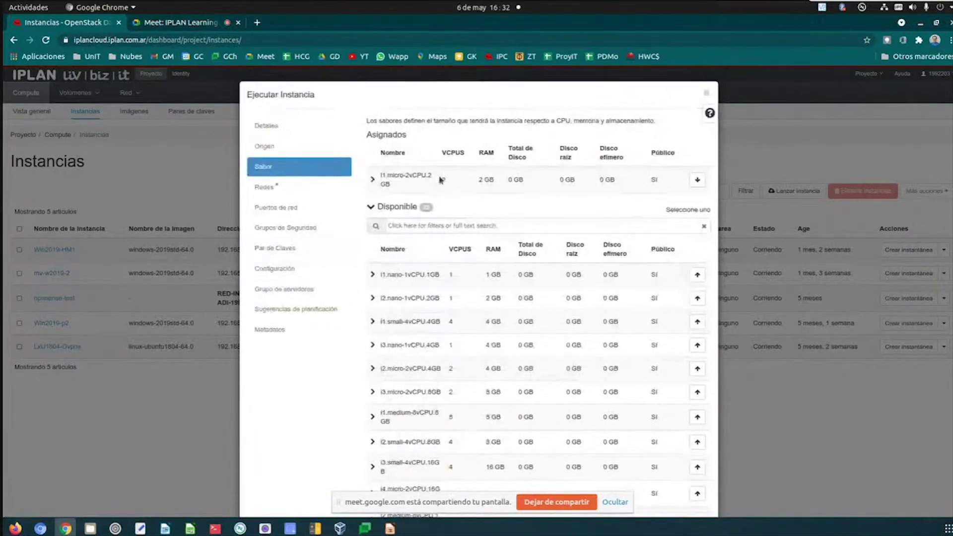
pyautogui.click(264, 187)
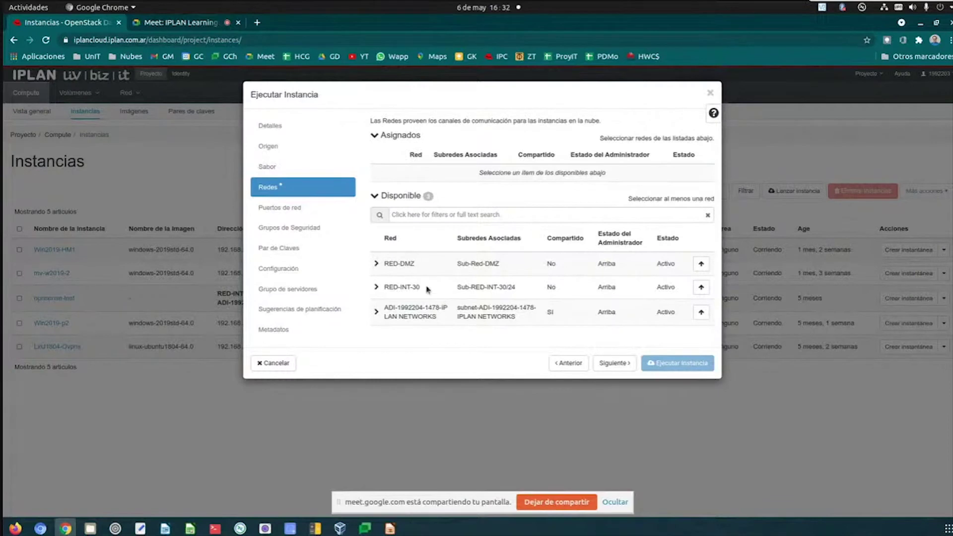
# - Attach RED-DMZ, keep the default security group, and launch W2019-MV6
pyautogui.click(700, 263)
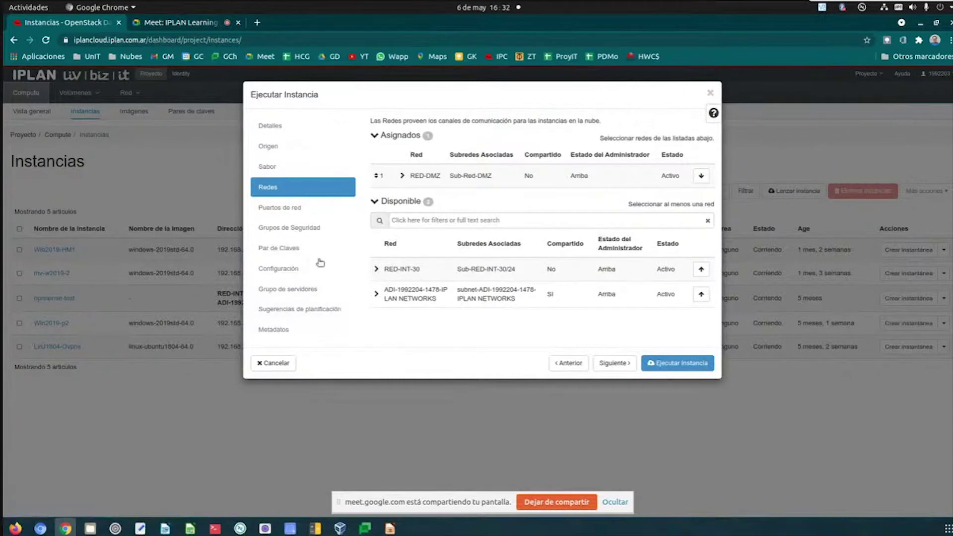
pyautogui.click(300, 237)
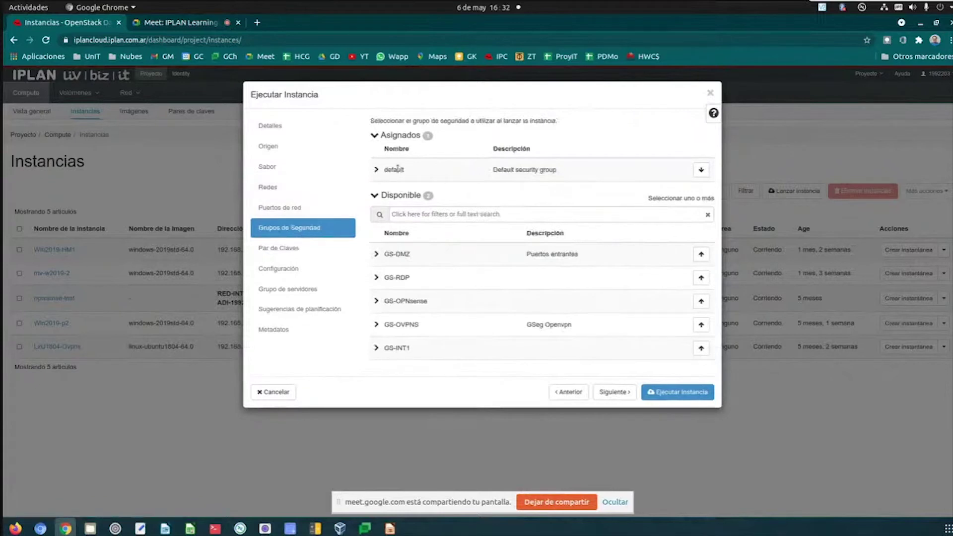
pyautogui.click(671, 393)
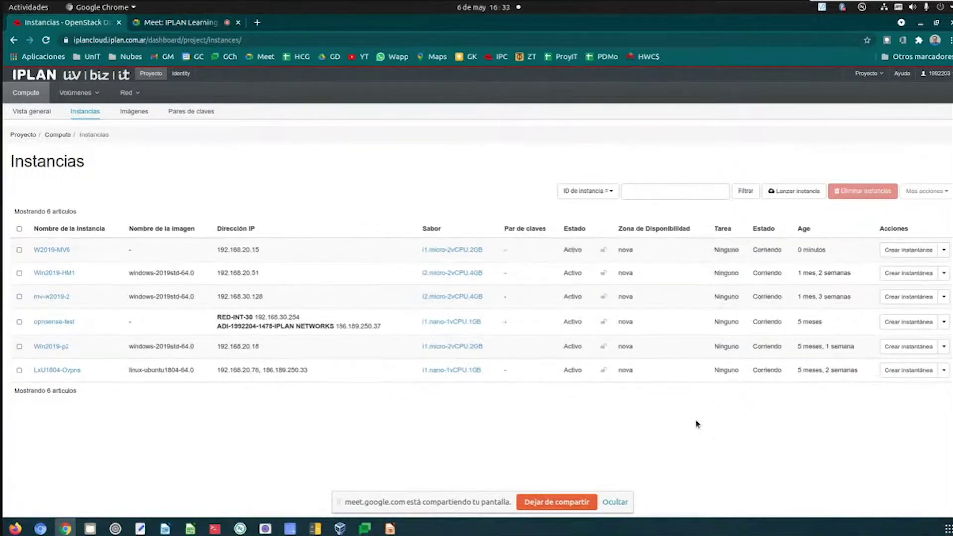
# - Open W2019-MV6's Consola from its actions menu and bring the Windows lock screen into view
pyautogui.click(943, 251)
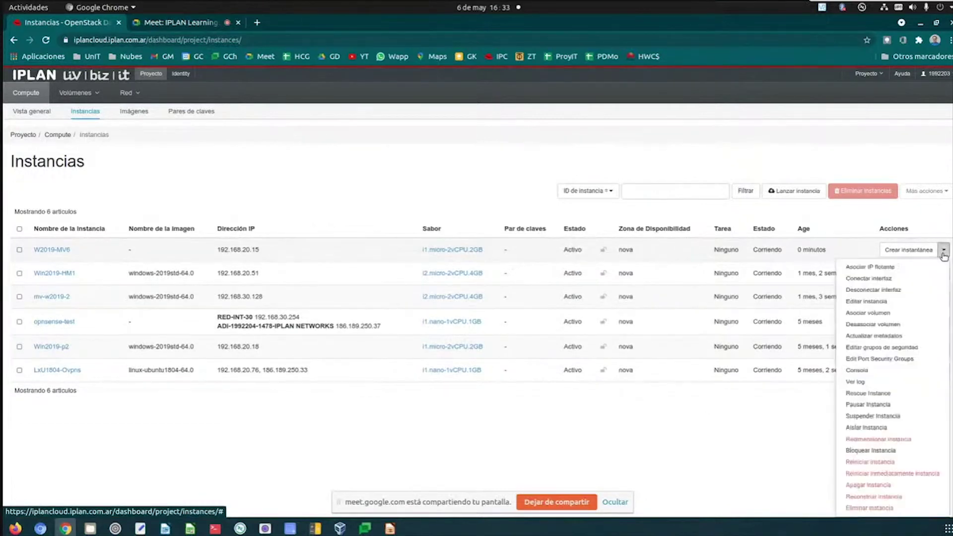
pyautogui.click(857, 371)
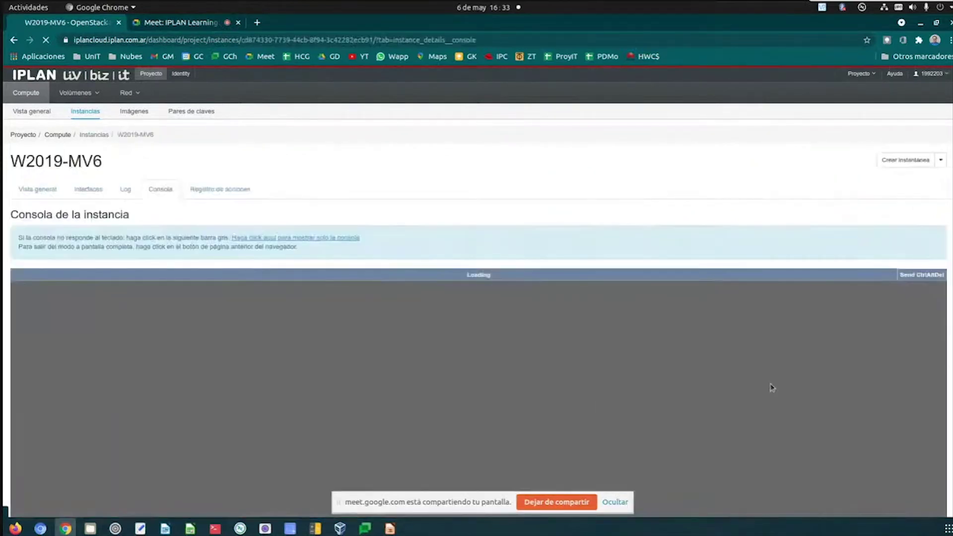
pyautogui.scroll(-5, 946, 308)
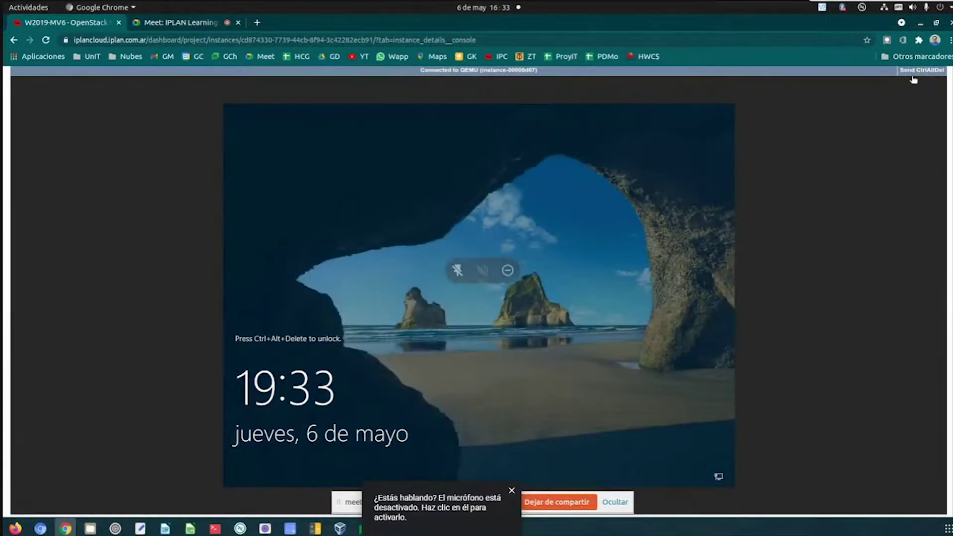
# - Sign in to W2019-MV6's Windows console as Administrator using Ctrl+Alt+Del and the account password
pyautogui.click(913, 72)
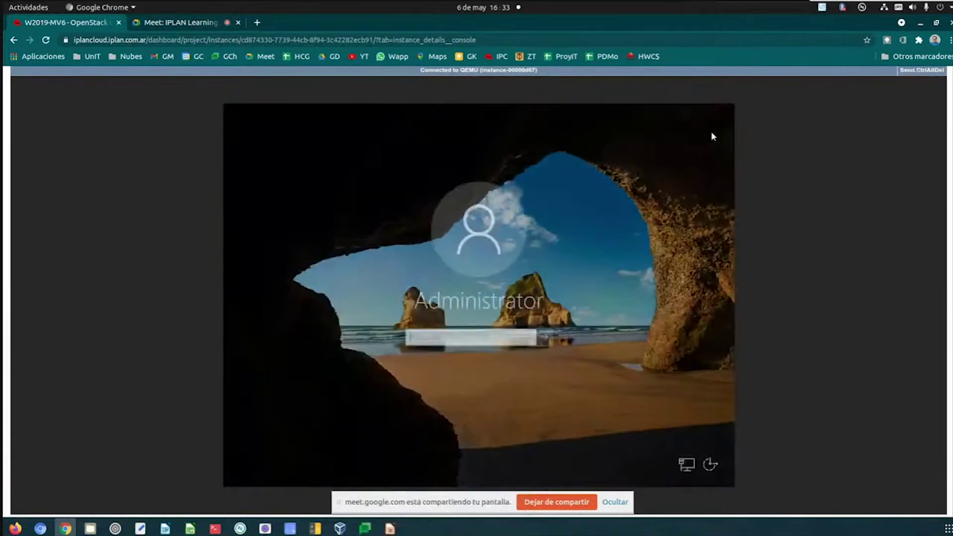
pyautogui.click(419, 338)
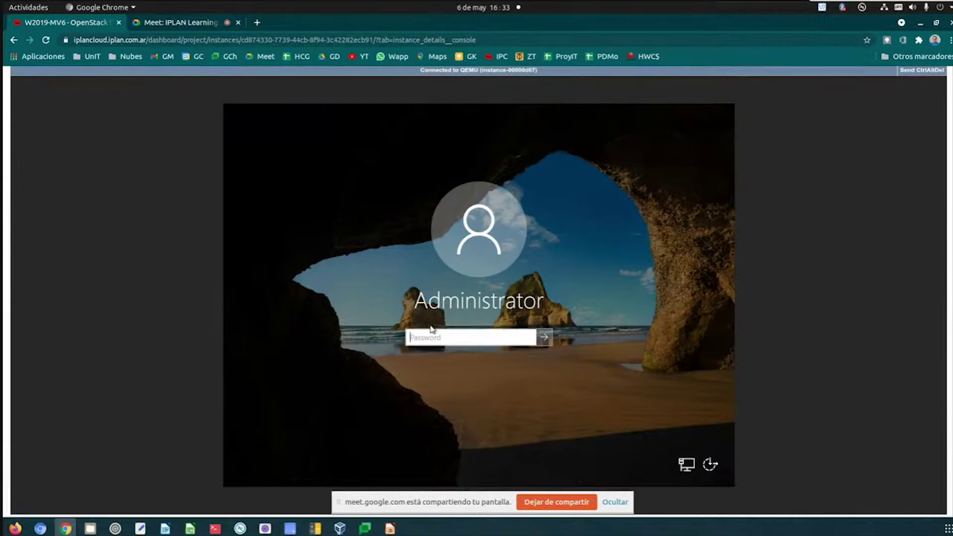
pyautogui.write('••••••••••')
pyautogui.press('Return')
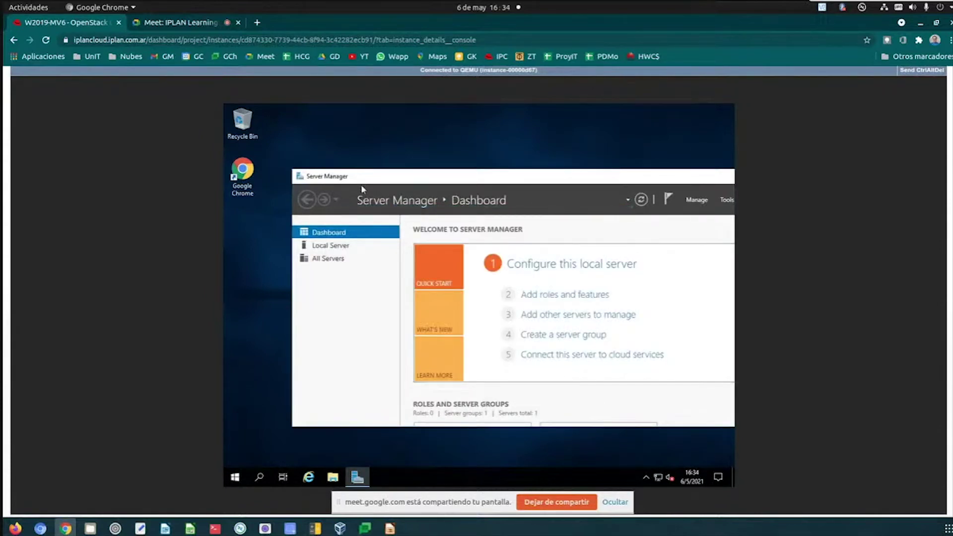
# - Drag the Server Manager window up and left within the VM console to show its Dashboard
pyautogui.moveTo(336, 173); pyautogui.dragTo(312, 159)
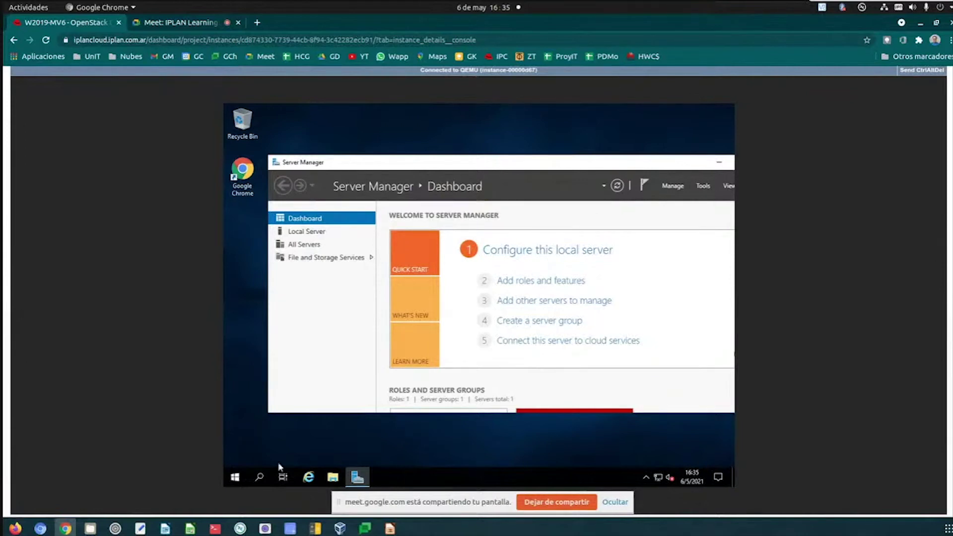
# - Sign the Administrator out of Windows from the Start menu's account options
pyautogui.click(235, 478)
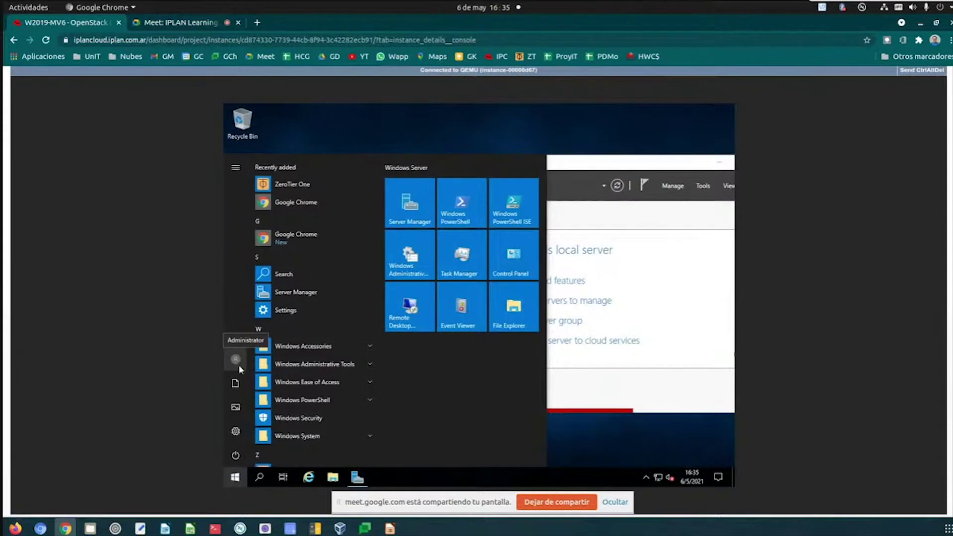
pyautogui.click(236, 361)
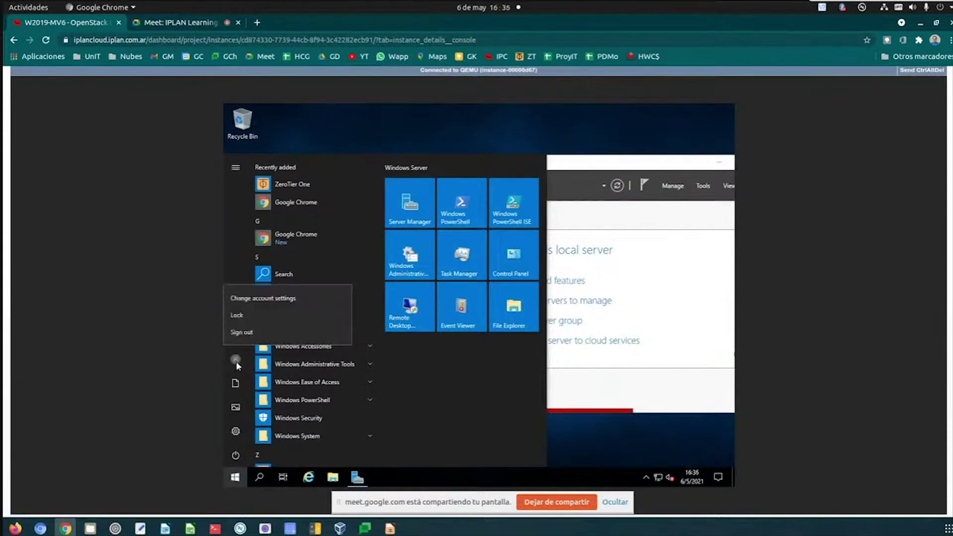
pyautogui.click(242, 334)
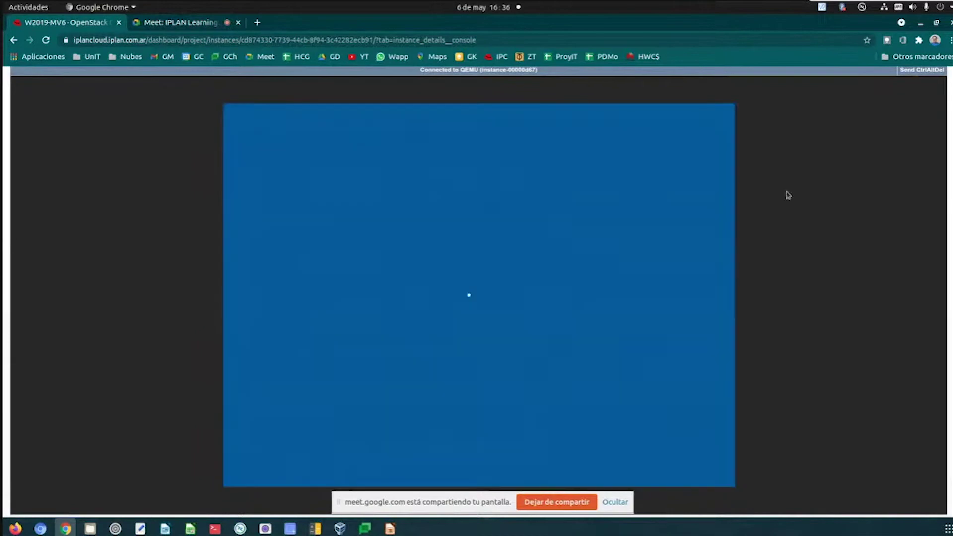
pyautogui.scroll(2, 782, 186)
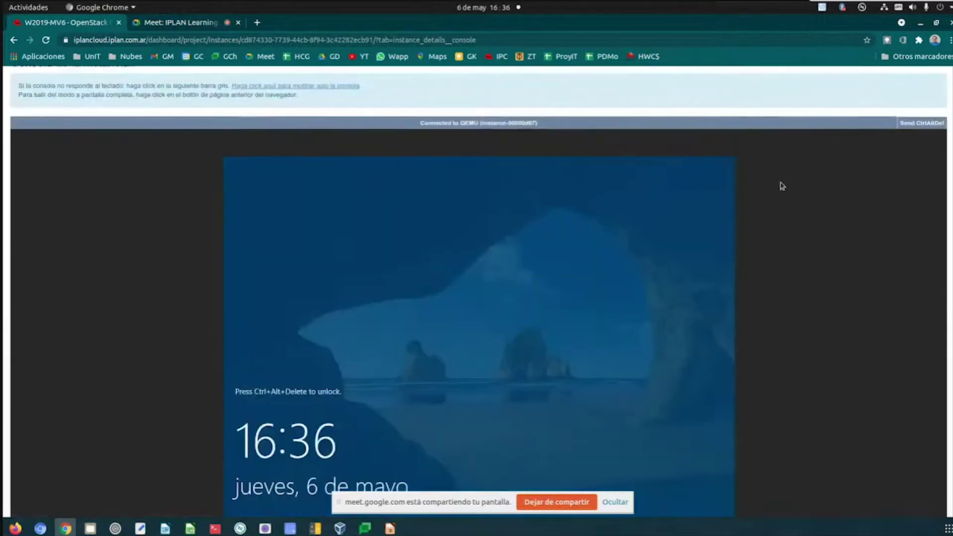
pyautogui.scroll(3, 779, 187)
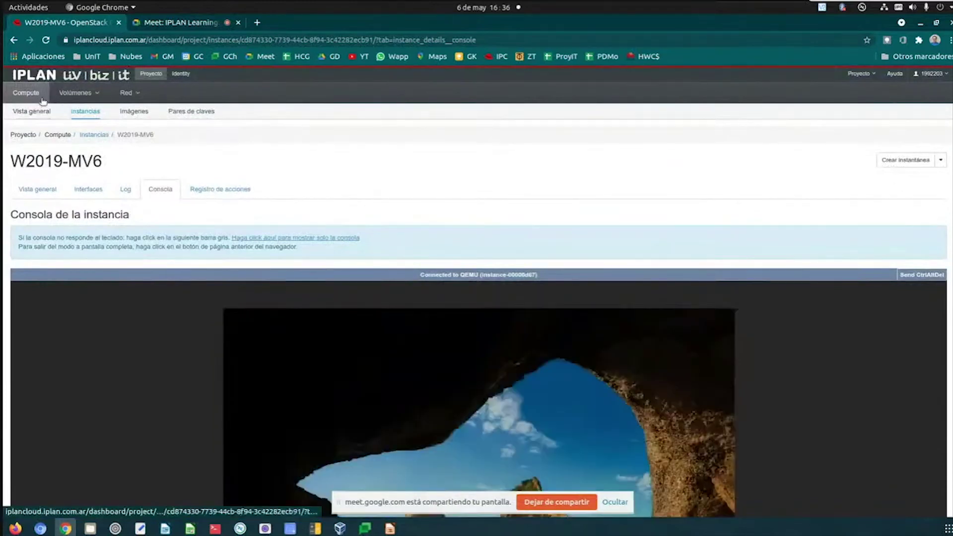
# - Return to the Instancias list and check W2019-MV6's private address 192.168.20.15
pyautogui.click(93, 112)
pyautogui.click(84, 137)
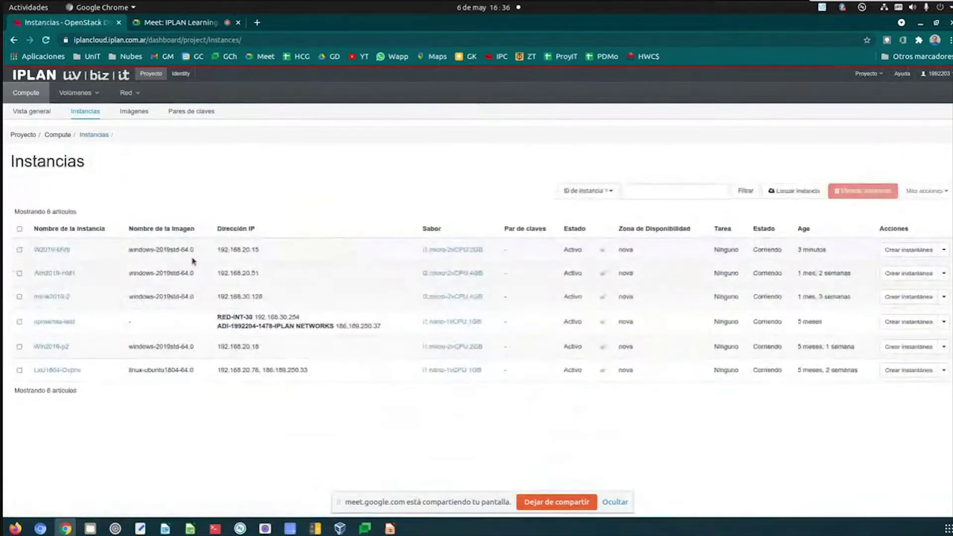
pyautogui.moveTo(262, 250); pyautogui.dragTo(217, 250)
pyautogui.click(275, 218)
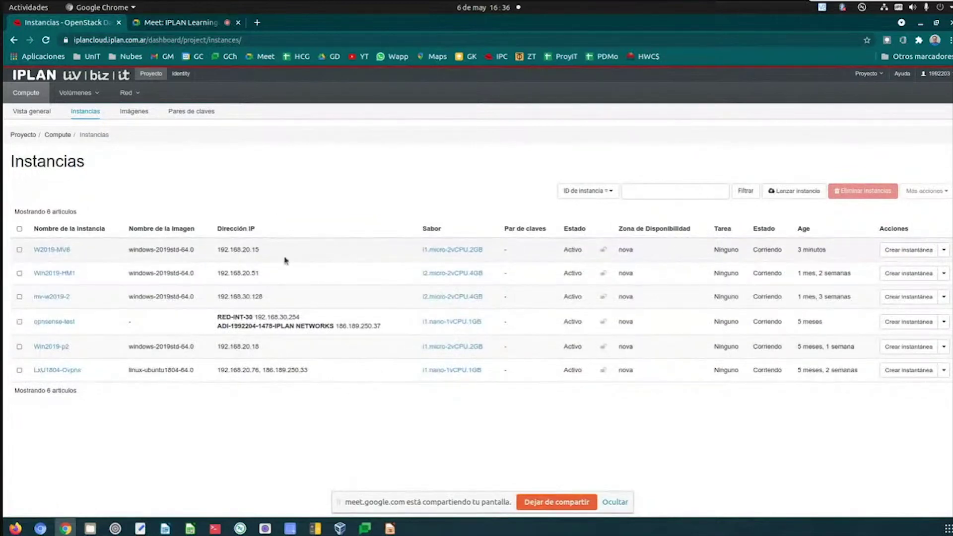
# - Associate floating IP 186.189.250.35 with W2019-MV6's port 192.168.20.15 from its actions menu
pyautogui.click(944, 248)
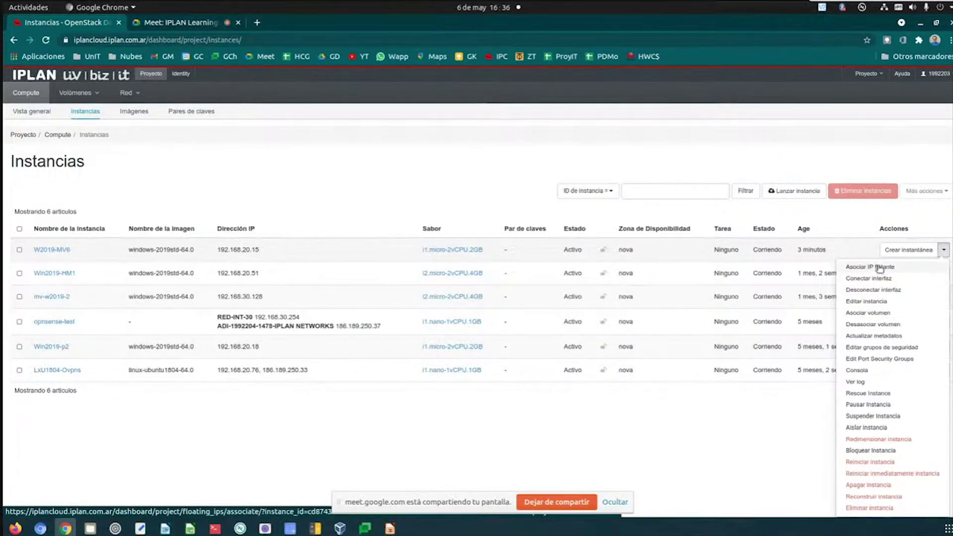
pyautogui.click(879, 268)
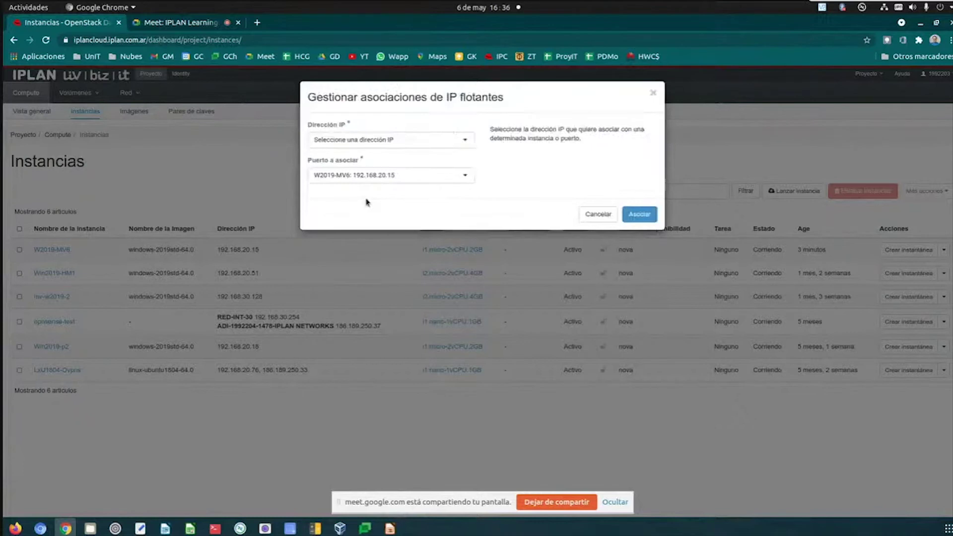
pyautogui.click(397, 141)
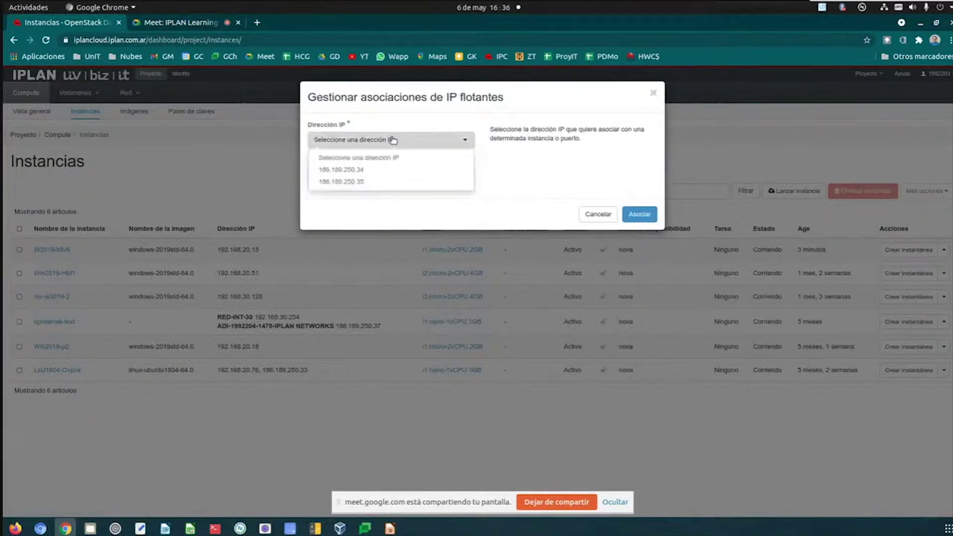
pyautogui.click(349, 182)
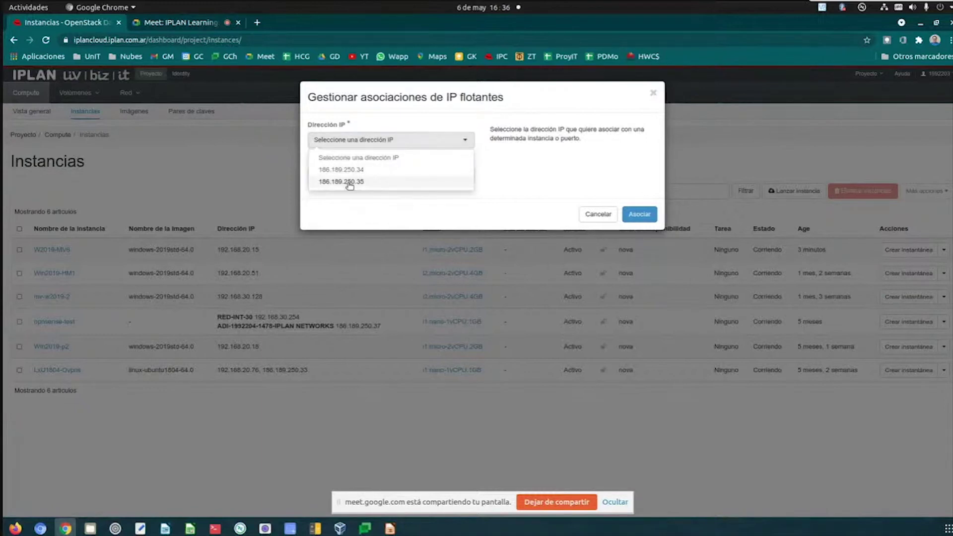
pyautogui.click(634, 217)
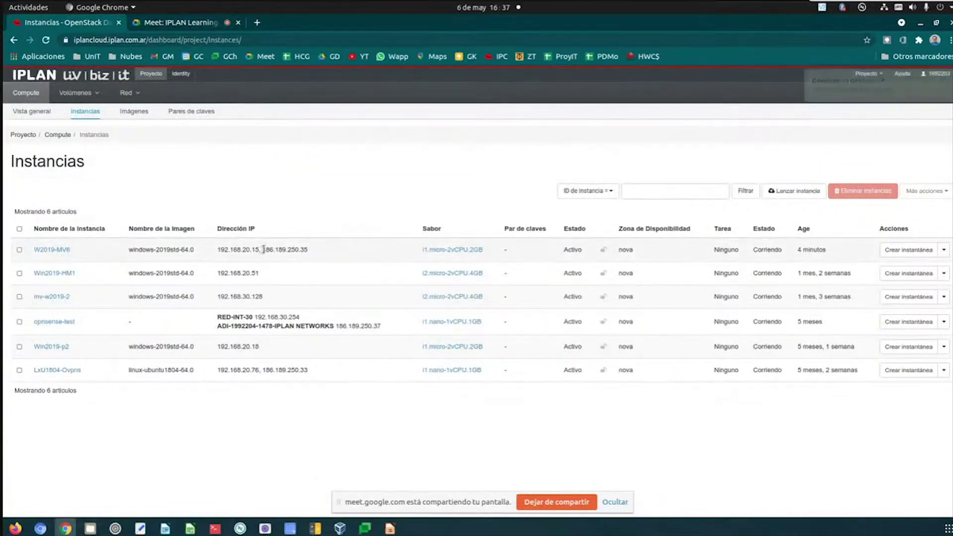
# - Copy the floating IP 186.189.250.35 from the W2019-MV6 row
pyautogui.moveTo(262, 250); pyautogui.dragTo(305, 258)
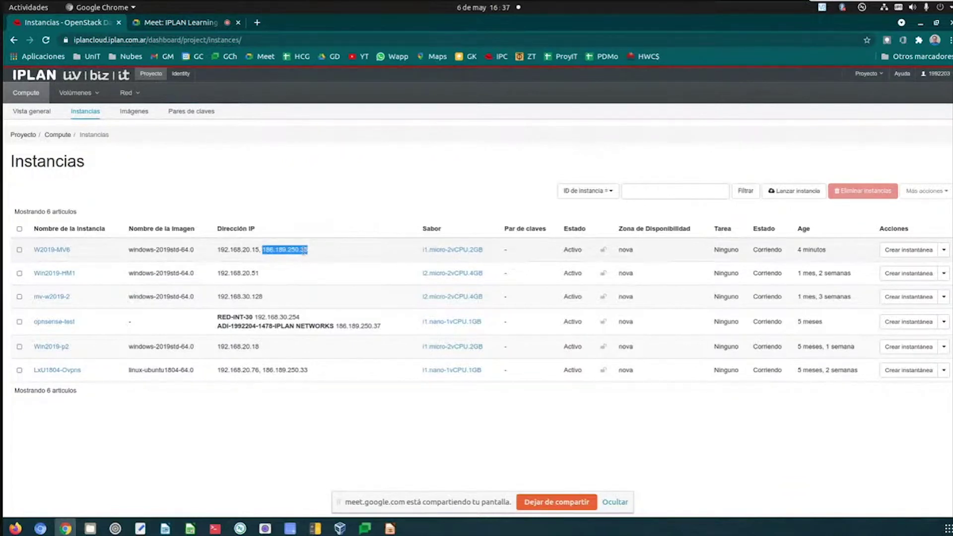
pyautogui.rightClick(315, 256)
pyautogui.click(320, 263)
# - Start a new Remmina connection profile named 'RDP 186.189.250.35'
pyautogui.click(241, 528)
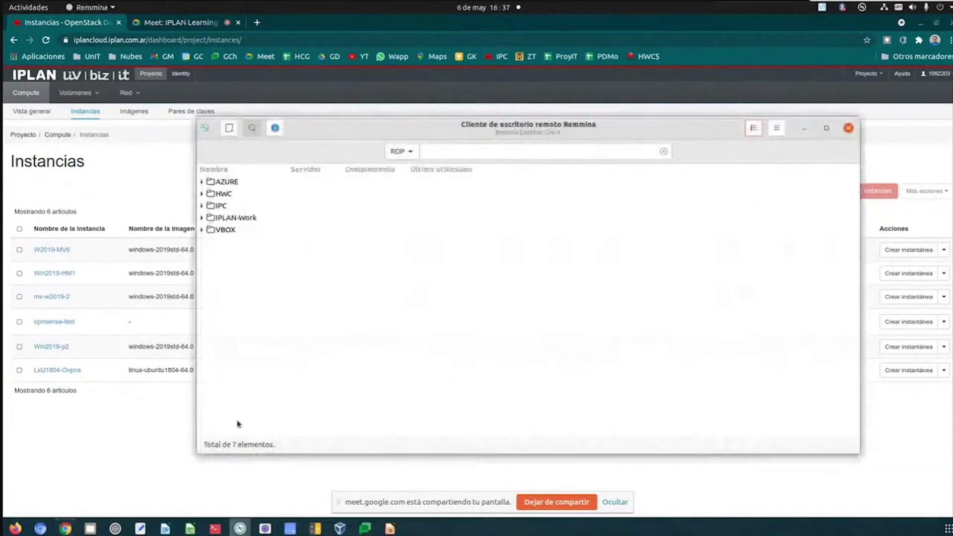
pyautogui.click(228, 127)
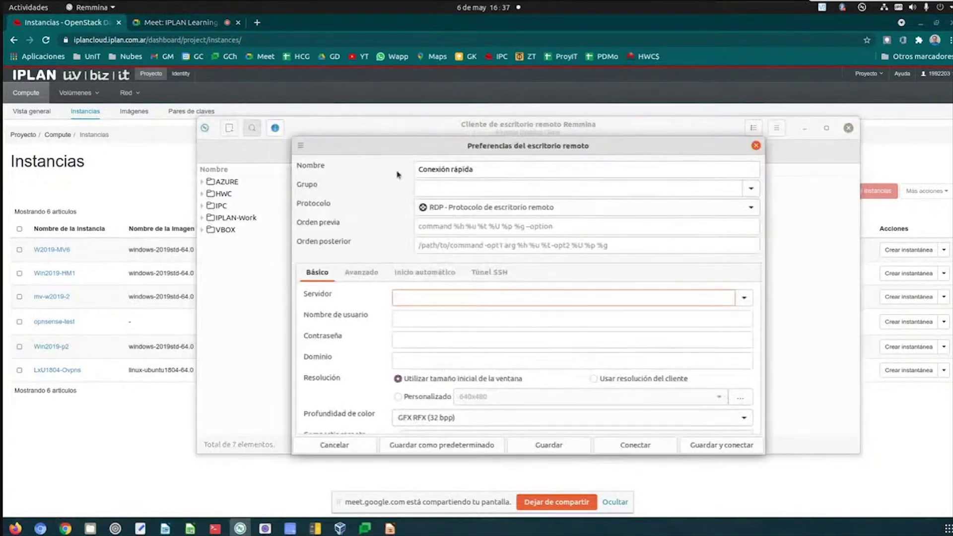
pyautogui.click(501, 165)
pyautogui.moveTo(500, 165); pyautogui.dragTo(407, 169)
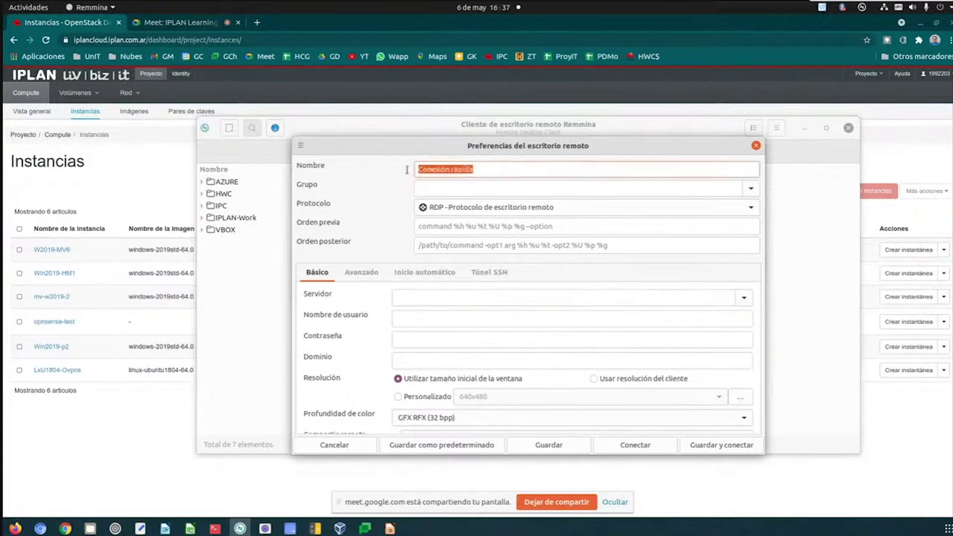
pyautogui.write('RDP')
pyautogui.hotkey('ctrl', 'v')
pyautogui.hotkey('ctrl', 'v')
pyautogui.press('BackSpace')
pyautogui.press('BackSpace')
pyautogui.press('BackSpace')
pyautogui.press('BackSpace')
pyautogui.press('BackSpace')
pyautogui.press('BackSpace')
pyautogui.press('BackSpace')
pyautogui.press('BackSpace')
pyautogui.press('BackSpace')
pyautogui.press('BackSpace')
pyautogui.press('BackSpace')
pyautogui.press('BackSpace')
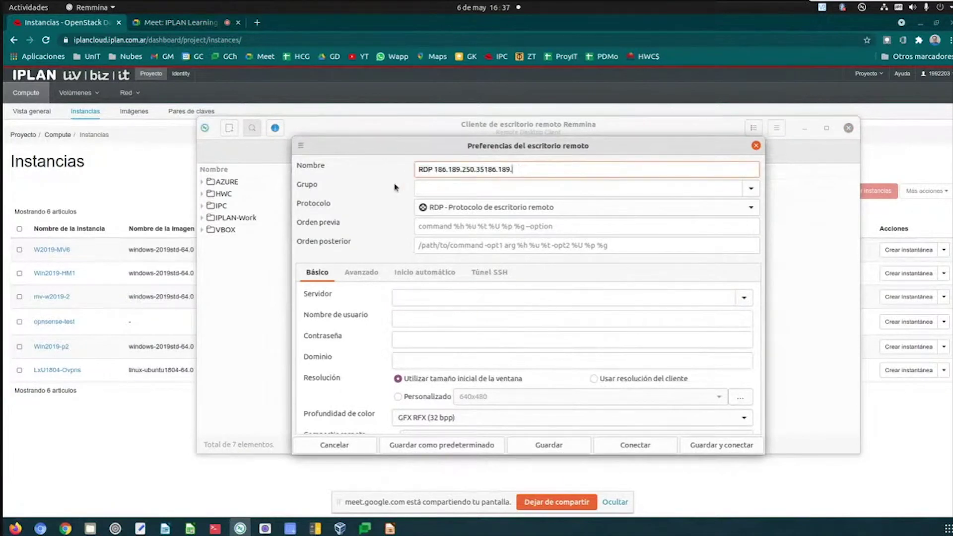
pyautogui.press('BackSpace')
pyautogui.press('BackSpace')
# - Set the server to 186.189.250.35, username 'Adminstrator', and enter the account password
pyautogui.click(436, 295)
pyautogui.hotkey('ctrl', 'v')
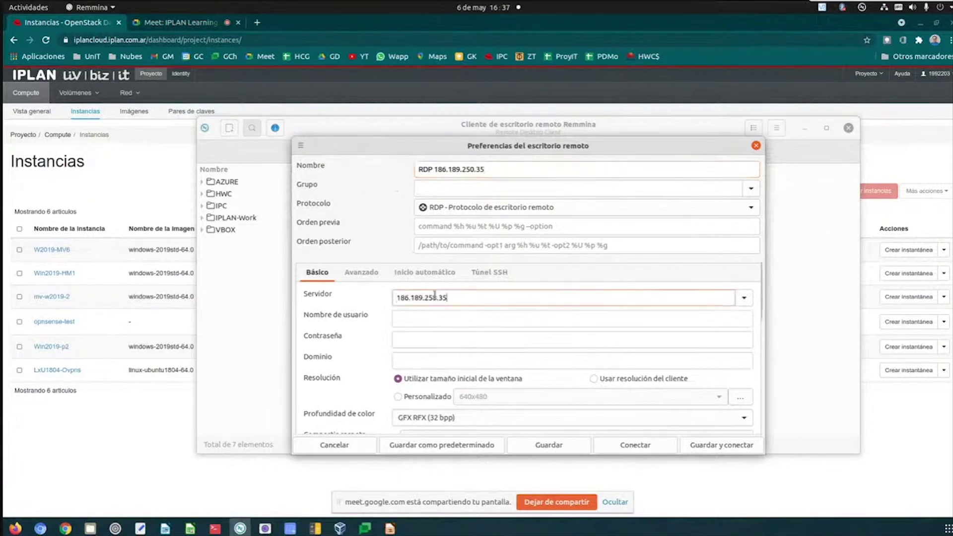
pyautogui.click(427, 314)
pyautogui.write('Admin')
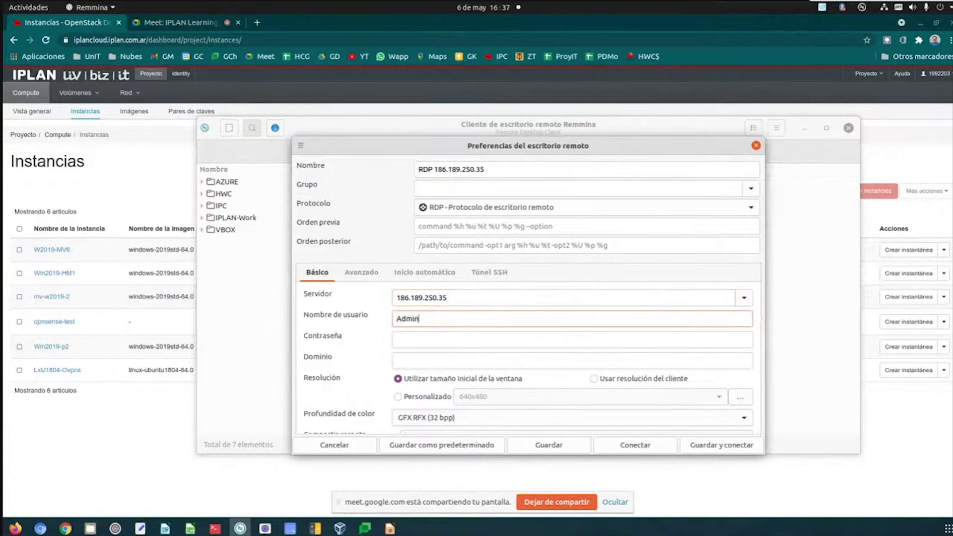
pyautogui.write('strator')
pyautogui.press('Tab')
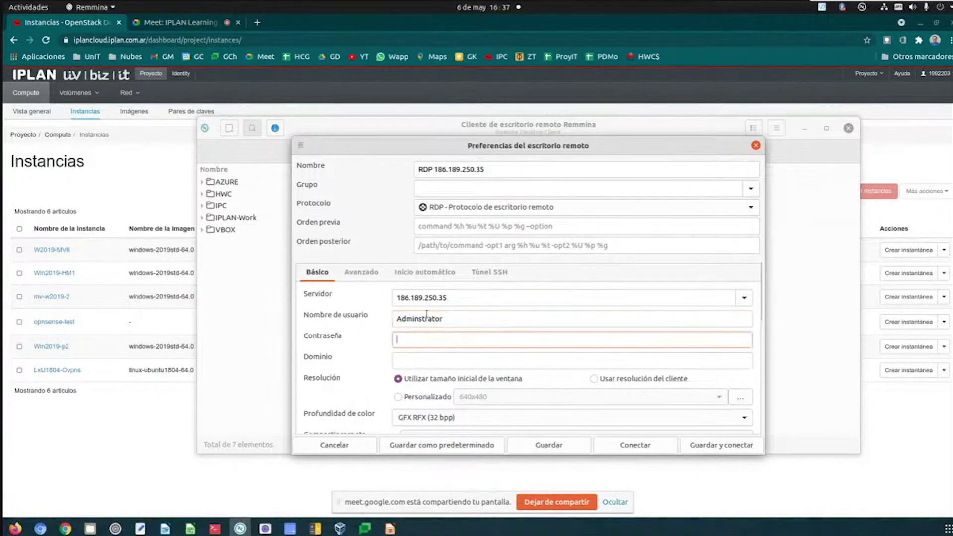
pyautogui.write('**********')
# - Save and connect the RDP 186.189.250.35 profile, enlarge its window, and close it after the connection drops
pyautogui.click(711, 445)
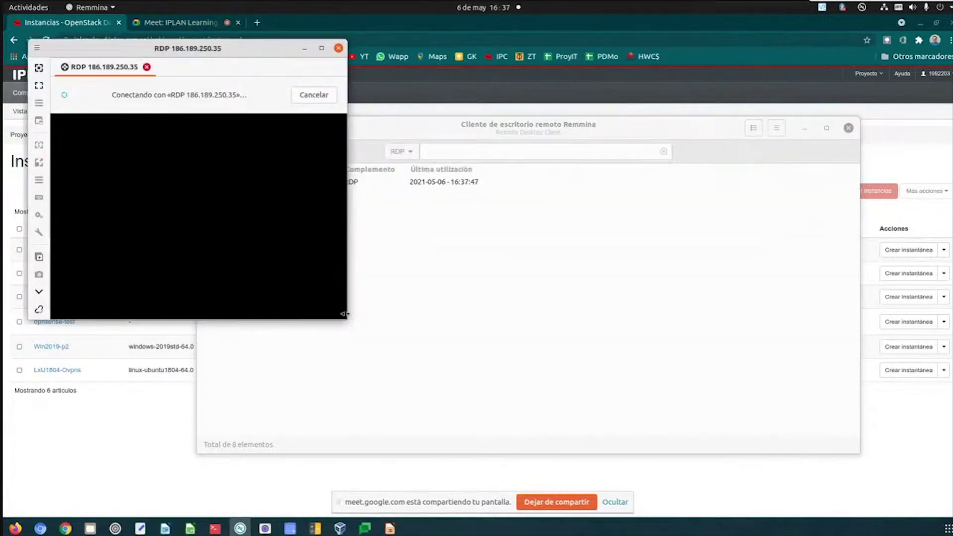
pyautogui.moveTo(344, 314); pyautogui.dragTo(549, 455)
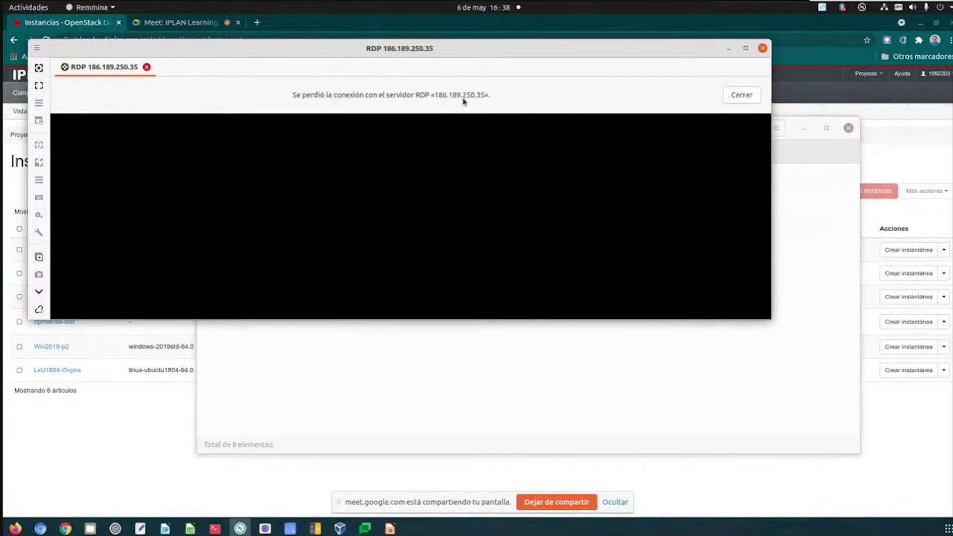
pyautogui.click(741, 94)
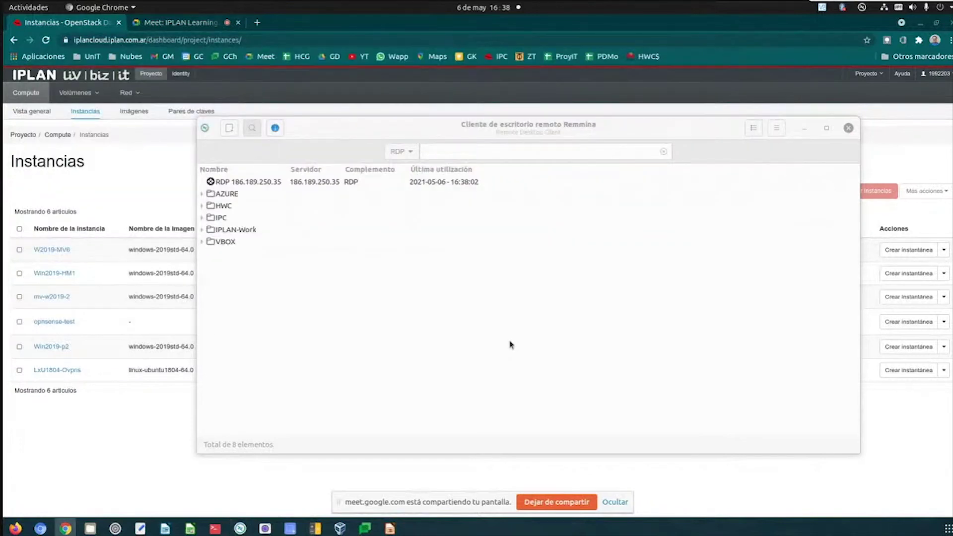
# - Add security group GS-RDP to W2019-MV6 via Editar grupos de seguridad and save
pyautogui.click(163, 445)
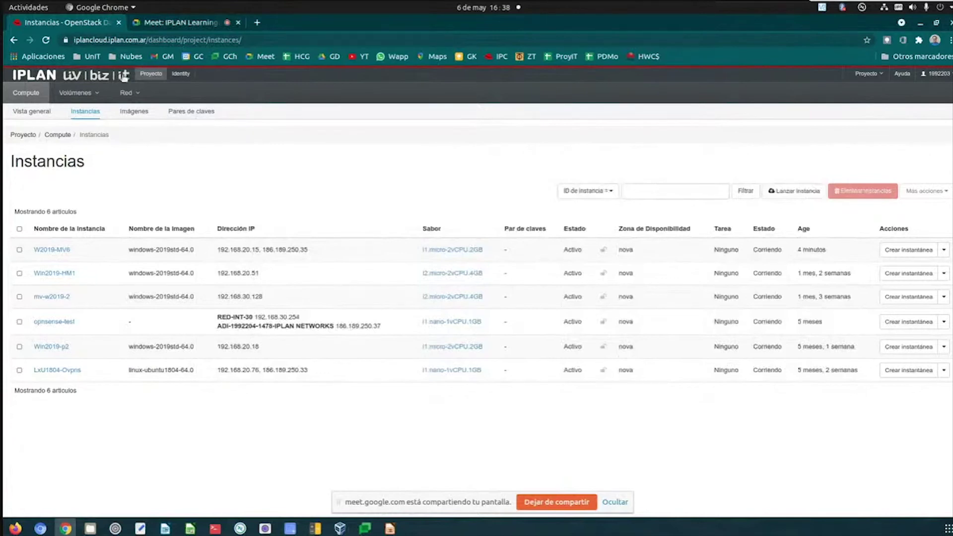
pyautogui.click(942, 250)
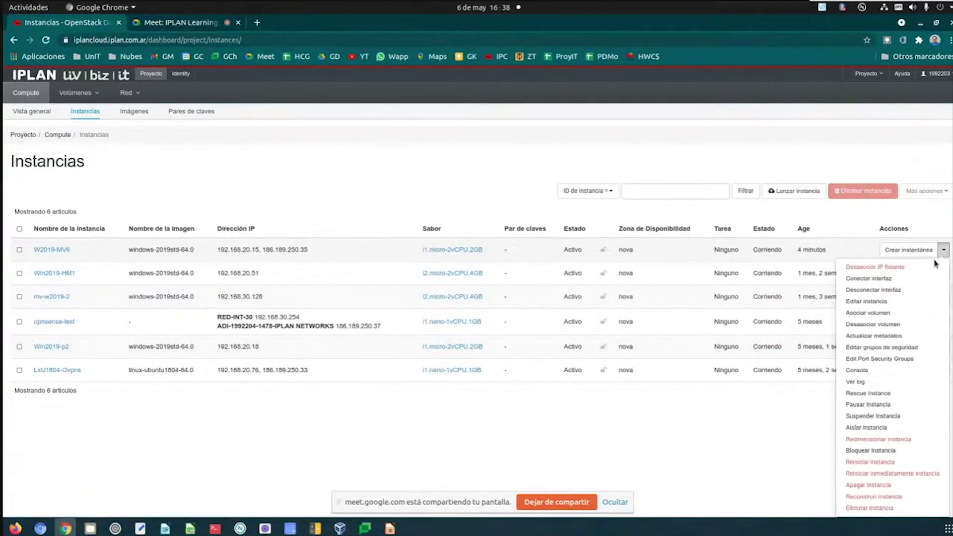
pyautogui.click(908, 348)
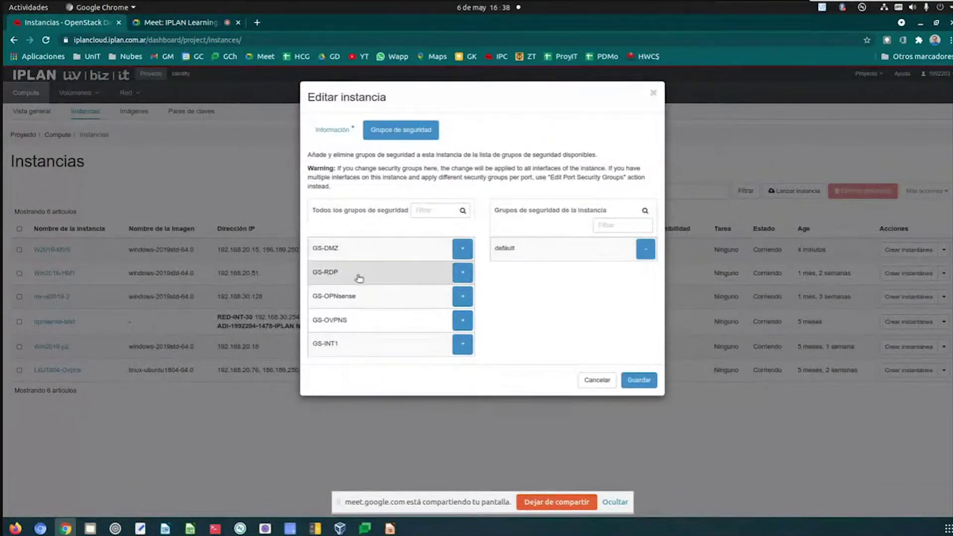
pyautogui.click(463, 279)
pyautogui.click(628, 357)
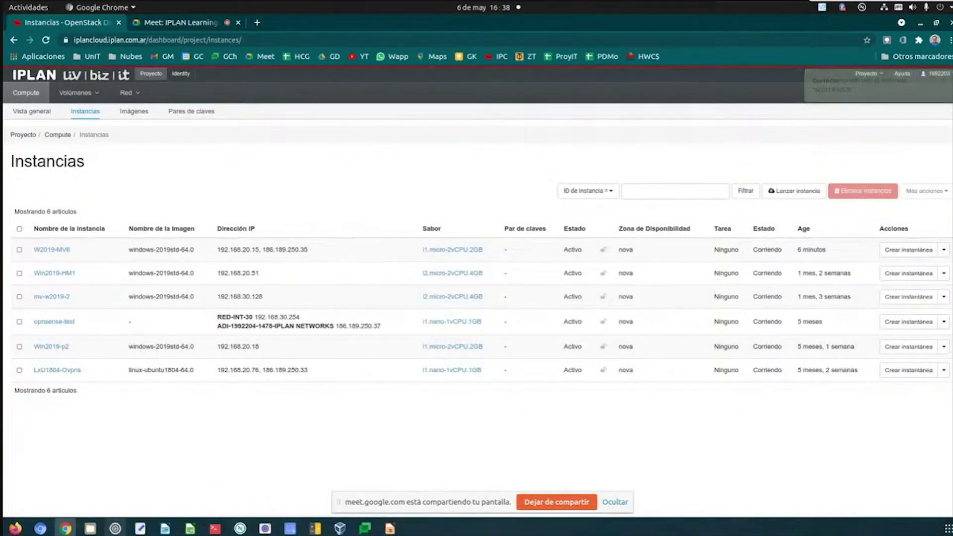
pyautogui.click(240, 528)
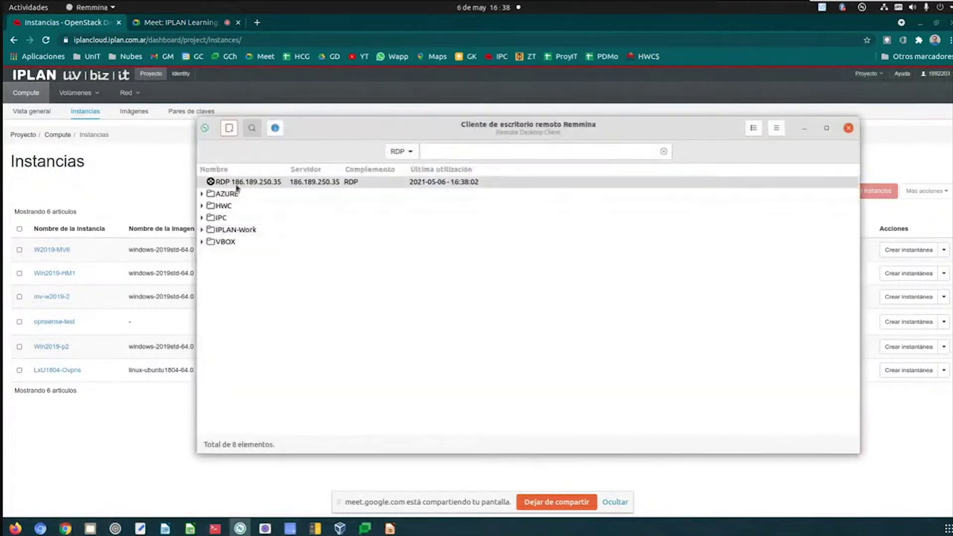
# - Launch the saved RDP 186.189.250.35 connection, accept the changed certificate, and submit credentials
pyautogui.doubleClick(236, 183)
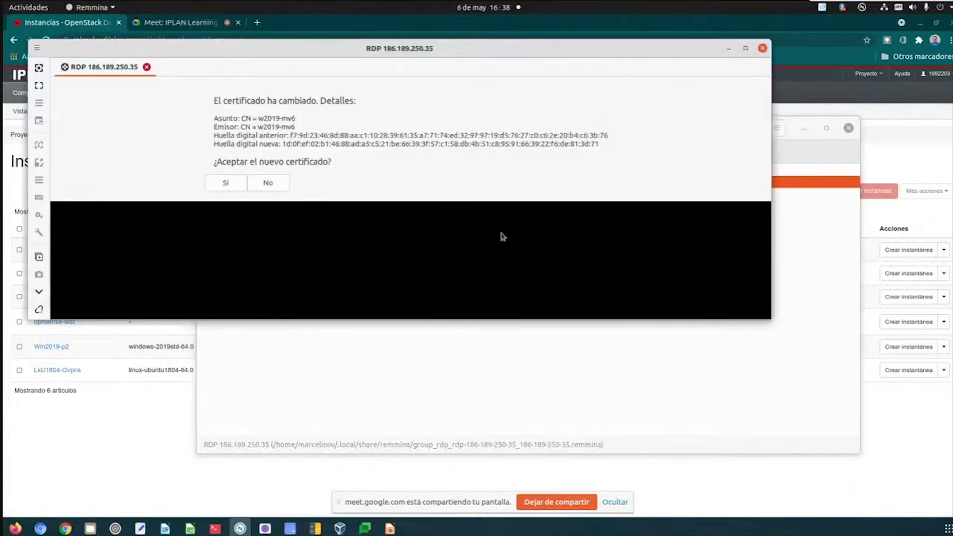
pyautogui.moveTo(772, 320); pyautogui.dragTo(821, 483)
pyautogui.click(251, 183)
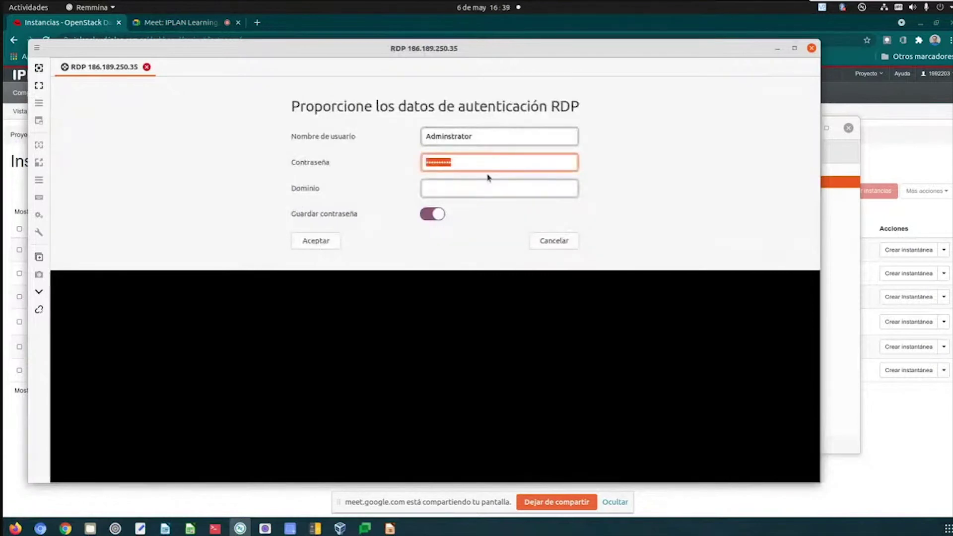
pyautogui.write('•••••••••')
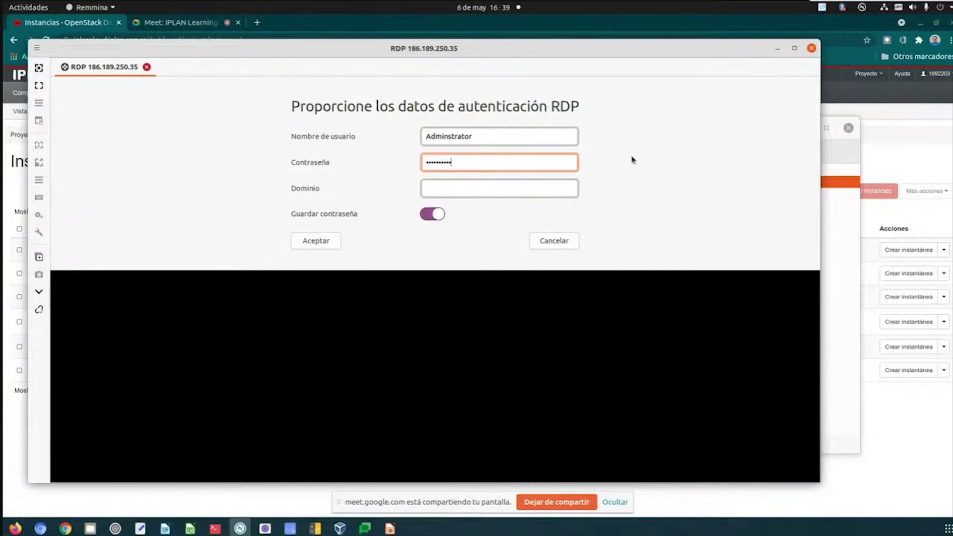
pyautogui.click(309, 243)
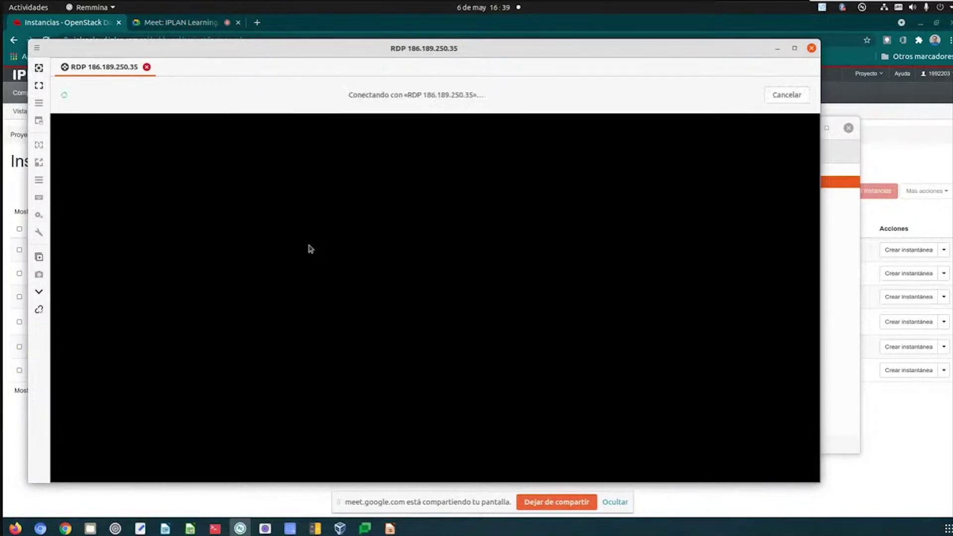
# - Re-enter the password and correct the misspelled username to complete the RDP login
pyautogui.hotkey('ctrl', 'v')
pyautogui.press('BackSpace')
pyautogui.press('BackSpace')
pyautogui.press('BackSpace')
pyautogui.press('BackSpace')
pyautogui.press('BackSpace')
pyautogui.press('BackSpace')
pyautogui.press('BackSpace')
pyautogui.press('BackSpace')
pyautogui.write('****')
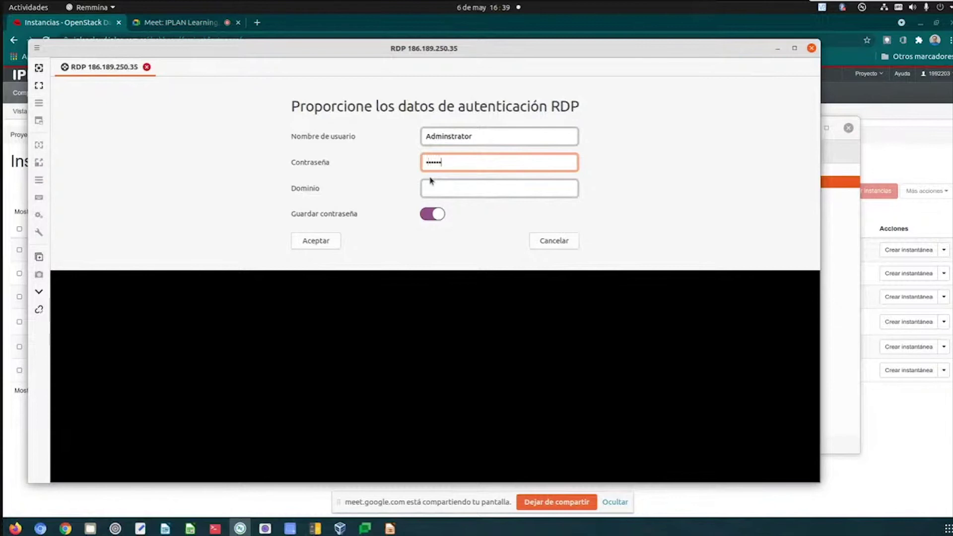
pyautogui.write('*')
pyautogui.click(335, 240)
pyautogui.click(448, 137)
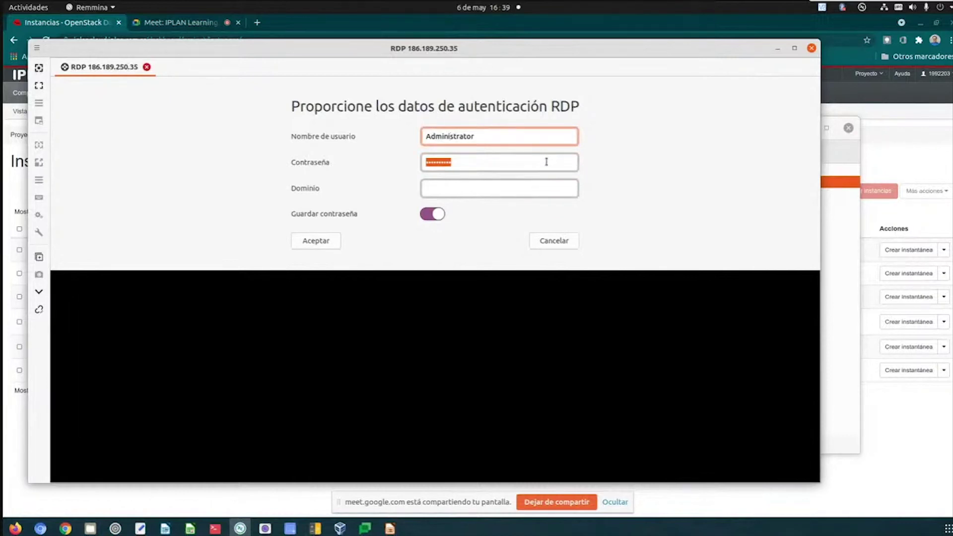
pyautogui.click(314, 247)
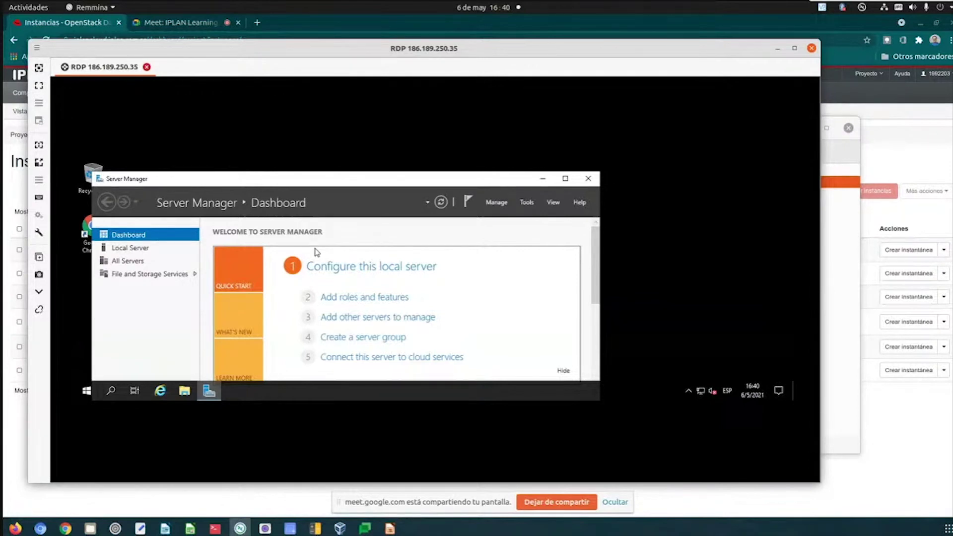
# - Close Server Manager, browse This PC to Downloads, and select the ZeroTier One installer
pyautogui.click(87, 393)
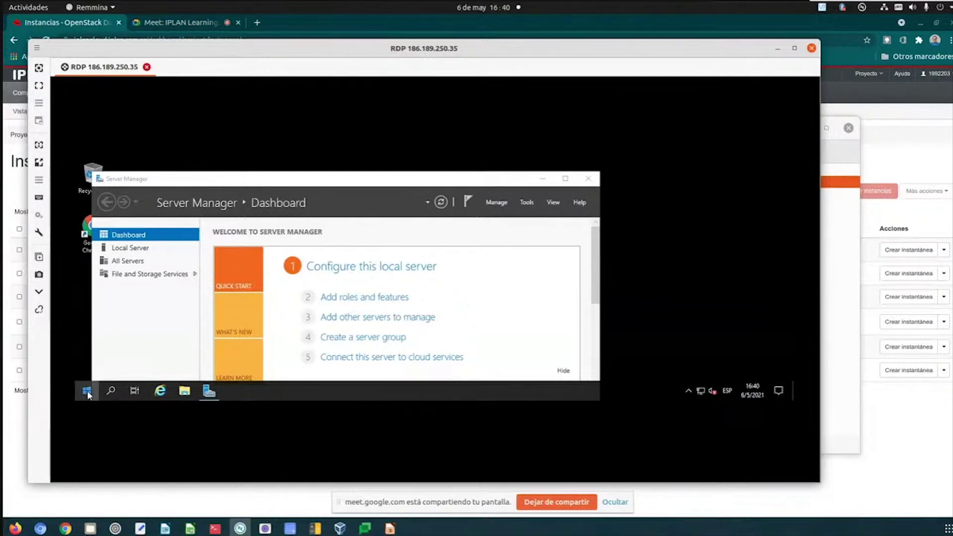
pyautogui.click(588, 179)
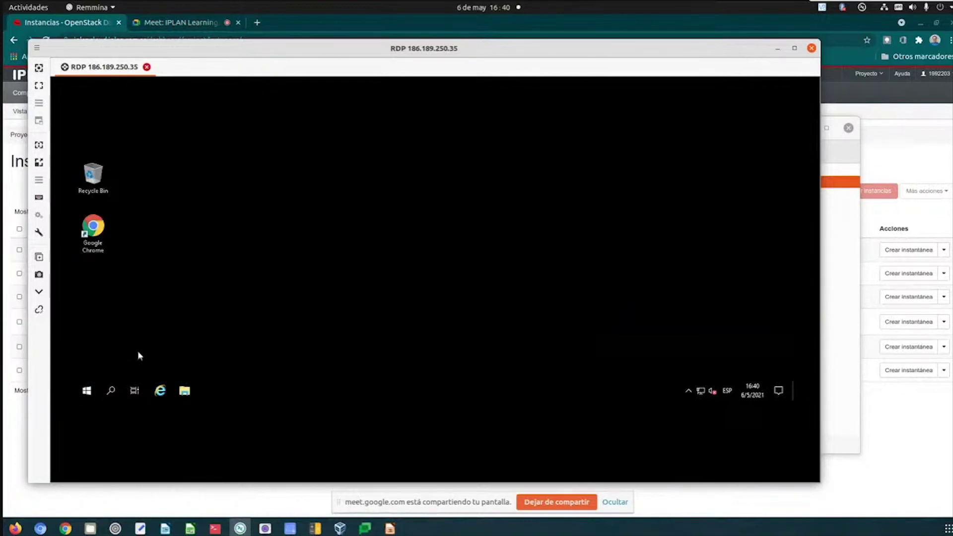
pyautogui.click(184, 393)
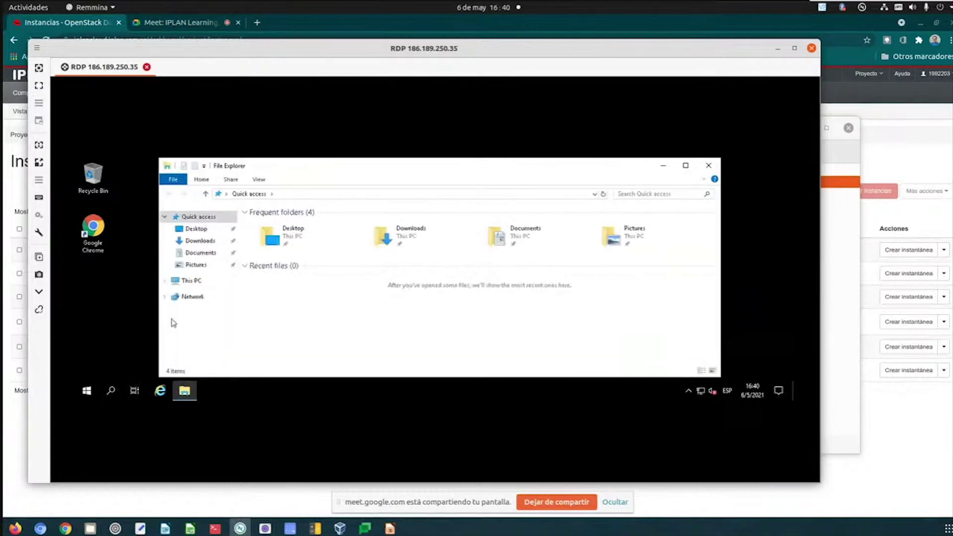
pyautogui.click(201, 282)
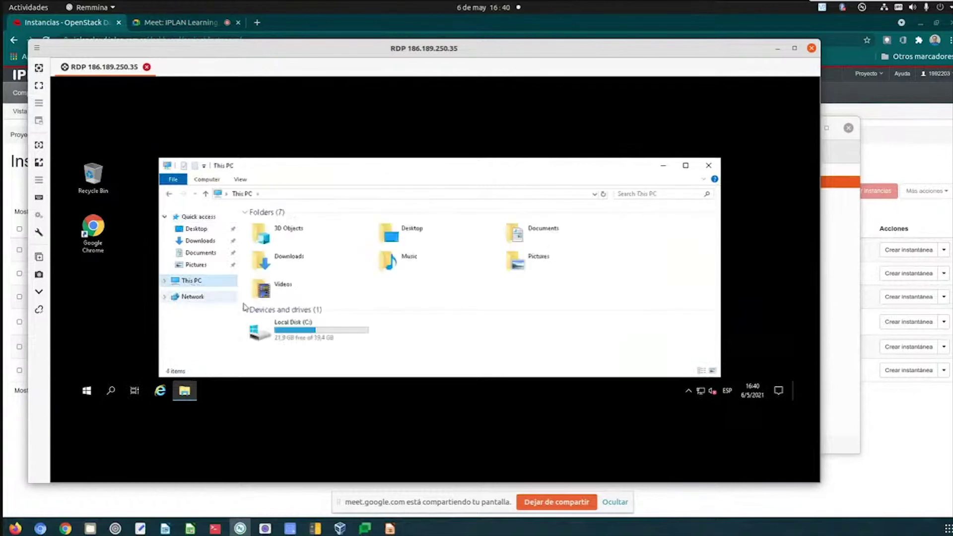
pyautogui.click(192, 244)
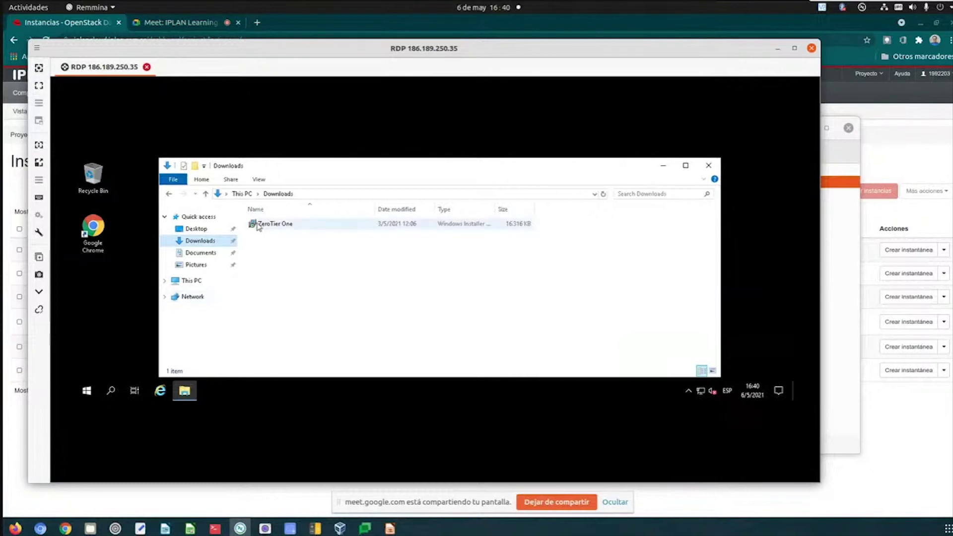
pyautogui.moveTo(259, 227)
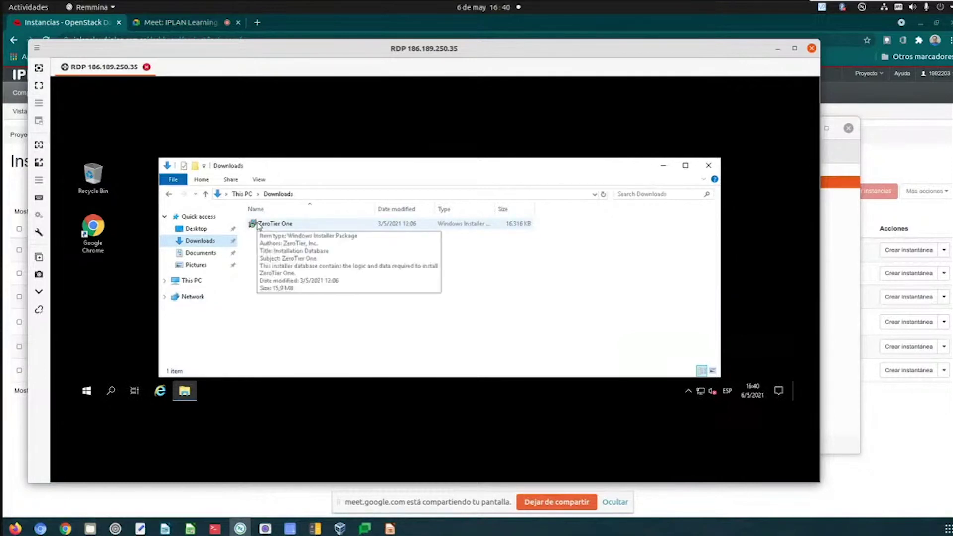
pyautogui.click(257, 226)
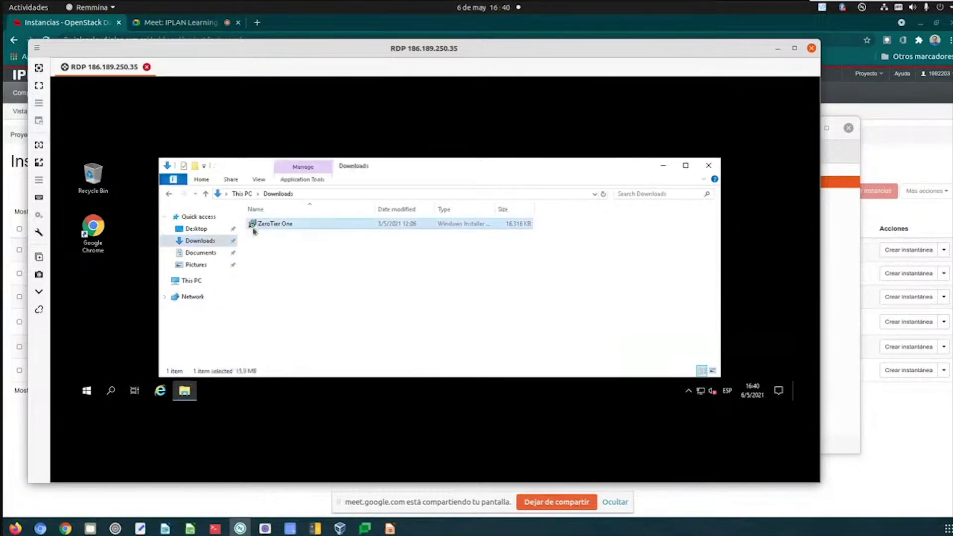
# - Switch from the RDP session to Firefox and then to the text editor
pyautogui.hotkey('alt', 'Tab')
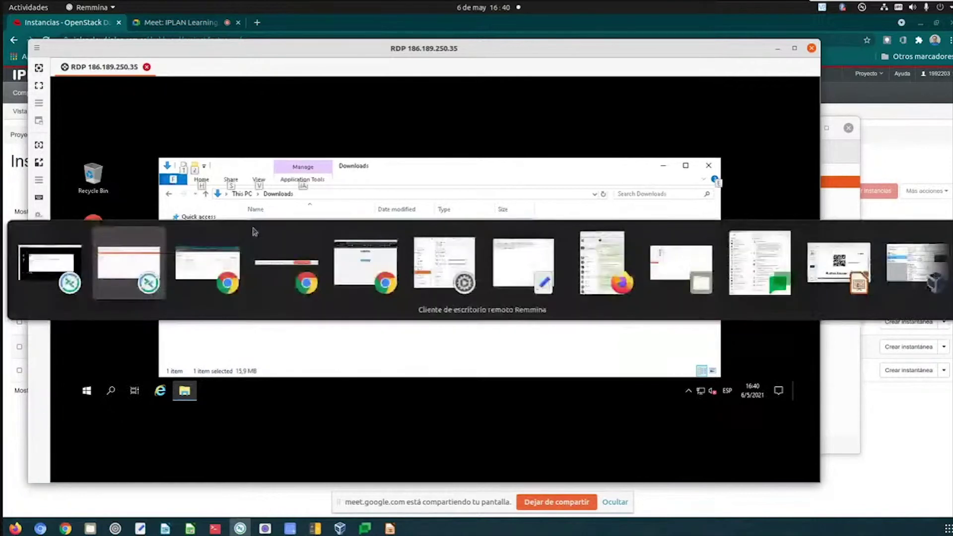
pyautogui.hotkey('alt', 'Tab')
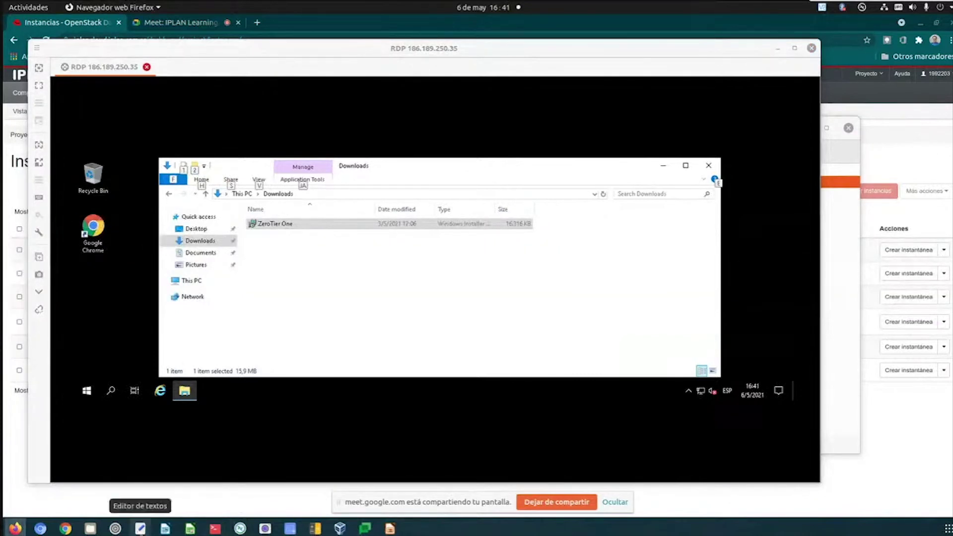
pyautogui.click(134, 530)
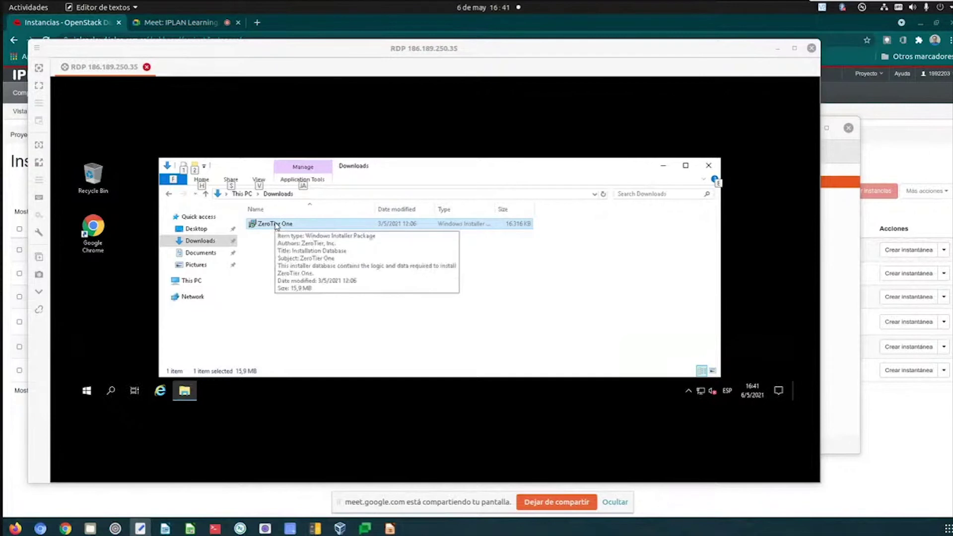
# - Run the ZeroTier One installer on the remote server and let it finish
pyautogui.doubleClick(275, 224)
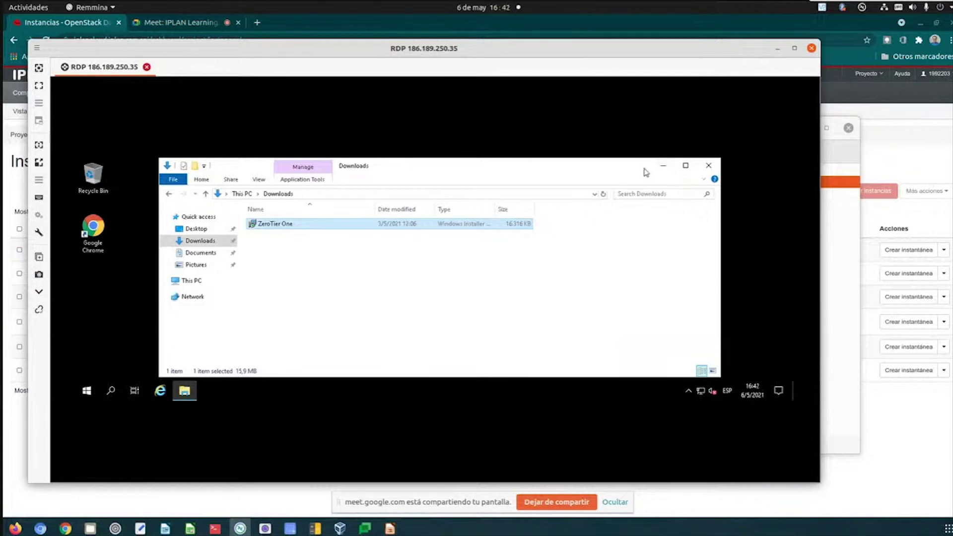
pyautogui.click(662, 165)
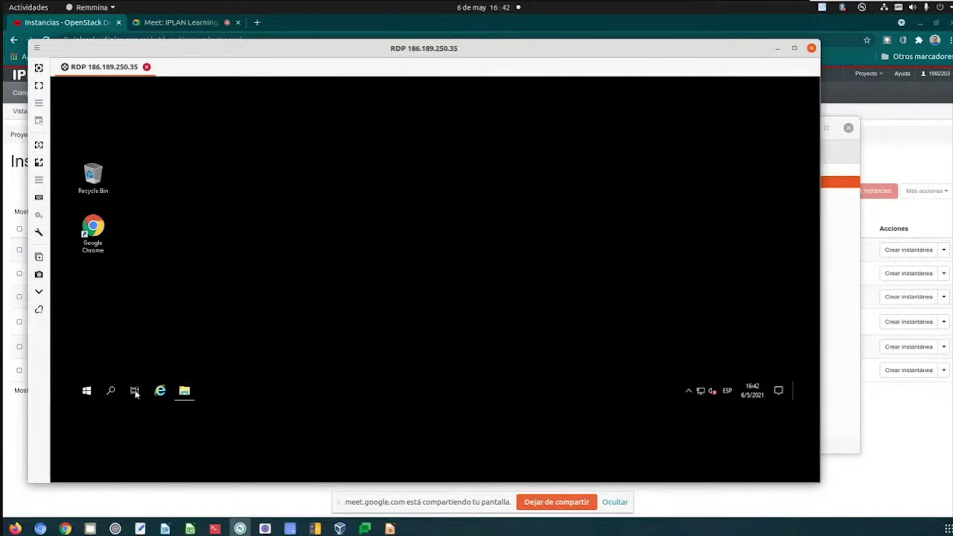
pyautogui.moveTo(185, 390)
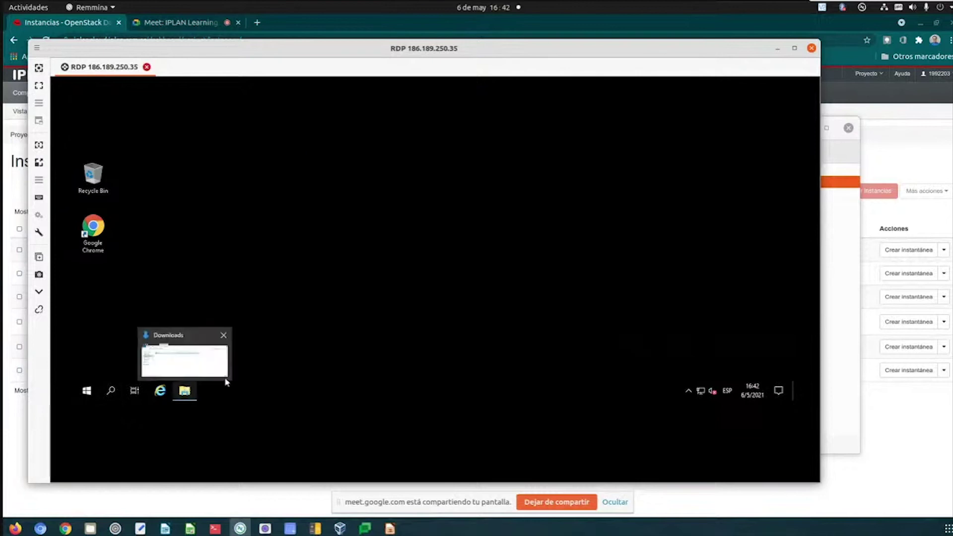
pyautogui.click(688, 392)
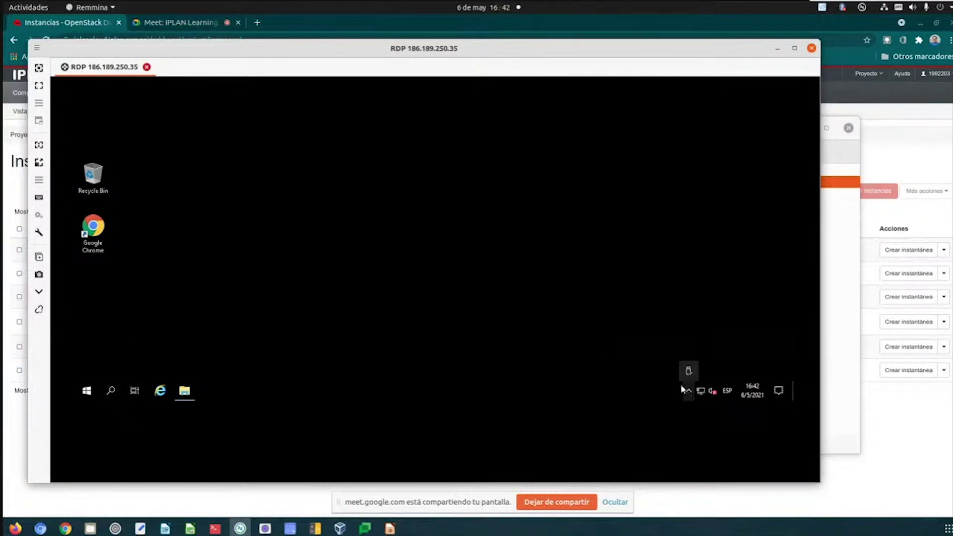
pyautogui.click(640, 364)
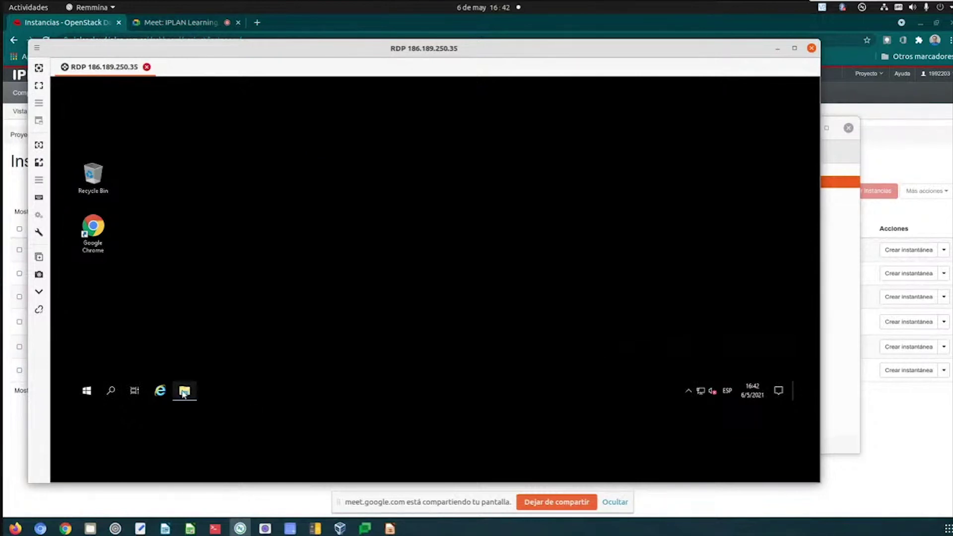
pyautogui.click(184, 392)
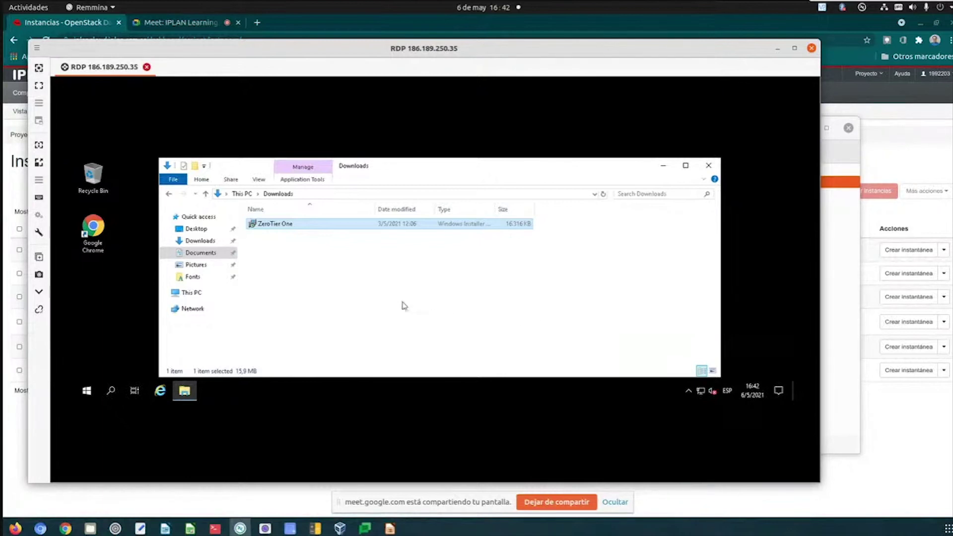
pyautogui.click(660, 167)
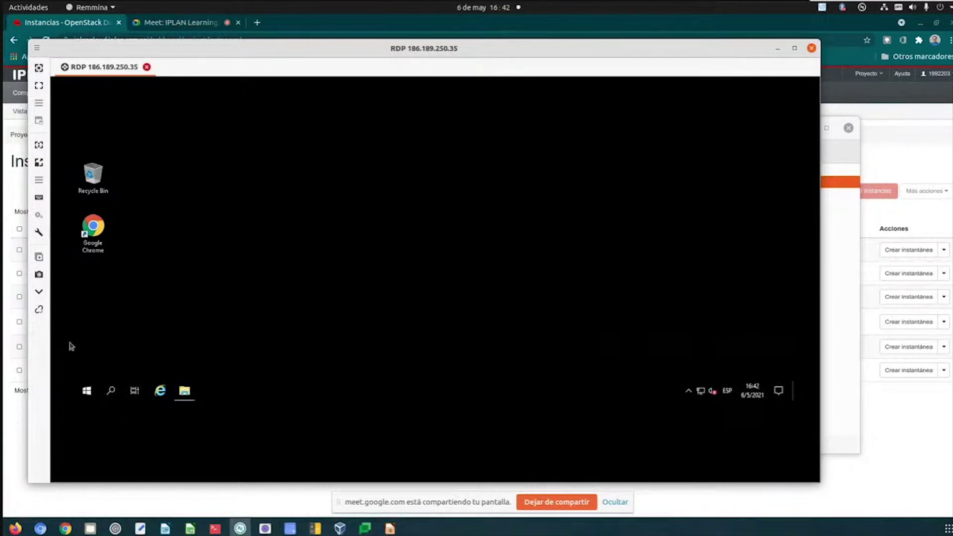
# - Launch ZeroTier One from Start, check its tray menu for the network, then return to OpenStack
pyautogui.click(86, 390)
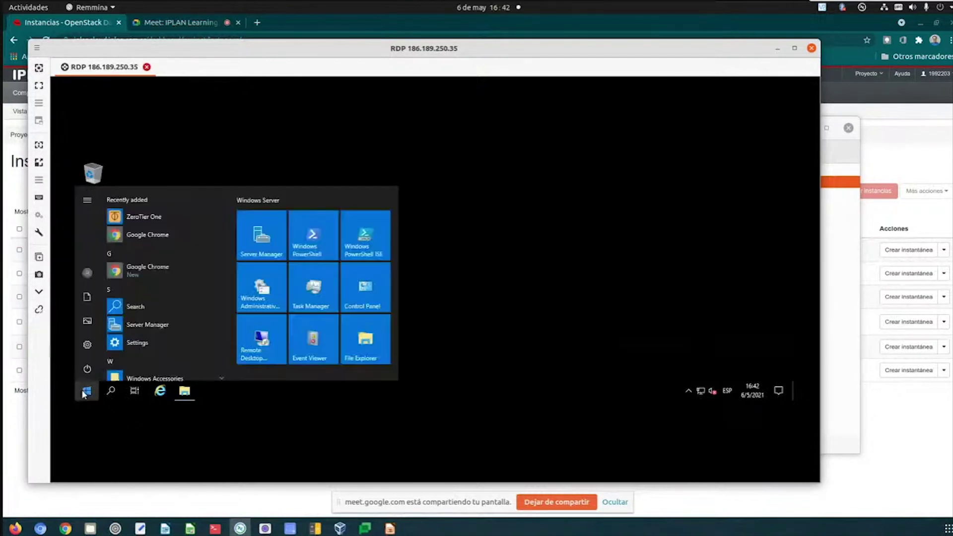
pyautogui.click(144, 217)
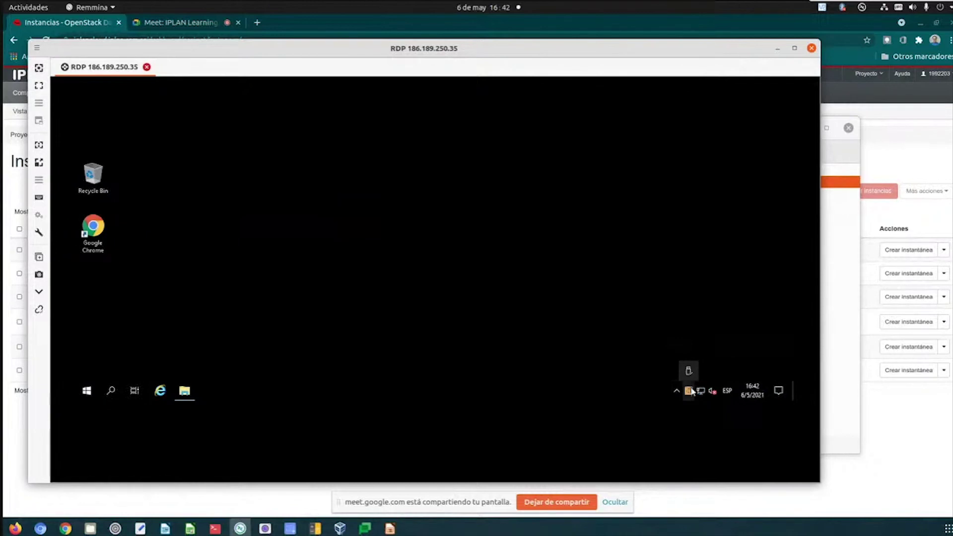
pyautogui.rightClick(689, 392)
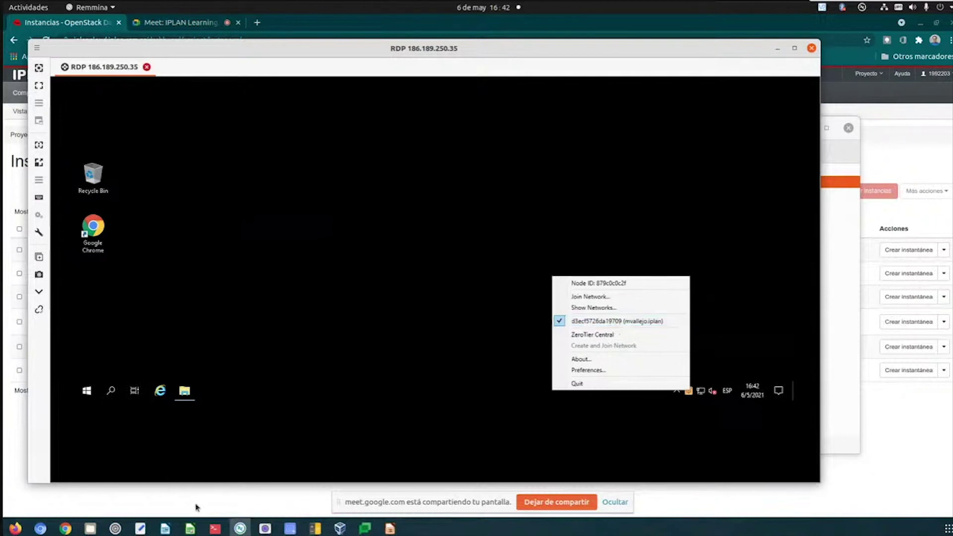
pyautogui.click(66, 528)
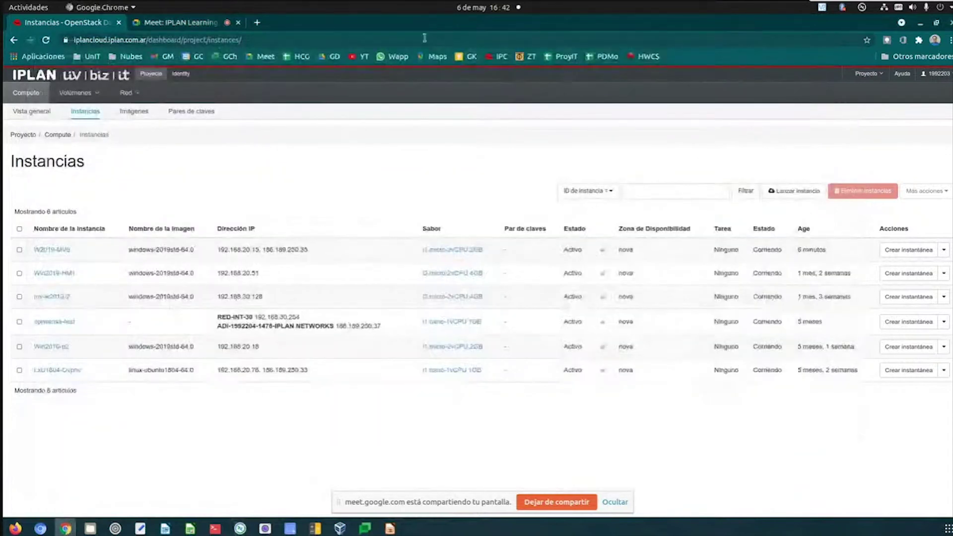
# - Open my.zerotier.com in a new Chrome tab and log in to ZeroTier Central
pyautogui.click(257, 22)
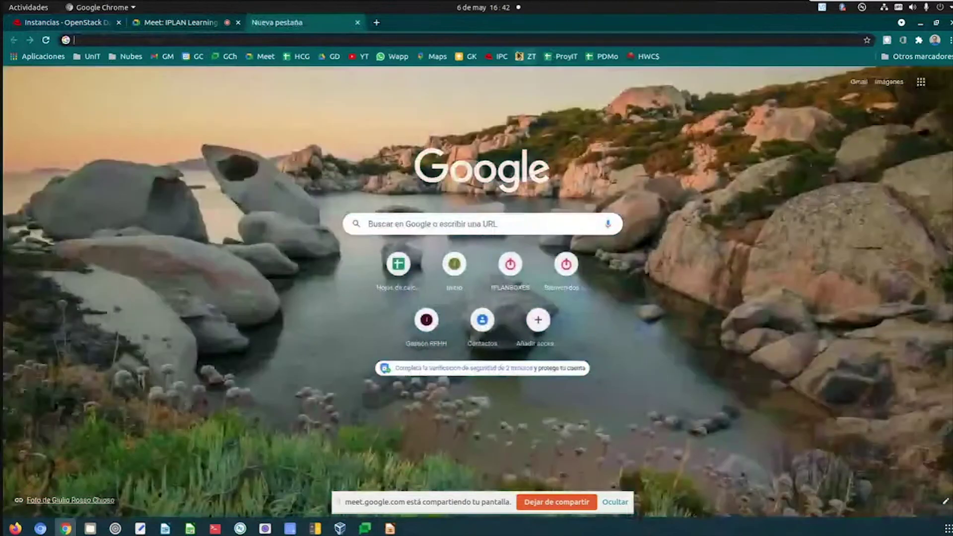
pyautogui.click(526, 57)
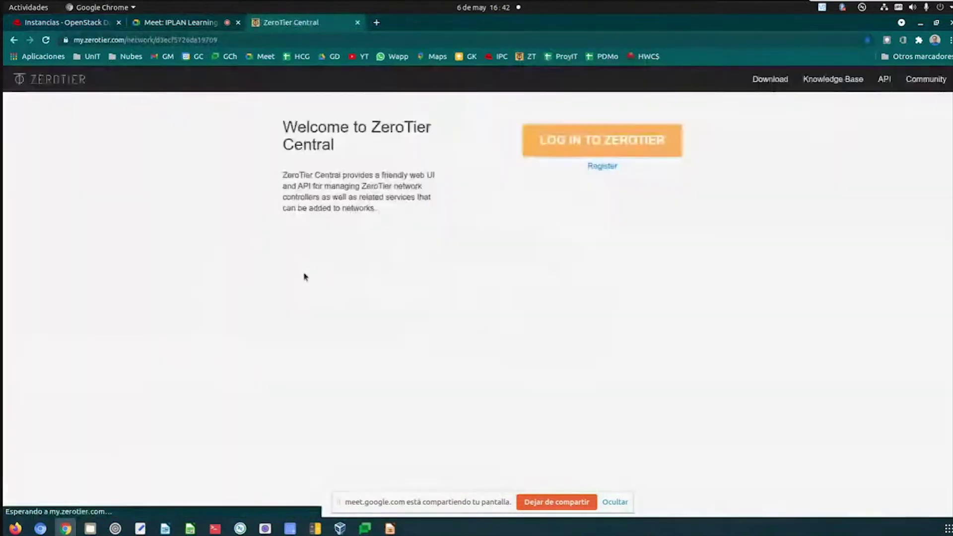
pyautogui.click(580, 148)
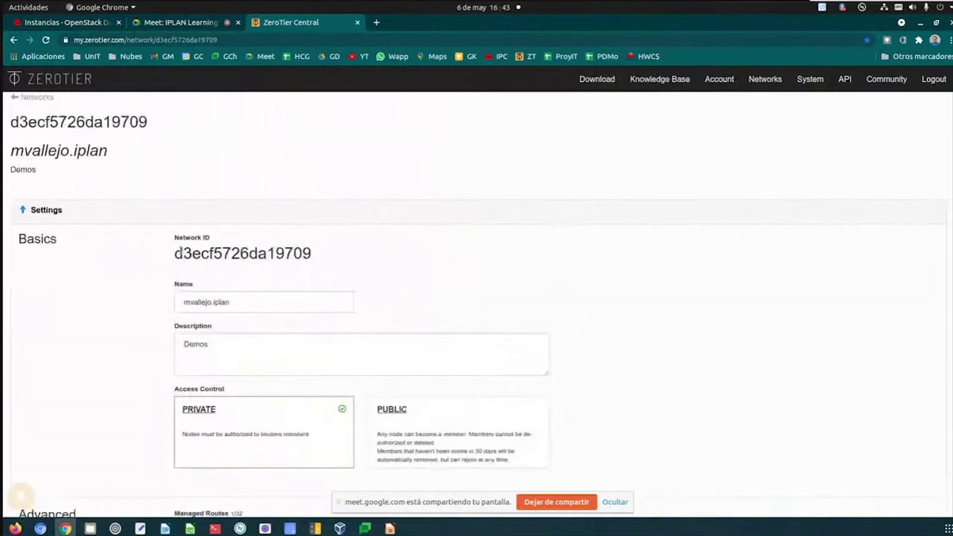
# - Select the network ID d3ecf5726da19709 and scroll down to review the Members list
pyautogui.moveTo(175, 254); pyautogui.dragTo(328, 267)
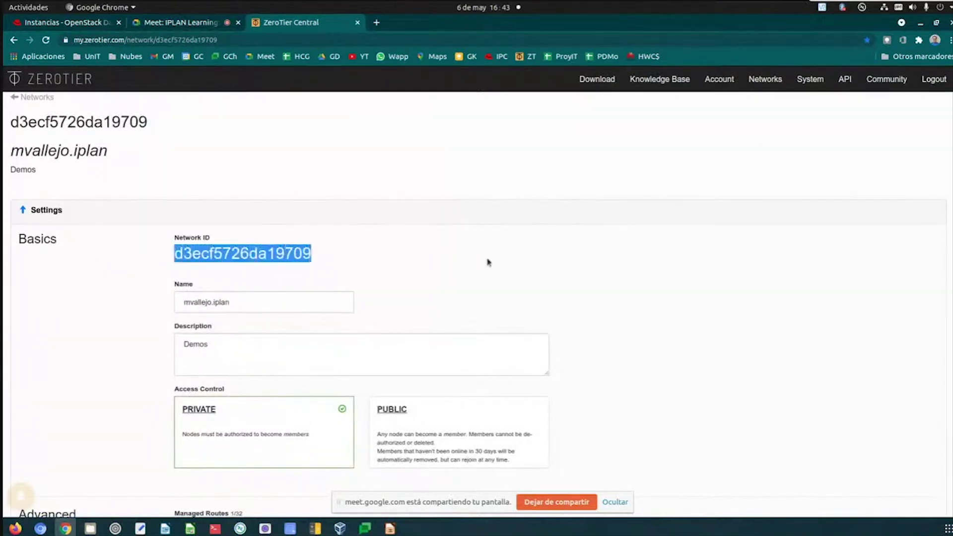
pyautogui.scroll(-9, 491, 266)
pyautogui.scroll(-10, 503, 294)
pyautogui.scroll(-7, 521, 312)
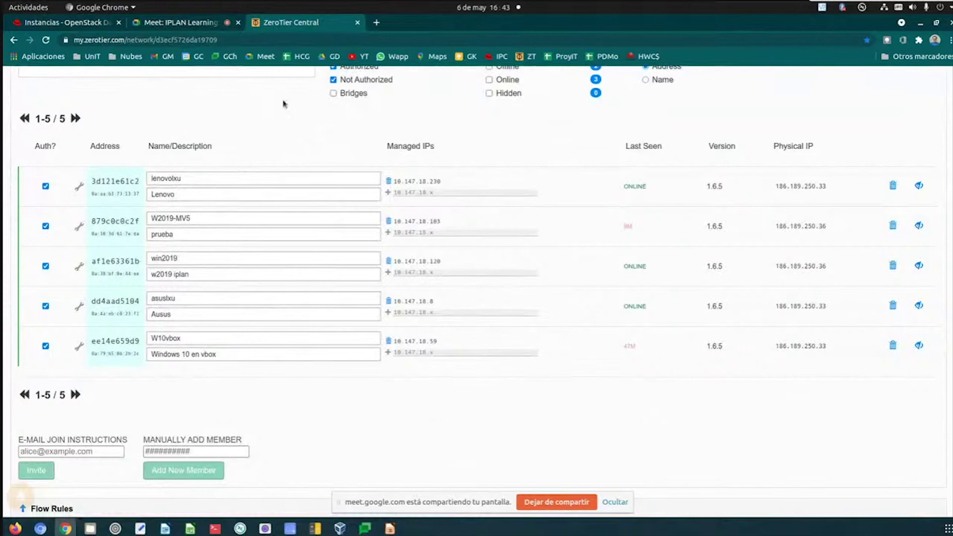
pyautogui.hotkey('alt', 'Tab')
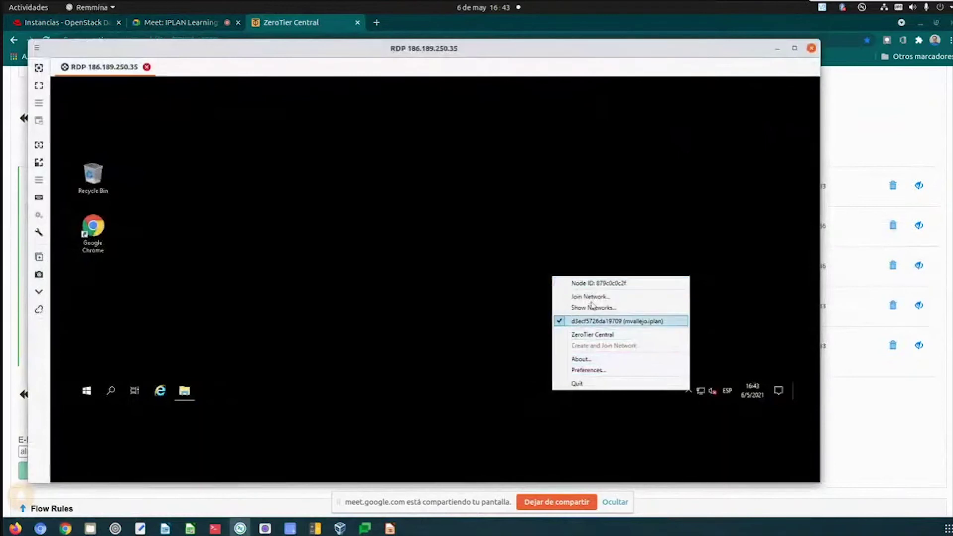
# - Show the ZeroTier network details on the remote server, confirming managed IP 10.147.18.103/24
pyautogui.click(594, 309)
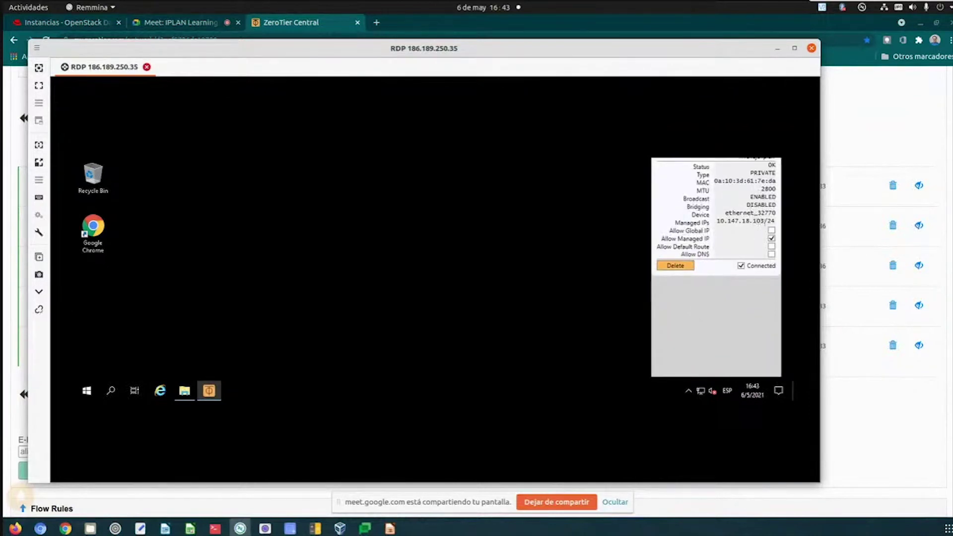
pyautogui.click(235, 499)
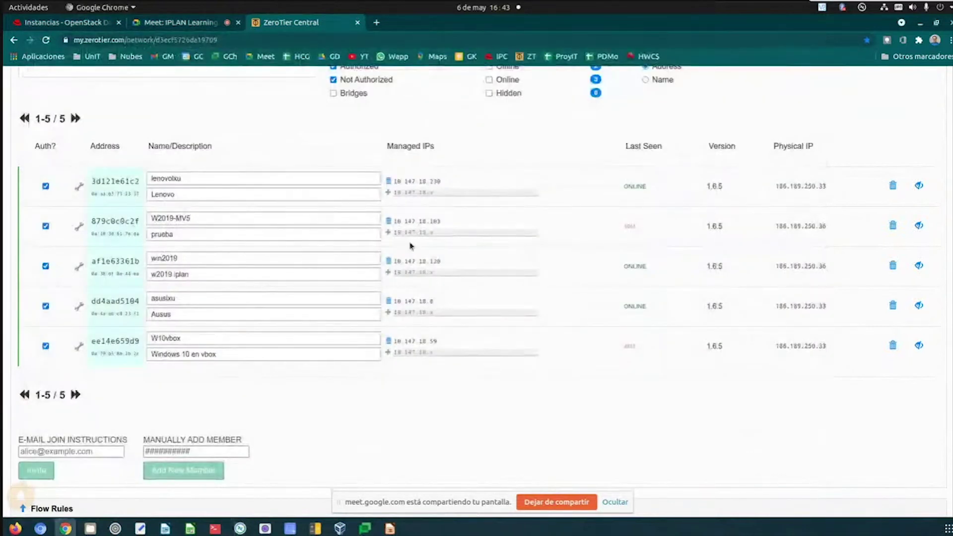
# - Copy managed IP 10.147.18.103 from the ZeroTier Central member list
pyautogui.moveTo(440, 222); pyautogui.dragTo(393, 221)
pyautogui.hotkey('ctrl', 'c')
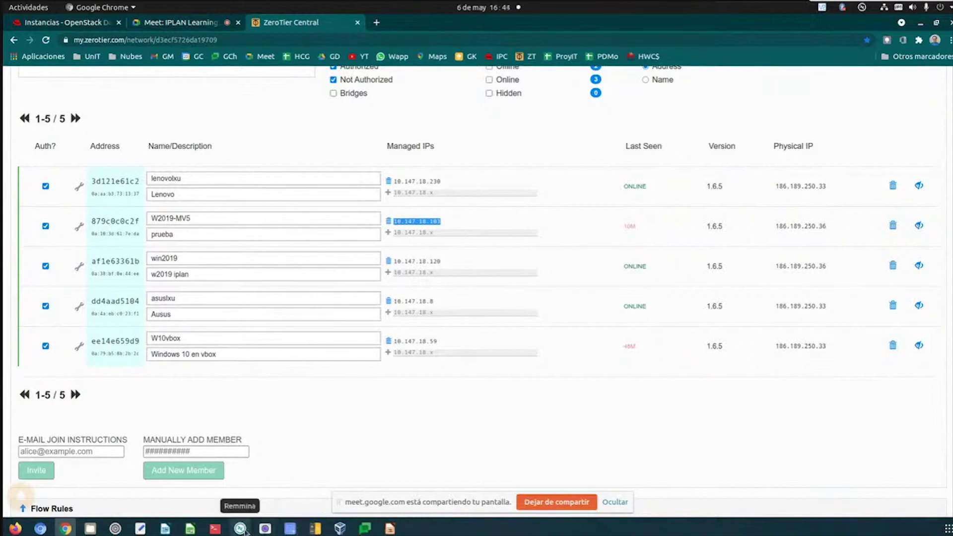
pyautogui.click(98, 23)
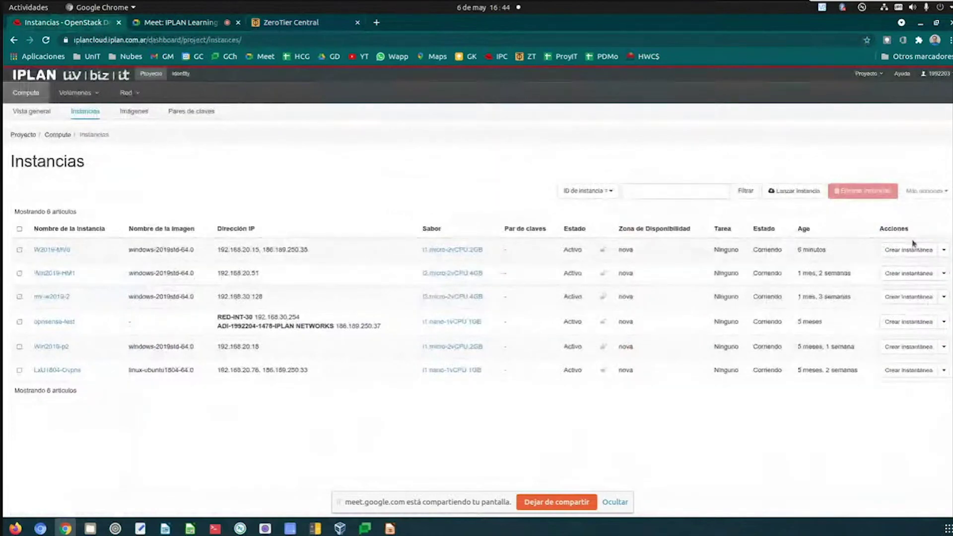
# - Disassociate floating IP 186.189.250.35 from W2019-MV6 using Desasociar IP flotante
pyautogui.click(943, 249)
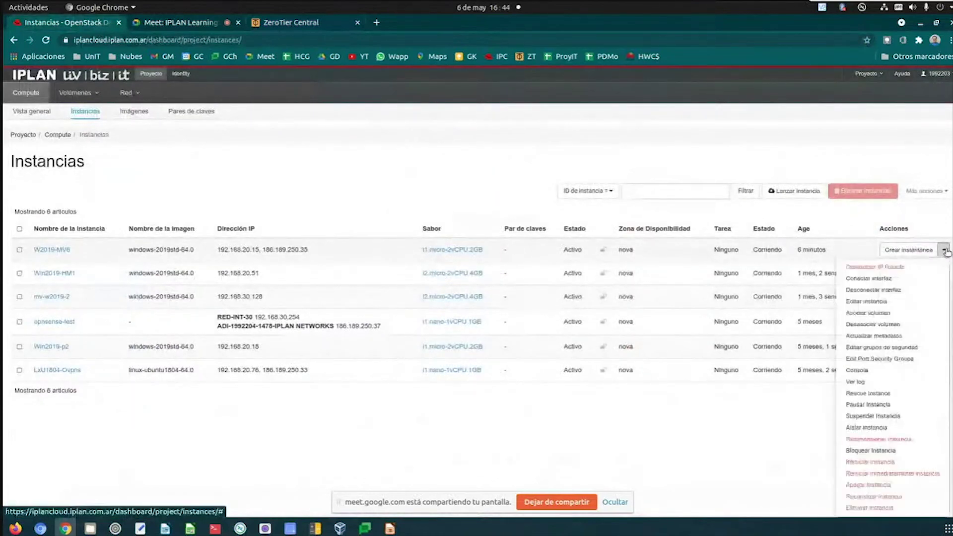
pyautogui.click(916, 268)
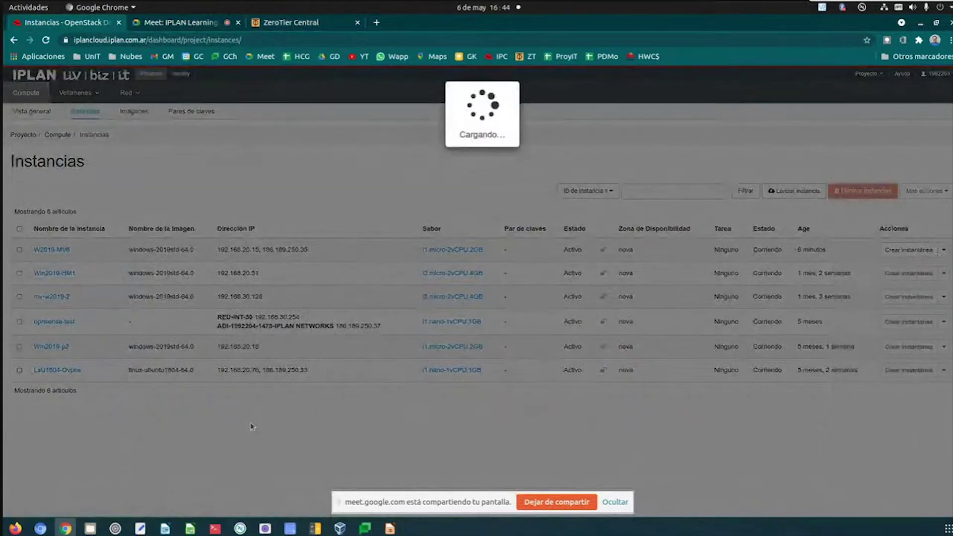
pyautogui.click(636, 229)
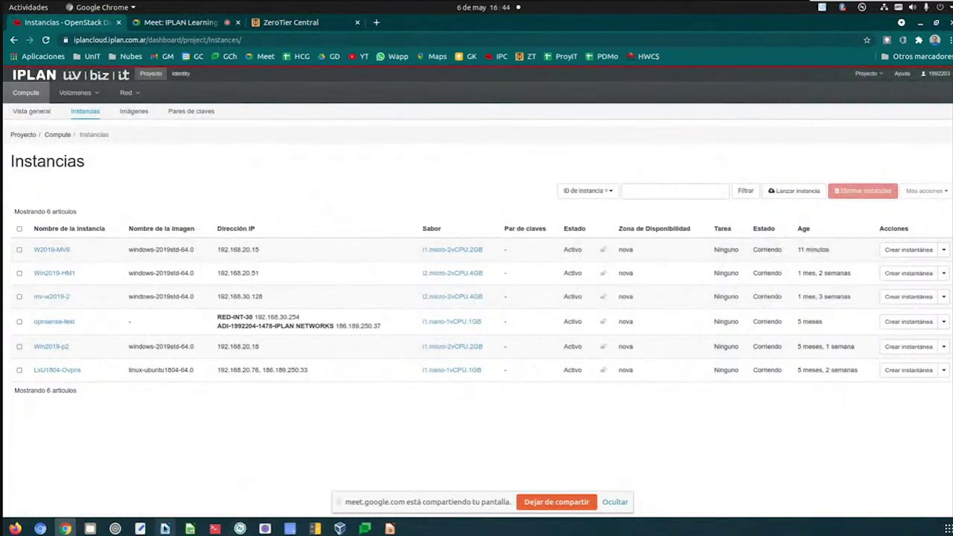
pyautogui.click(240, 528)
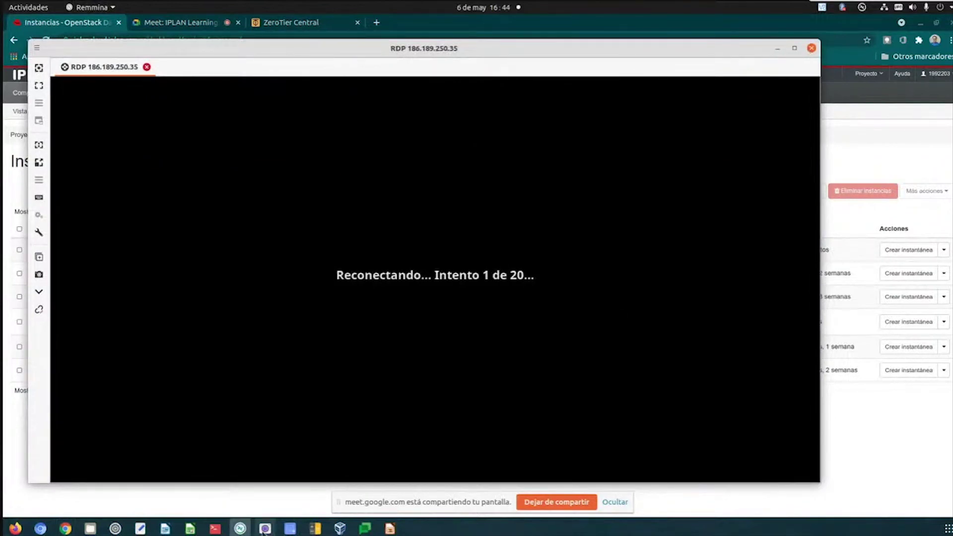
# - Create a new Remmina profile named 'RDP 10.147.18.103' with server 10.147.18.103
pyautogui.click(240, 528)
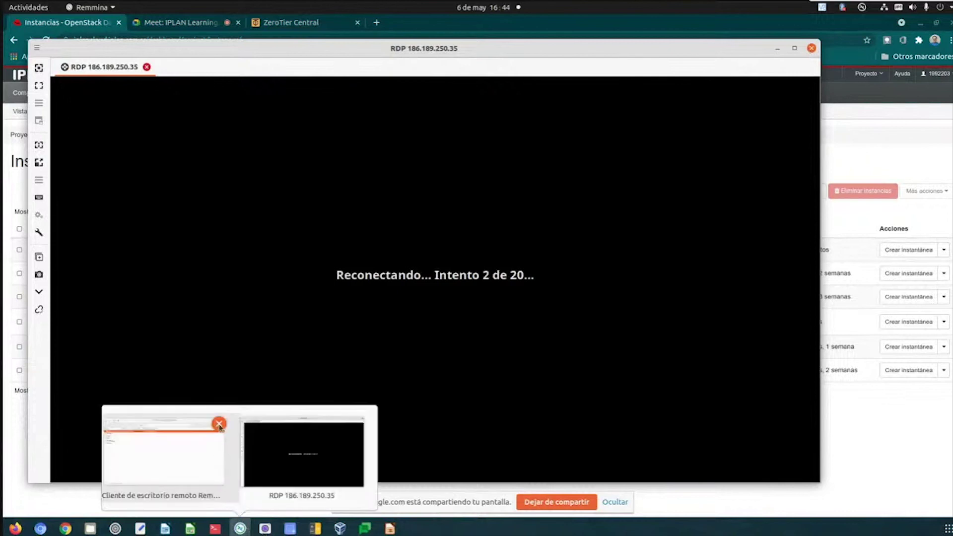
pyautogui.click(175, 452)
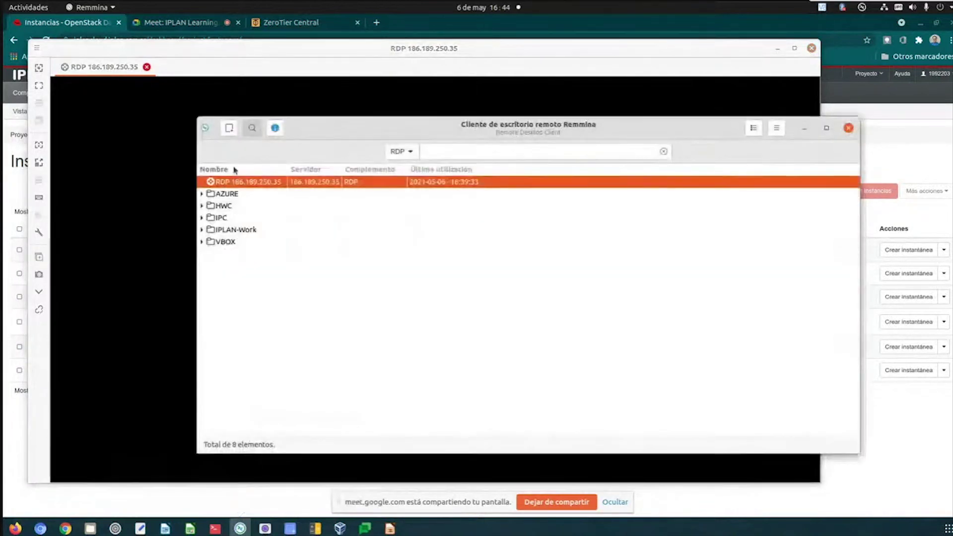
pyautogui.click(229, 129)
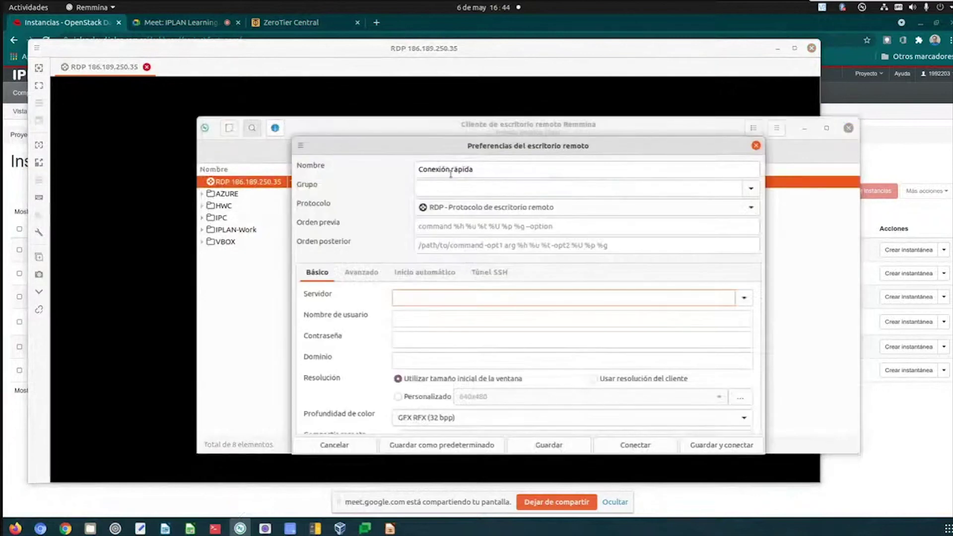
pyautogui.moveTo(480, 172); pyautogui.dragTo(417, 174)
pyautogui.write('RDP')
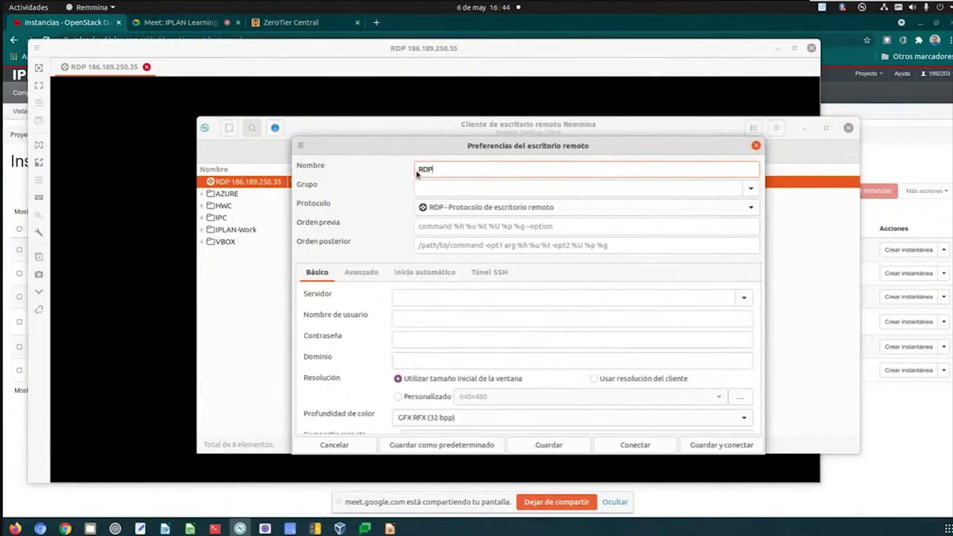
pyautogui.hotkey('ctrl', 'v')
pyautogui.click(417, 298)
pyautogui.hotkey('ctrl', 'v')
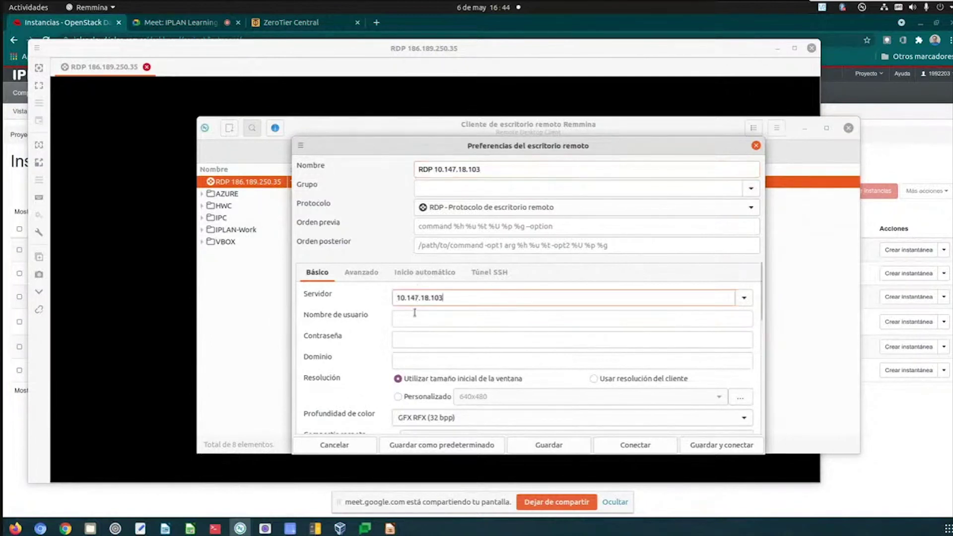
# - Enter username Administrator and the account password, then save and connect
pyautogui.click(415, 315)
pyautogui.write('Ad')
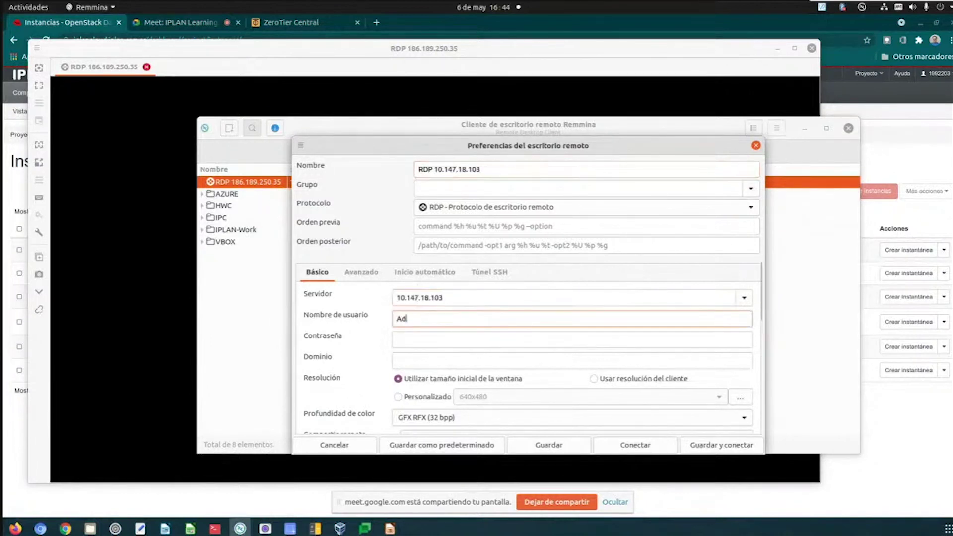
pyautogui.write('ministrator')
pyautogui.press('Tab')
pyautogui.write('*****')
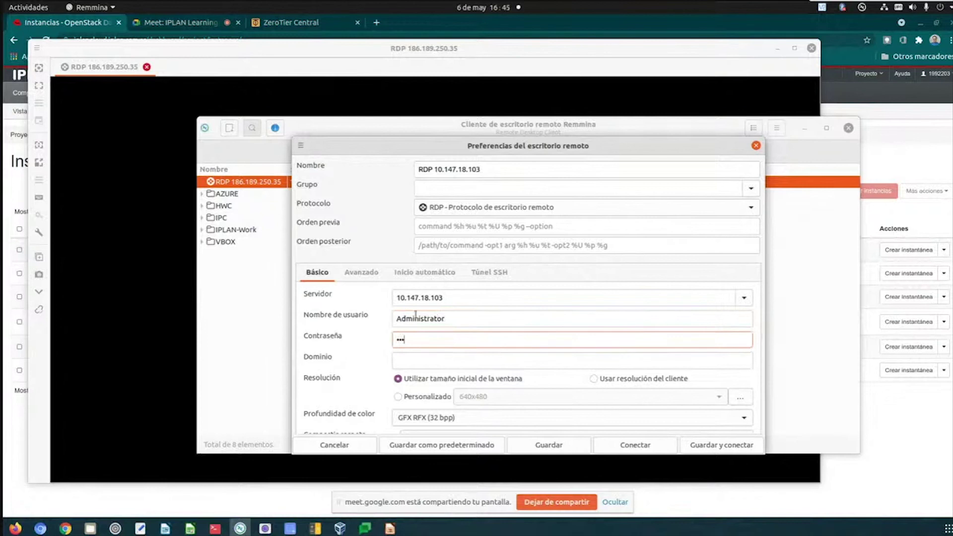
pyautogui.write('*****')
pyautogui.click(702, 445)
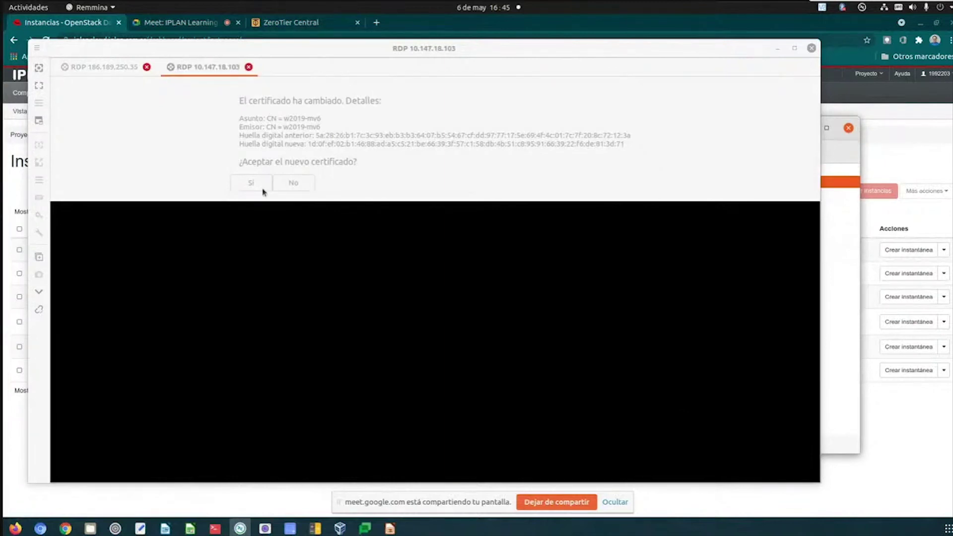
# - Accept the changed certificate and reach the W2019-MV6 desktop at 10.147.18.103
pyautogui.click(252, 182)
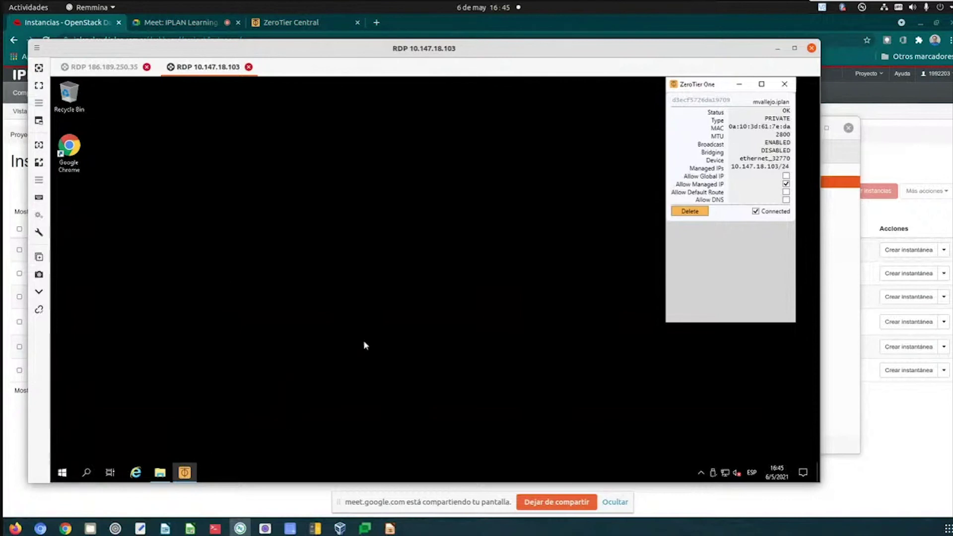
pyautogui.click(439, 287)
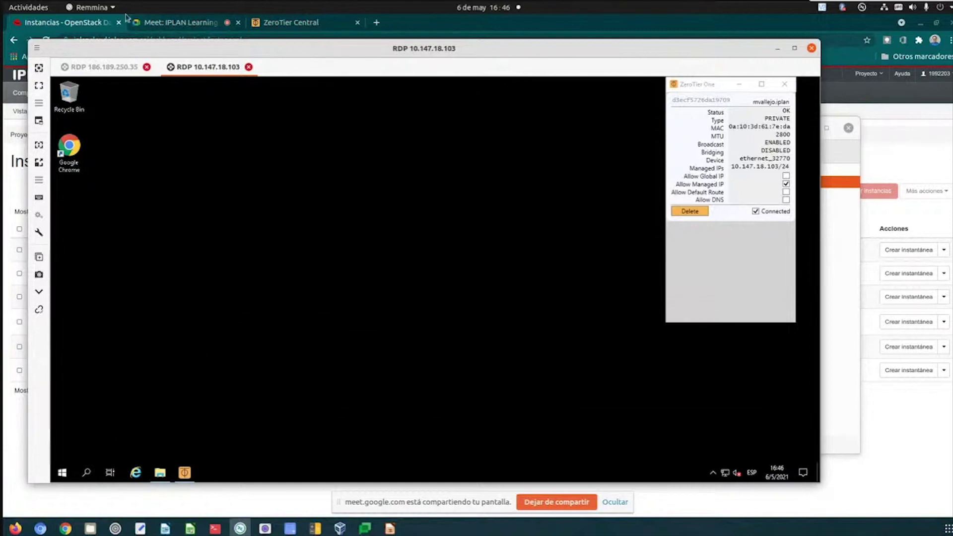
pyautogui.click(92, 23)
# - Open Red > Topología de red and inspect instance nodes such as opnsense-test in the diagram
pyautogui.click(132, 93)
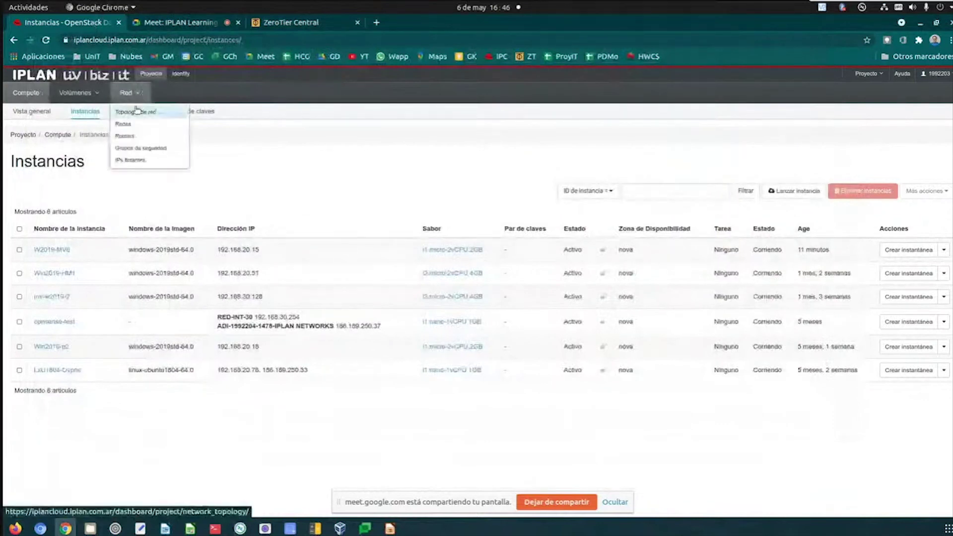
pyautogui.click(137, 110)
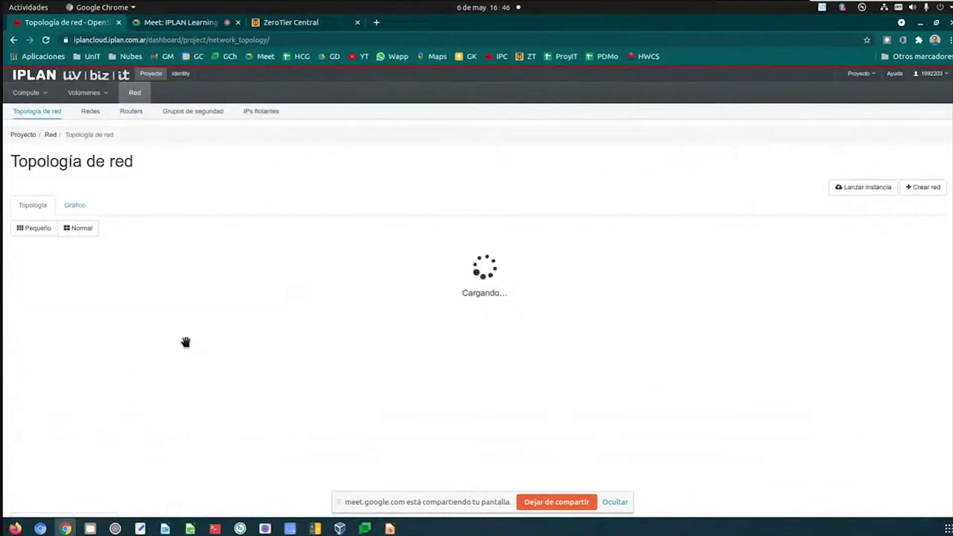
pyautogui.click(378, 342)
pyautogui.scroll(-3, 380, 353)
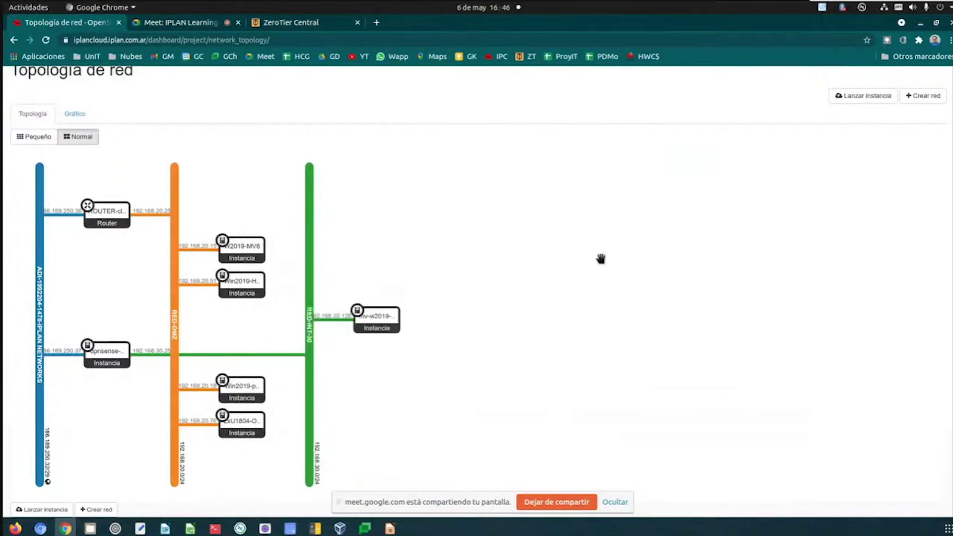
pyautogui.moveTo(104, 352)
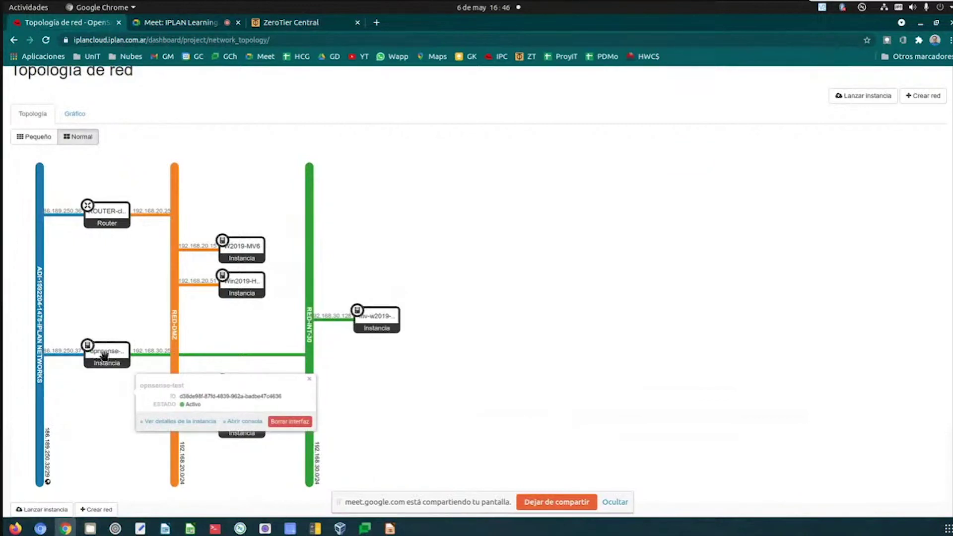
pyautogui.click(472, 280)
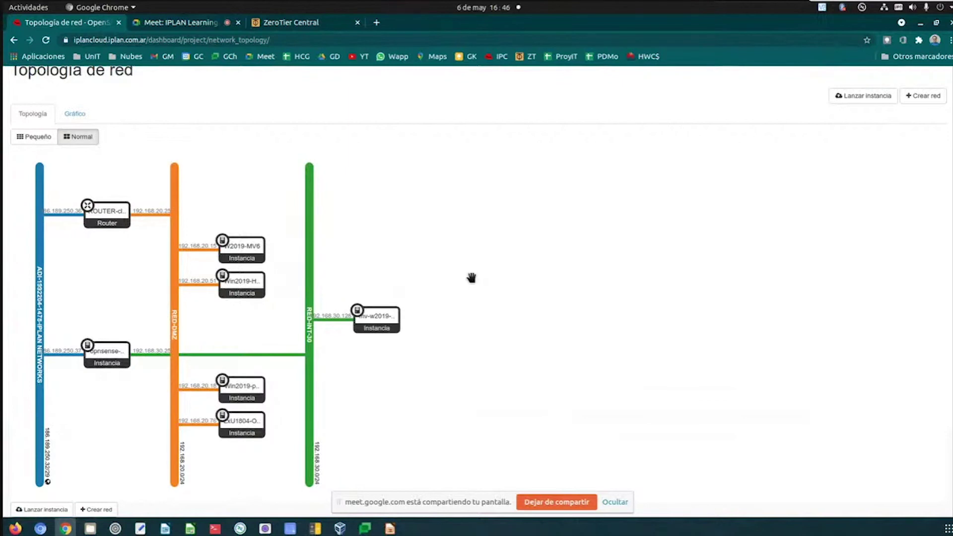
pyautogui.scroll(3, 473, 280)
pyautogui.scroll(1, 482, 285)
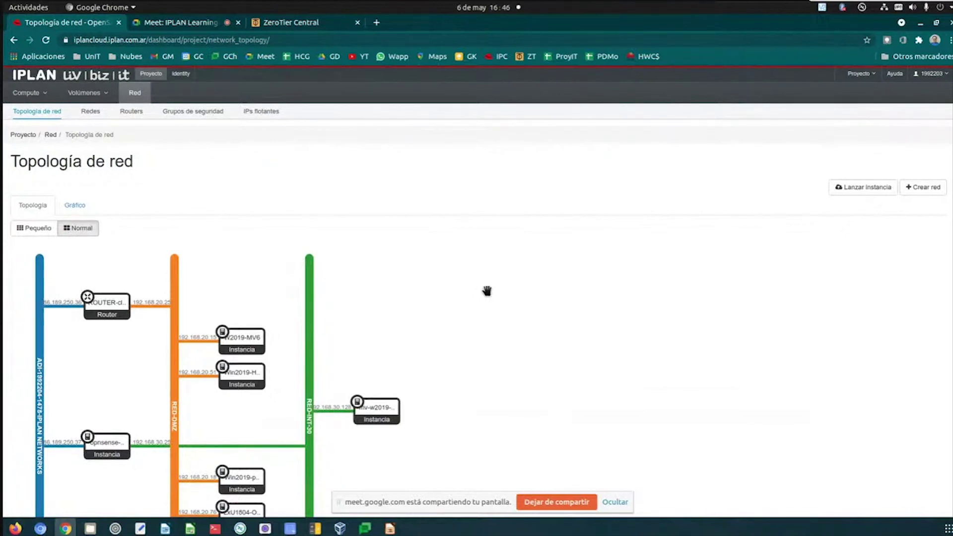
pyautogui.scroll(-3, 486, 290)
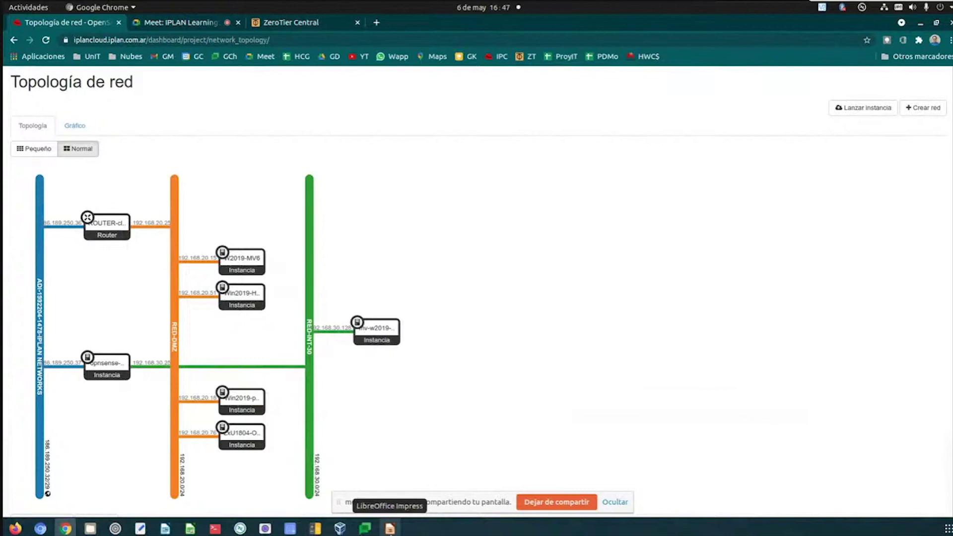
# - Show the Iplan Talks Learning Nubes_20210422.pptx deck maximized on slide 11, Muchas Gracias
pyautogui.click(390, 530)
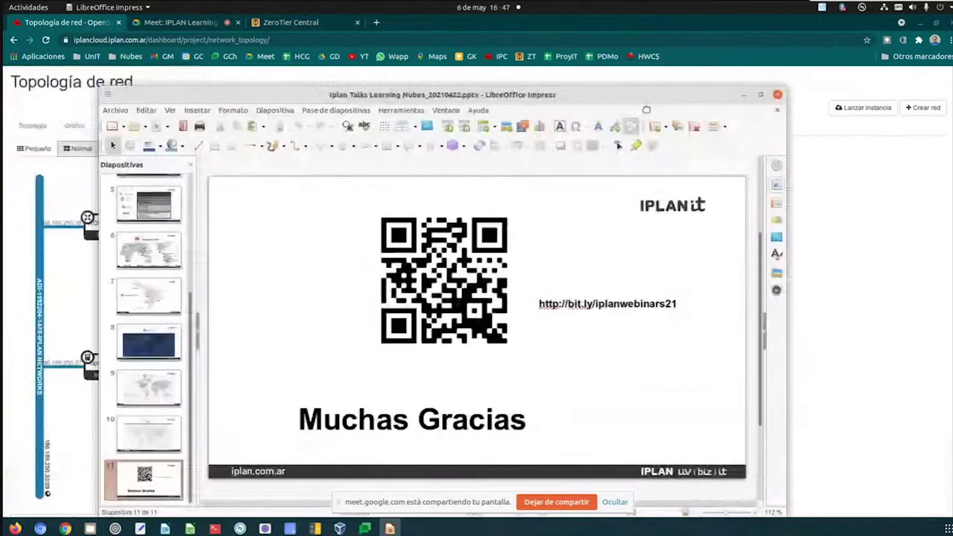
pyautogui.press('F5')
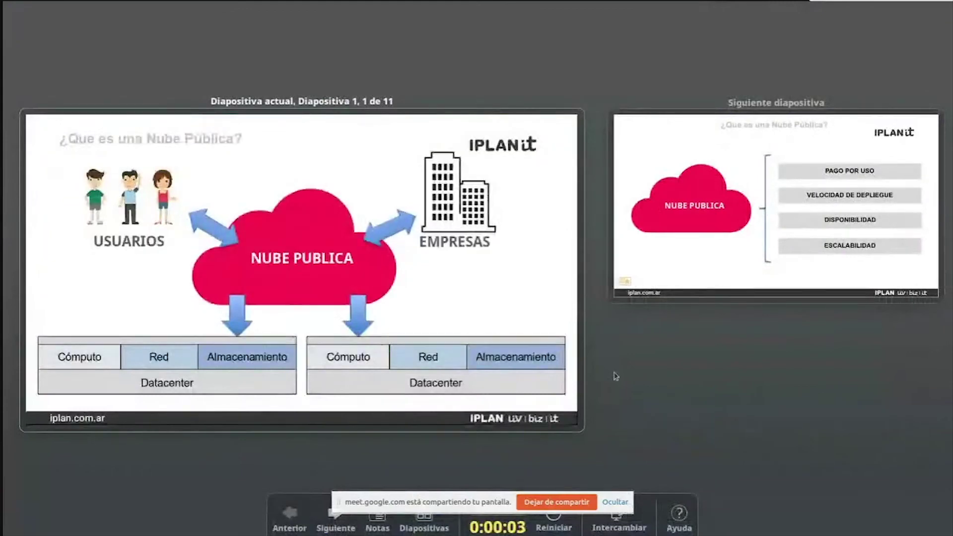
pyautogui.press('Escape')
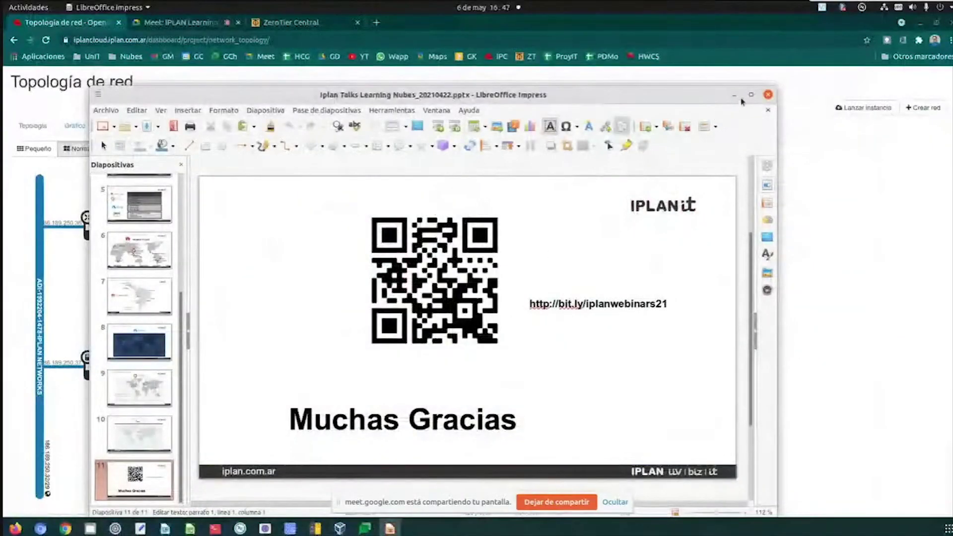
pyautogui.click(751, 95)
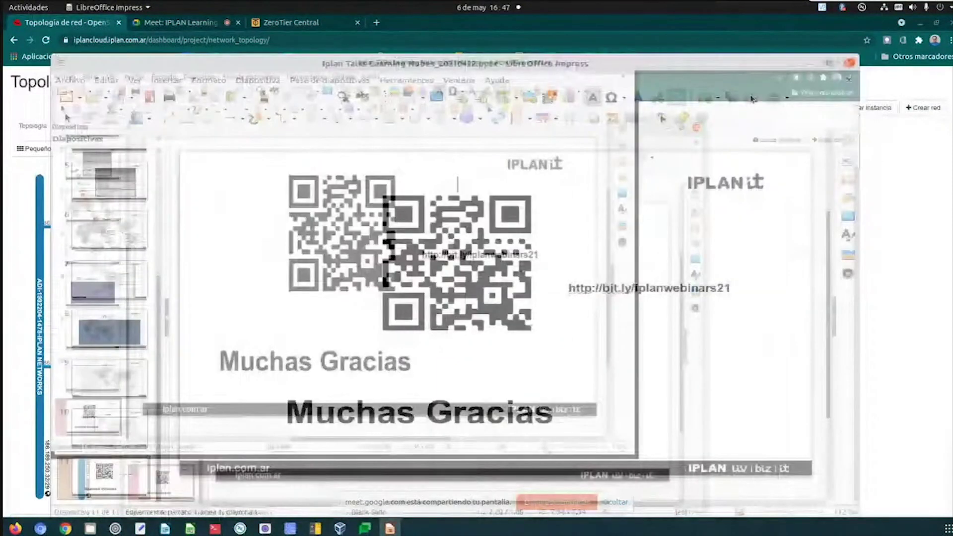